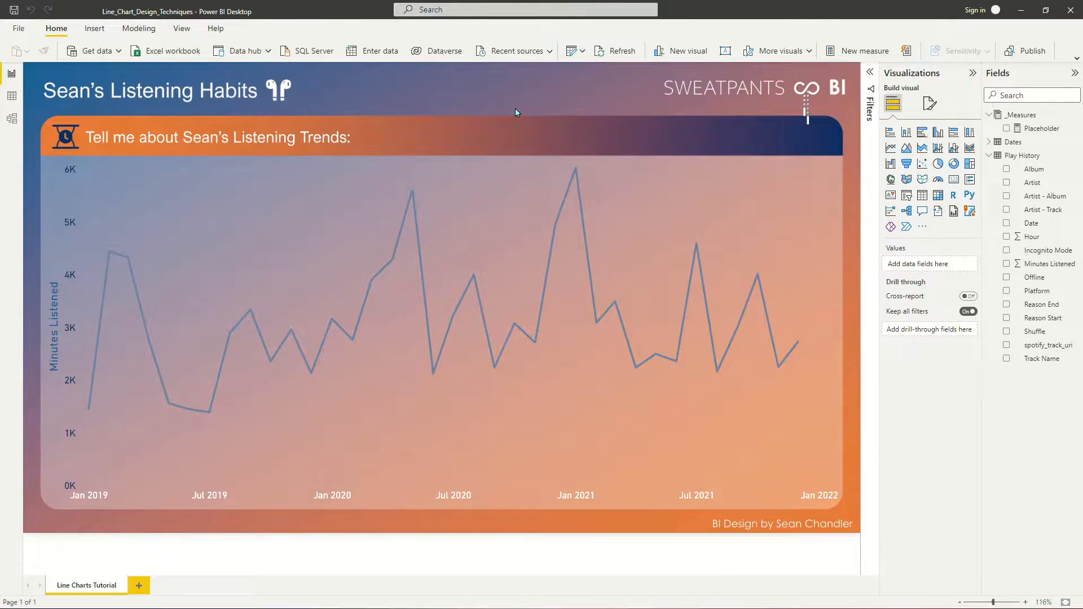
- Switch the line chart's data labels on to view them and back off
left_click(485, 163)
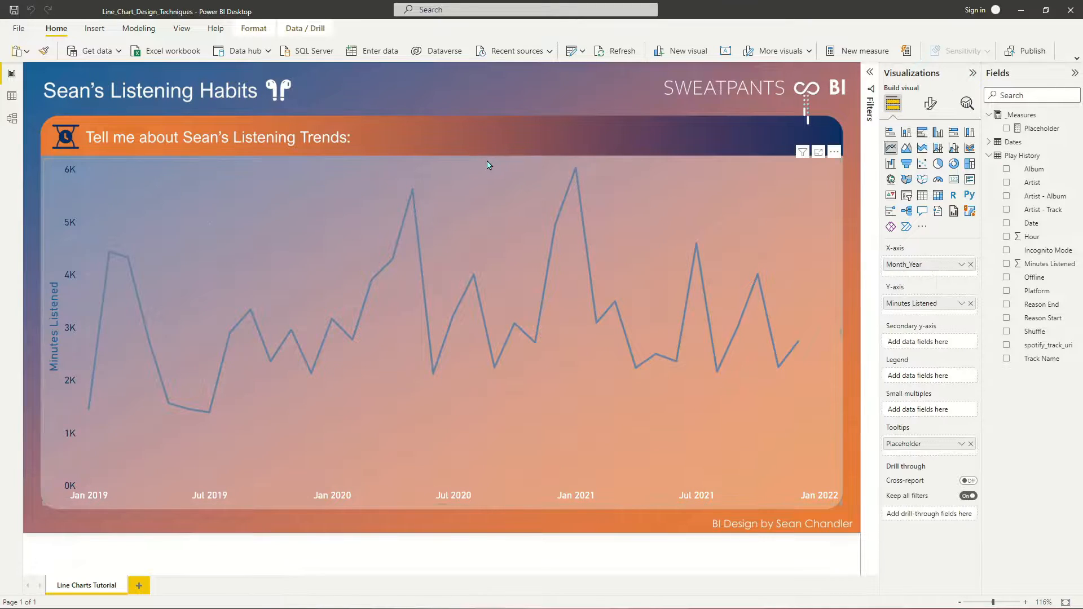
left_click(931, 107)
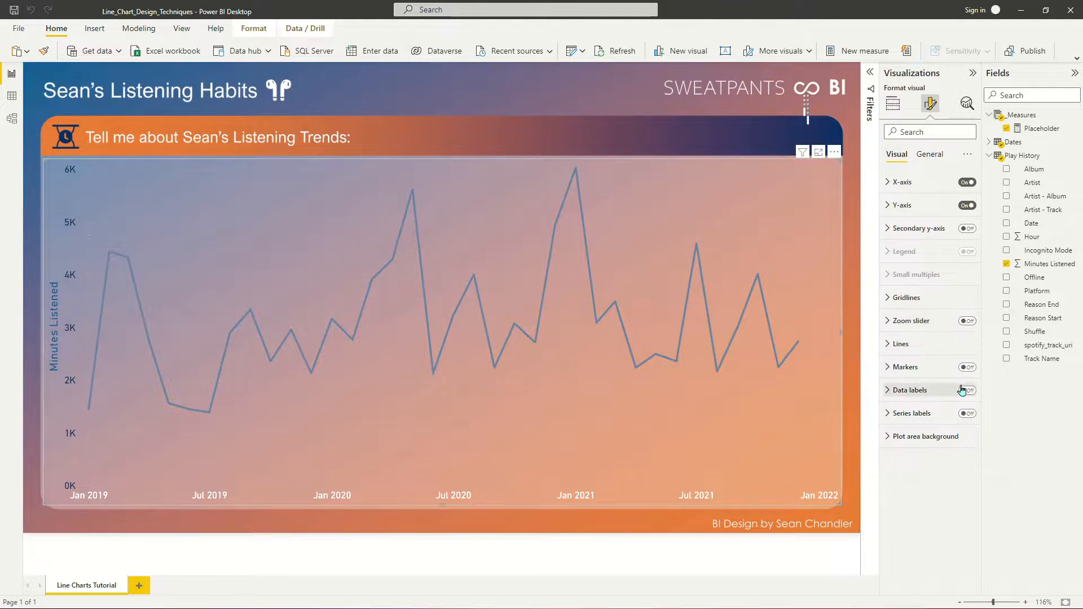
left_click(968, 391)
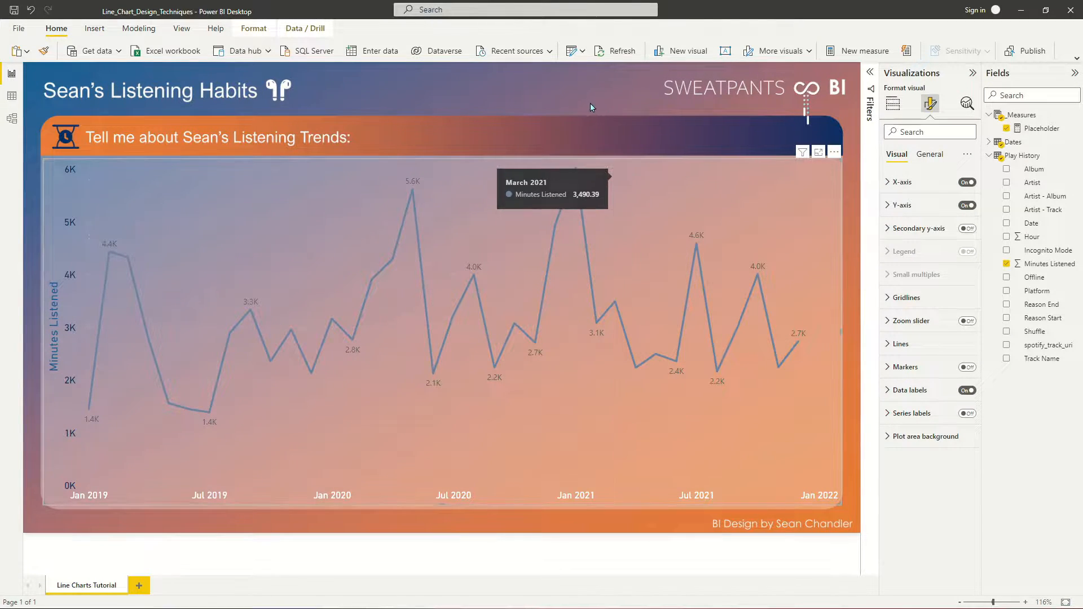
mouse_move(573, 180)
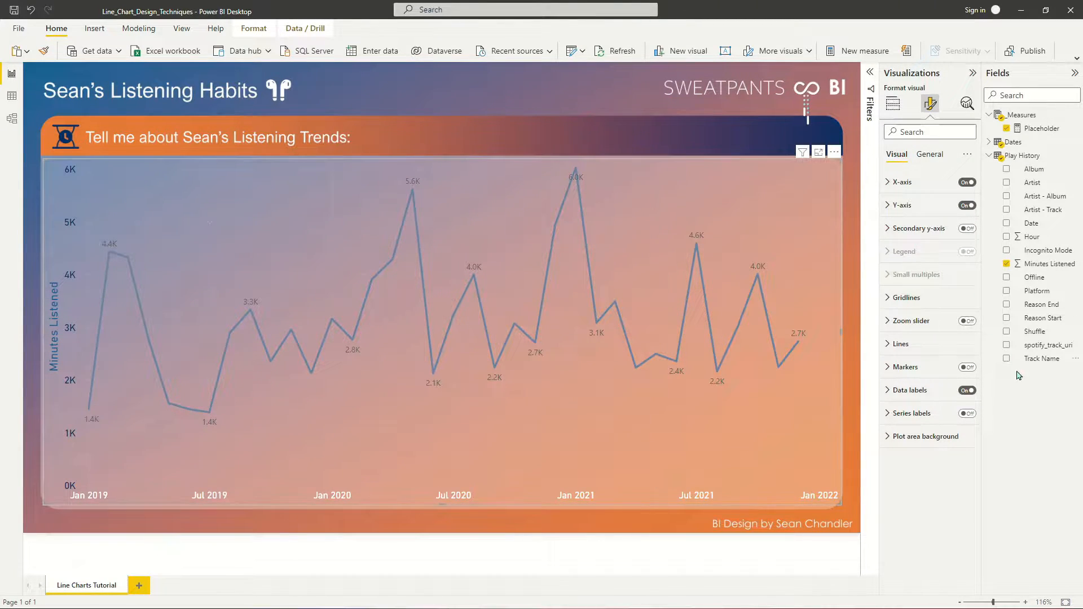
left_click(967, 390)
- Narrow the line chart to about the left half of the report panel and fill the right half with a new table visual
left_click_drag(840, 330, 453, 325)
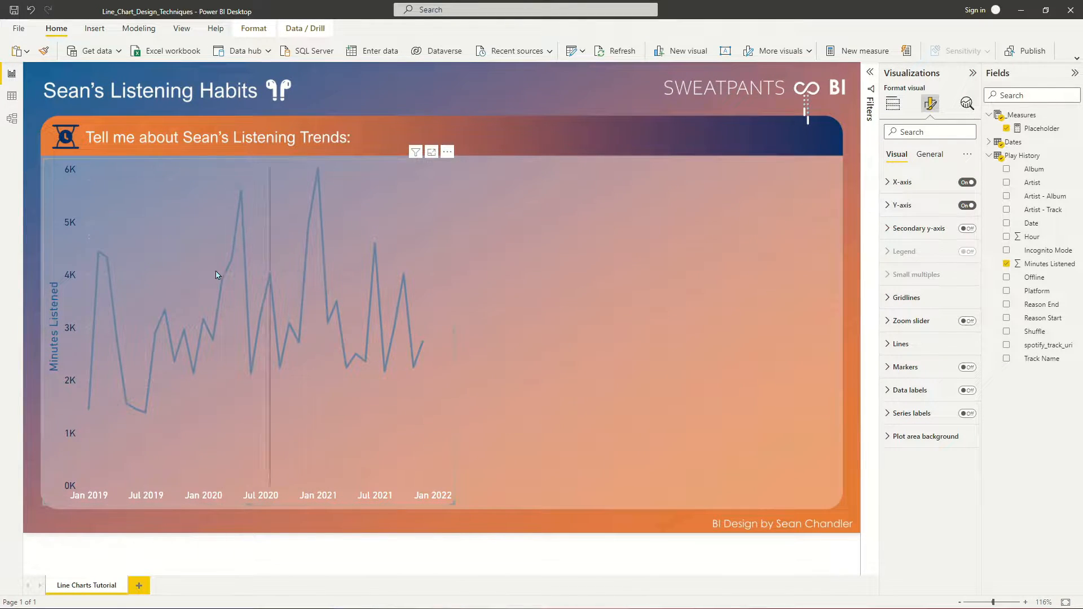
left_click(530, 232)
left_click_drag(470, 167, 817, 502)
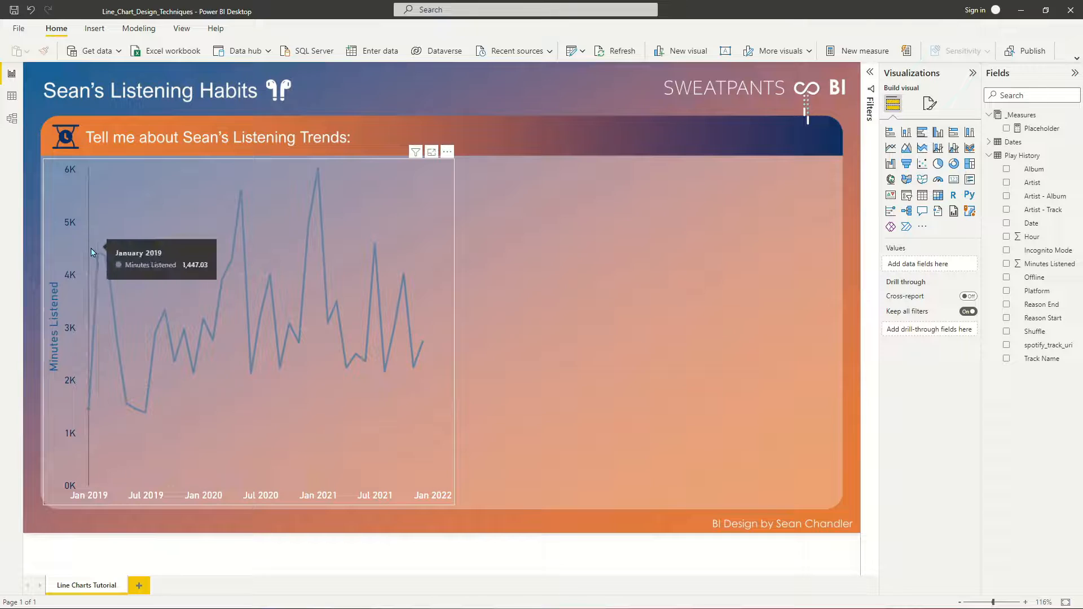
left_click(922, 195)
left_click_drag(648, 193, 552, 213)
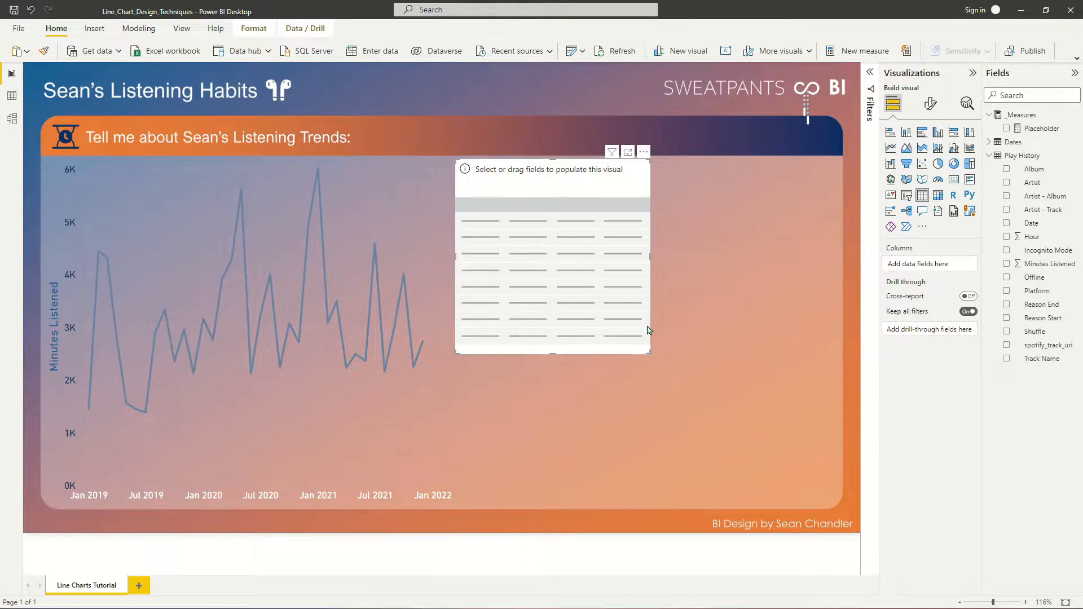
left_click(647, 362)
left_click(649, 352)
left_click_drag(648, 353, 835, 509)
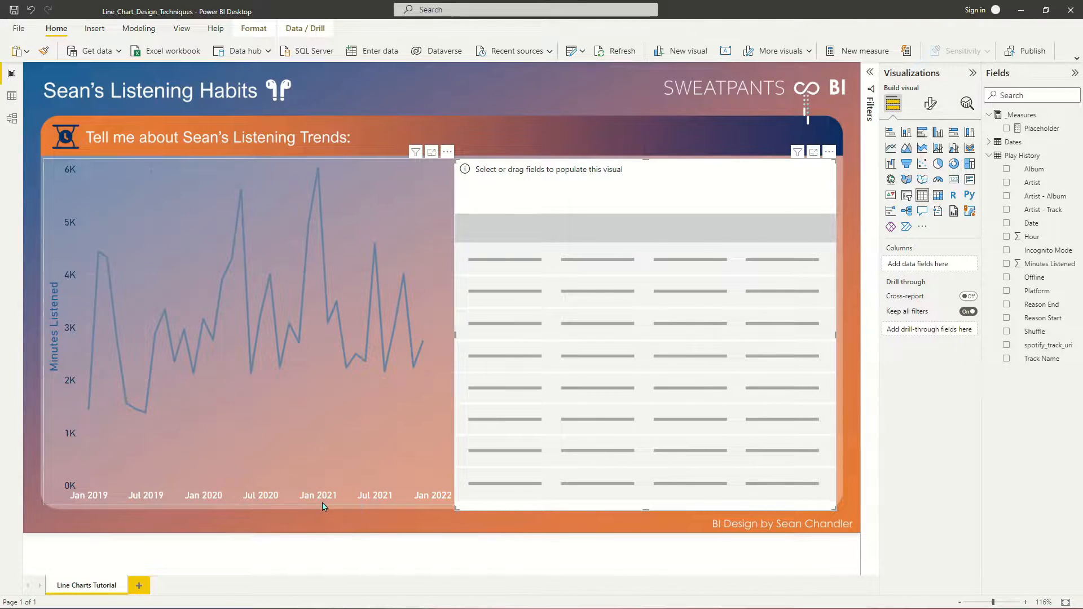
- Add Month_Year from the Dates table to the new table visual as a plain field instead of a date hierarchy
left_click(989, 142)
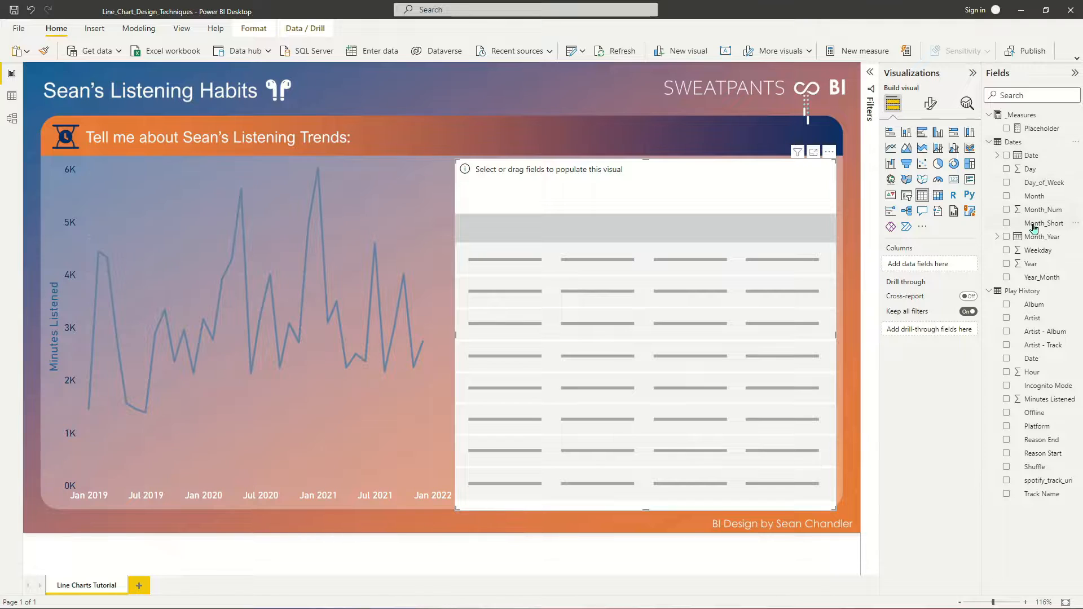
left_click_drag(1041, 236, 948, 264)
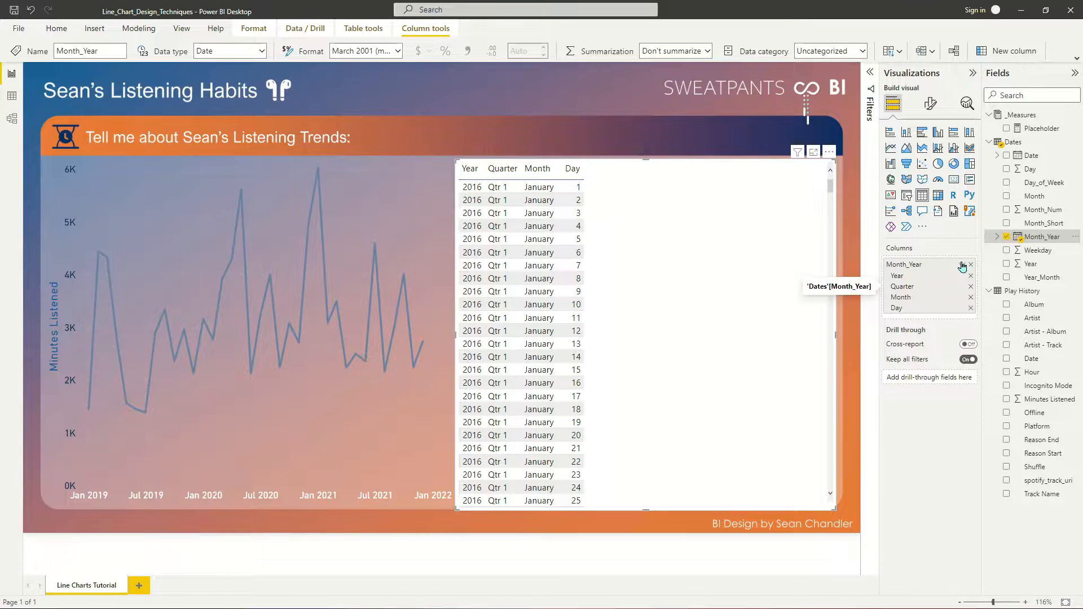
left_click(962, 265)
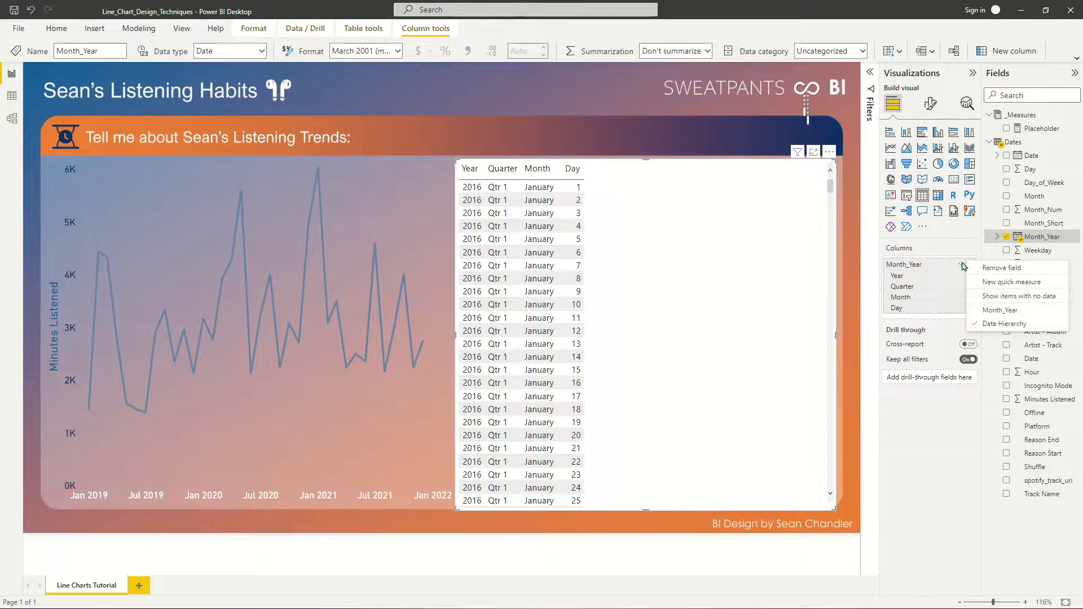
left_click(999, 311)
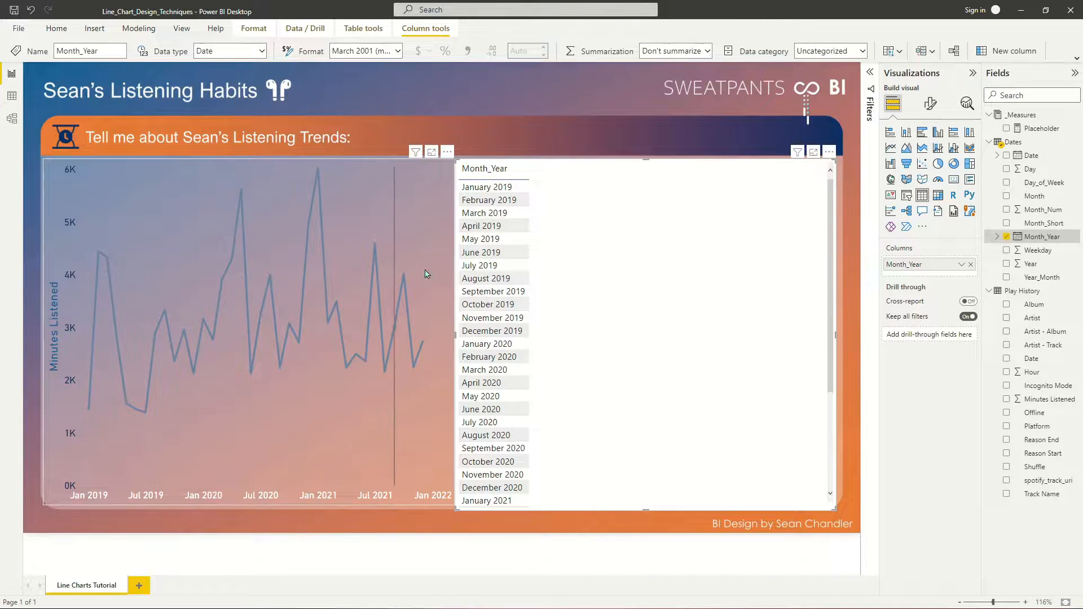
- Add Minutes Listened to the table visual and narrow its column so the header wraps
left_click_drag(1045, 399, 954, 279)
left_click(961, 279)
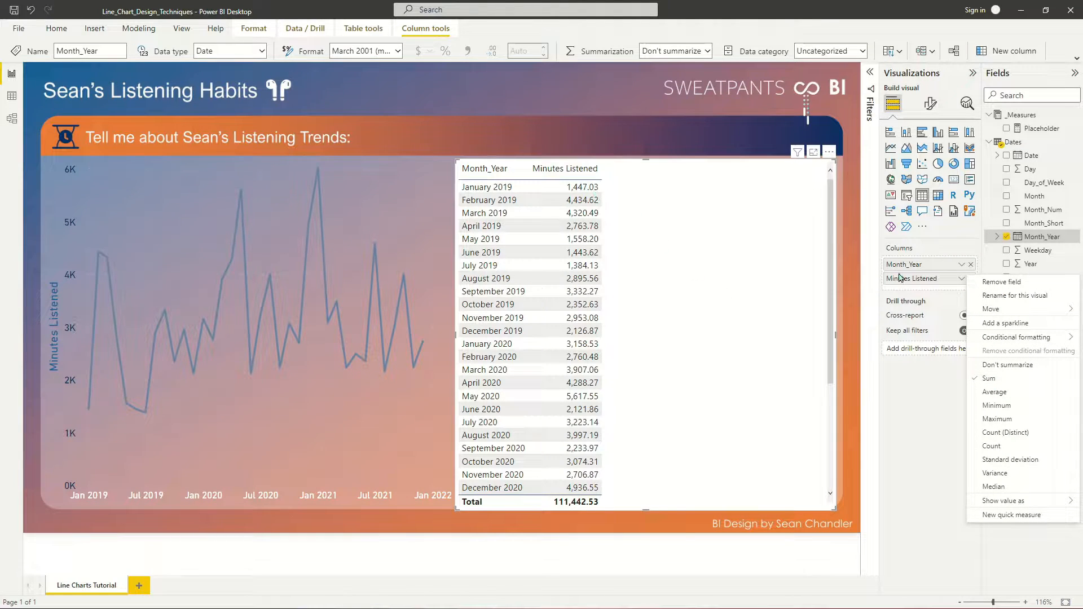
left_click_drag(601, 169, 571, 173)
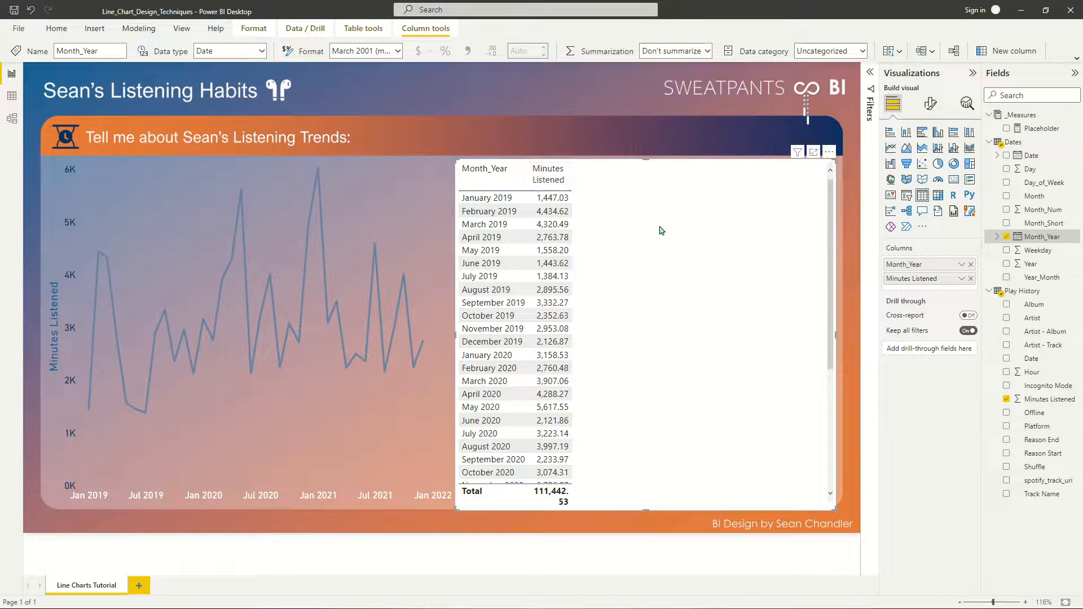
- Redefine the Placeholder measure as Max Listening = sum('Play History'[Minutes Listened]) and add it to the table visual
left_click(1040, 129)
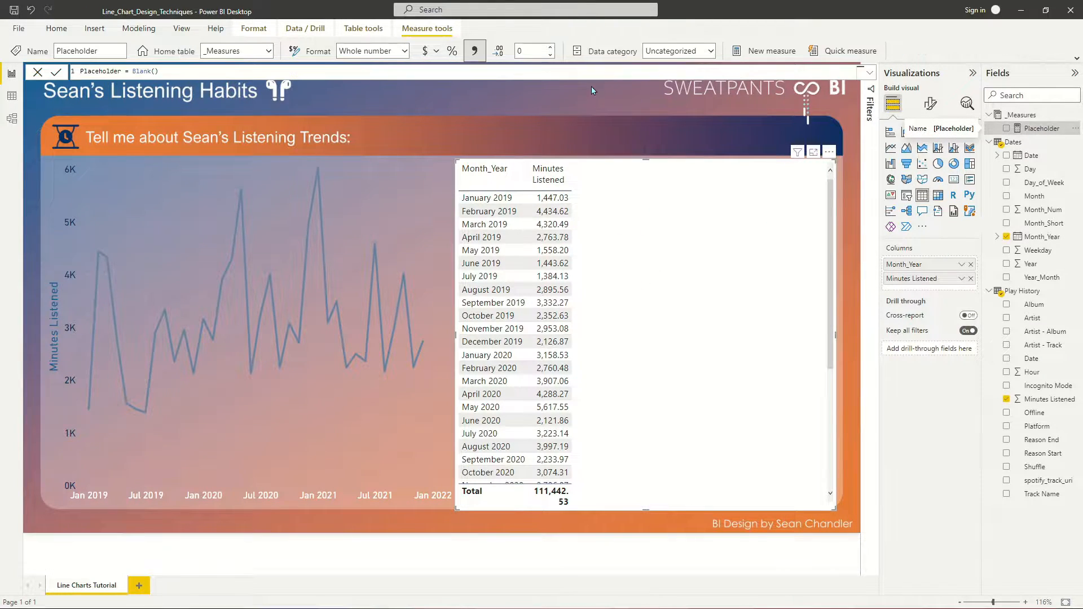
triple_click(253, 71)
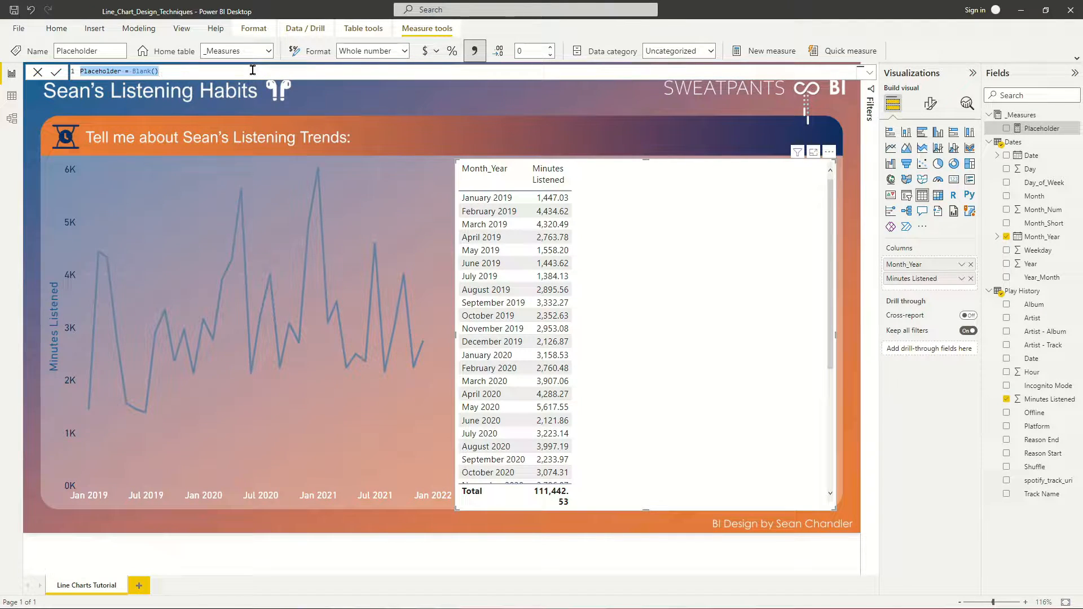
type("Max Listening")
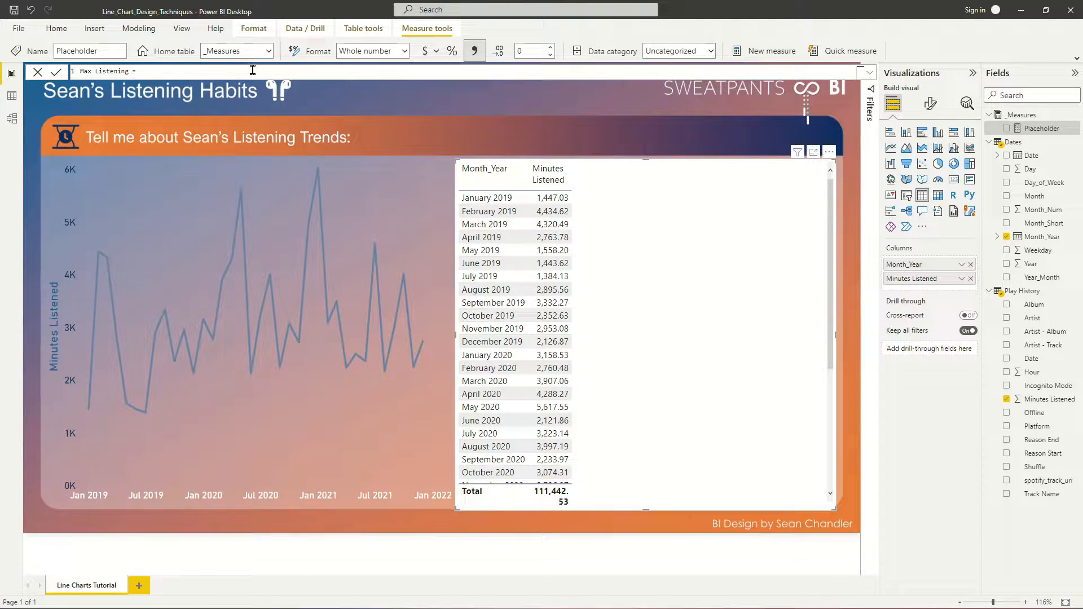
type("= sum(")
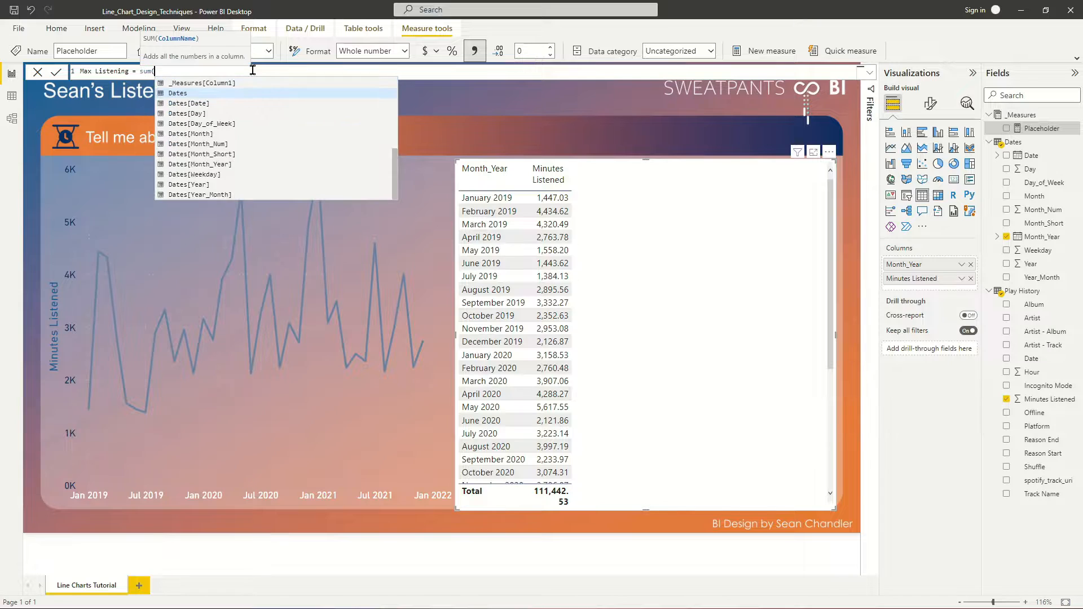
type("'Play History'[Minutes Listened])")
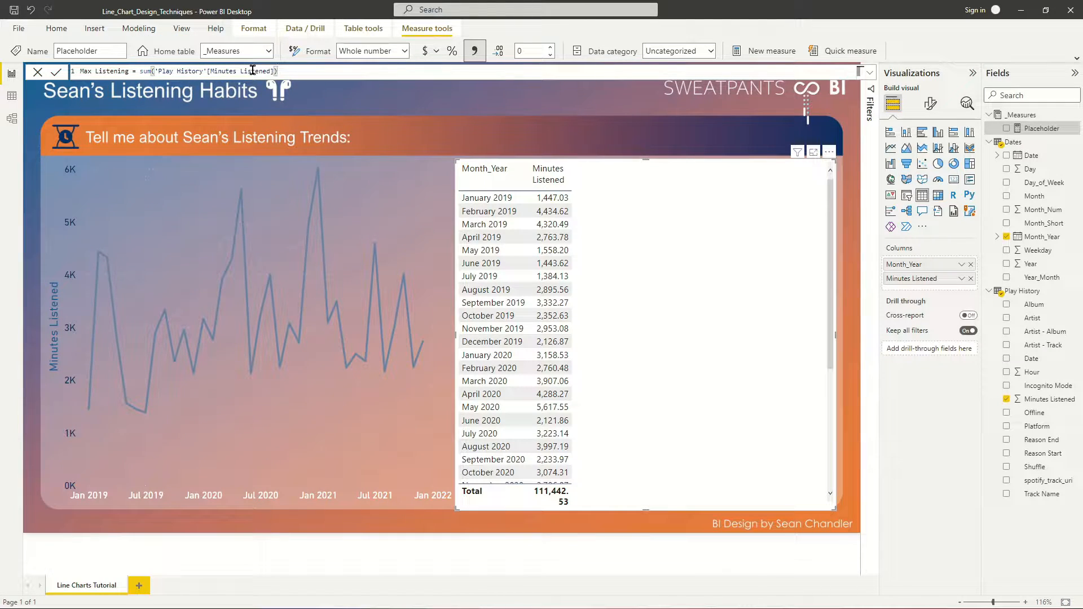
key("Return")
left_click(1023, 132)
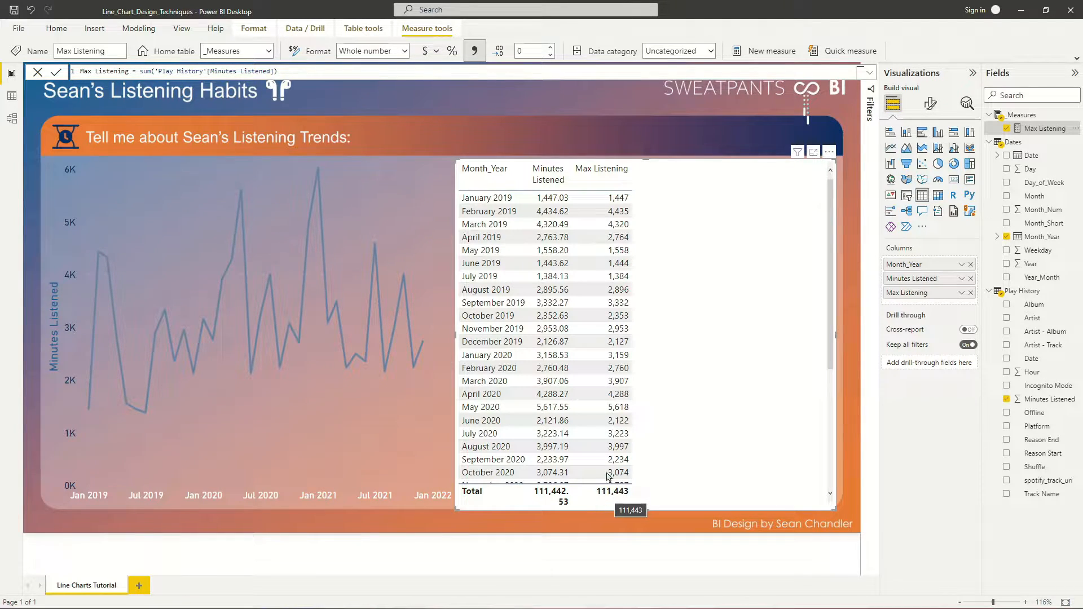
- Wrap the sum in the Max Listening measure with MAXX over ALLSELECTED(Dates[Month_Year])
left_click(139, 71)
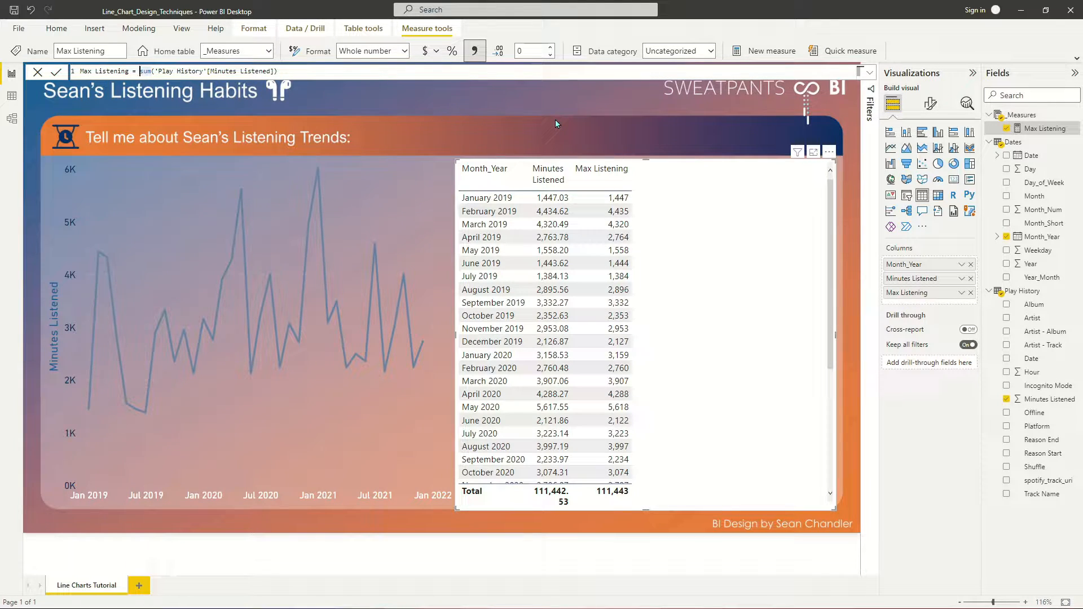
mouse_move(606, 497)
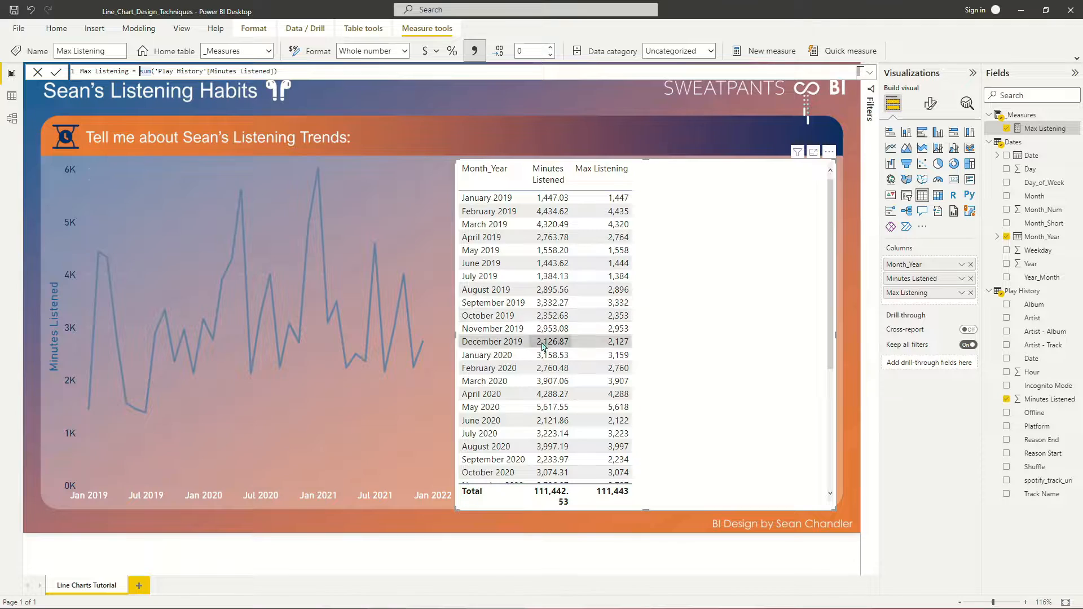
scroll(551, 374, "down", 5)
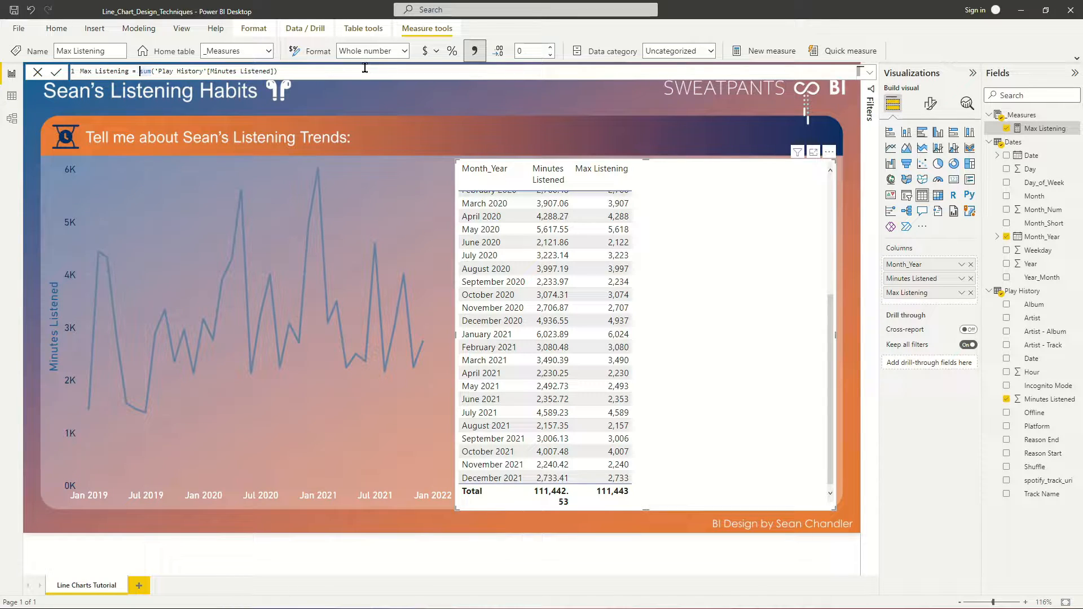
type("MAXX(")
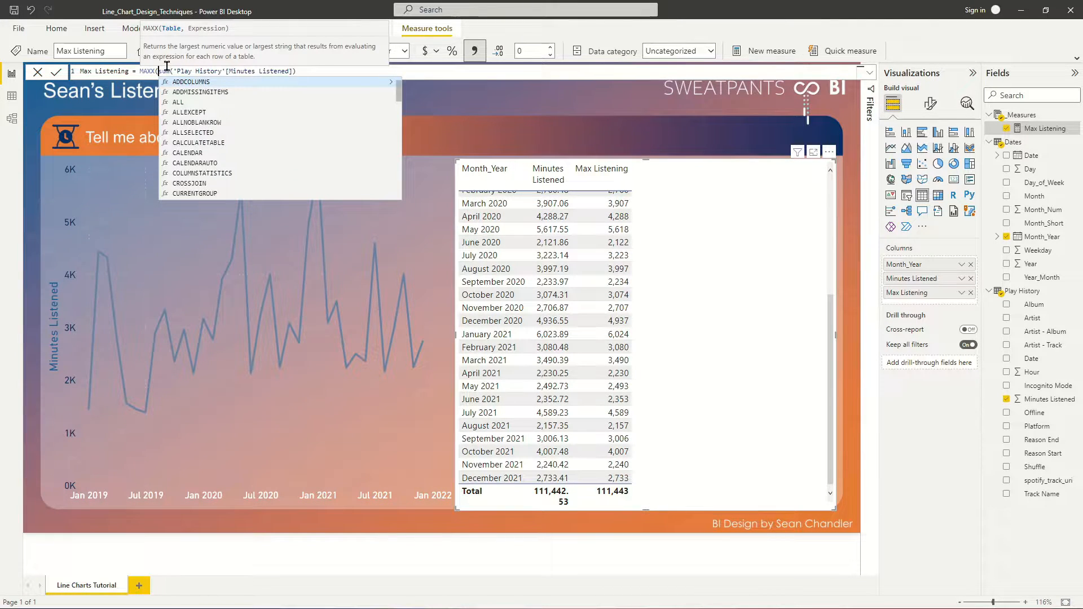
type("ALLSELECTED(m")
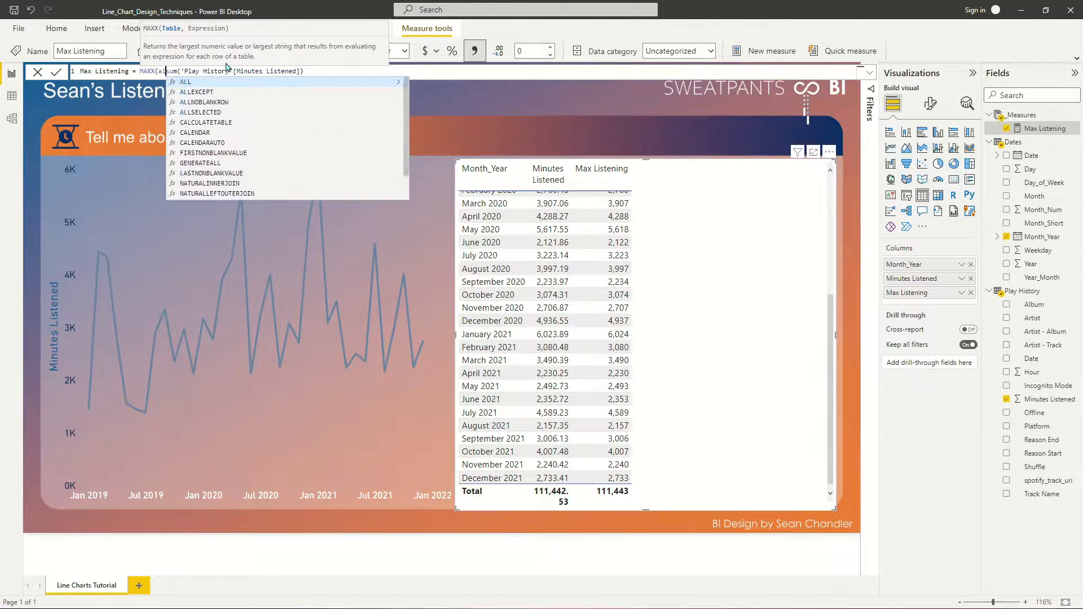
type("on")
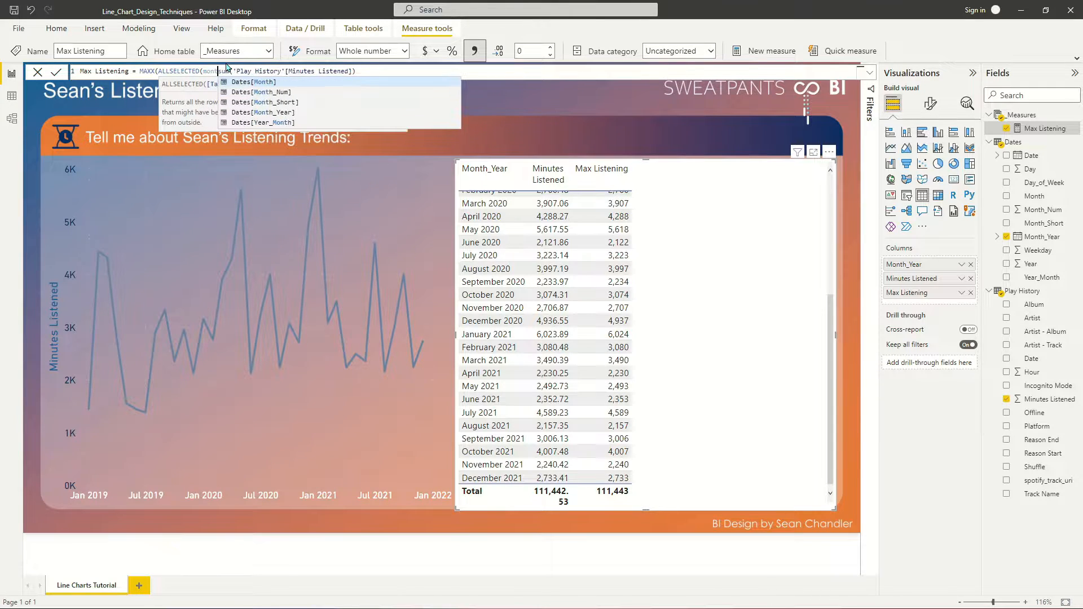
type("t")
key("Down")
key("Down")
key("Down")
key("Tab")
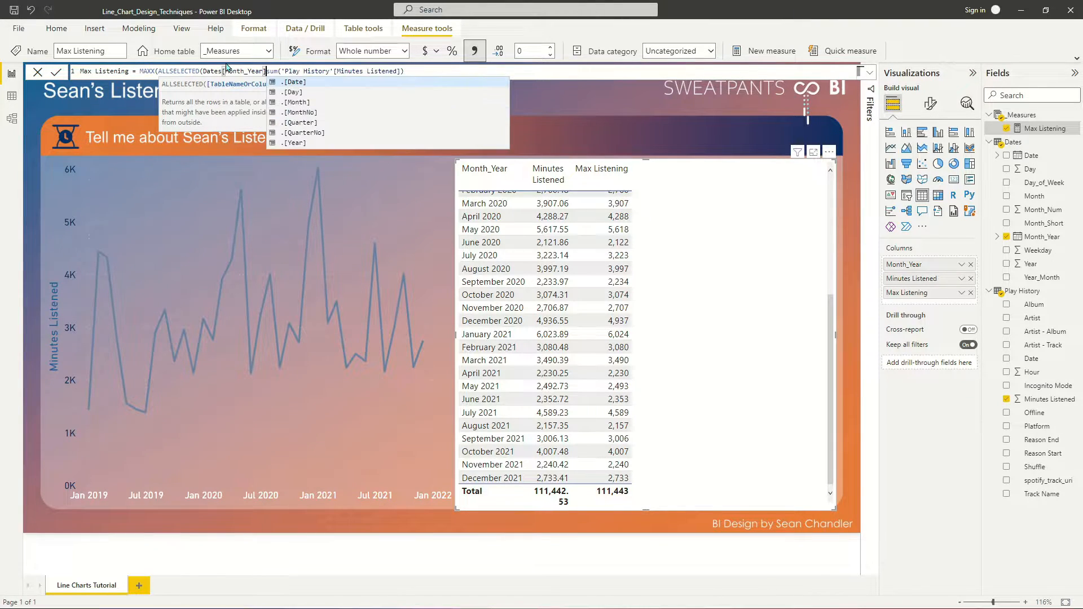
type("),")
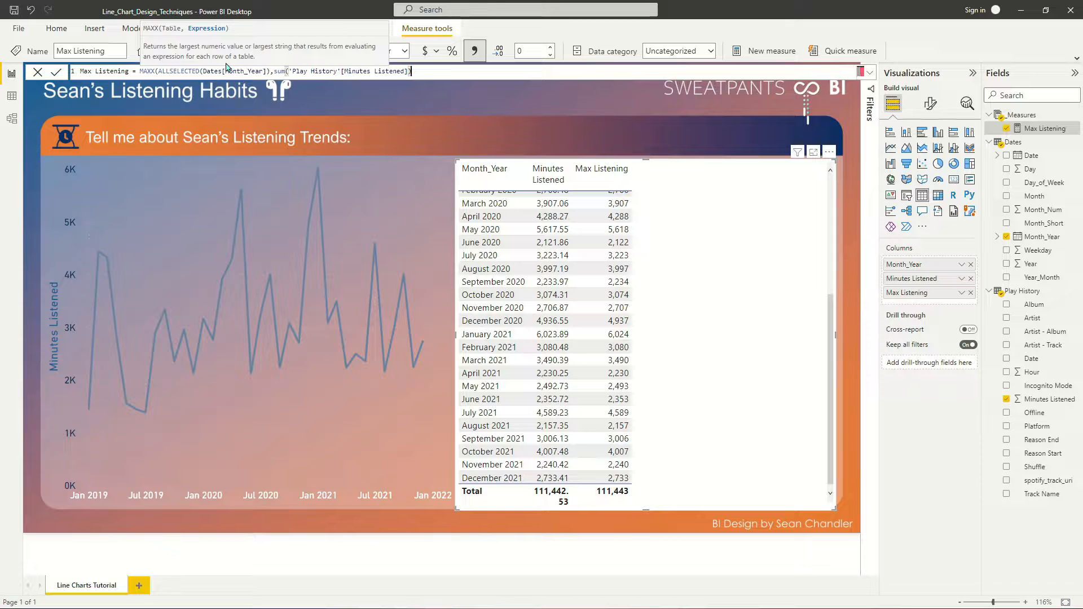
type(")")
key("Return")
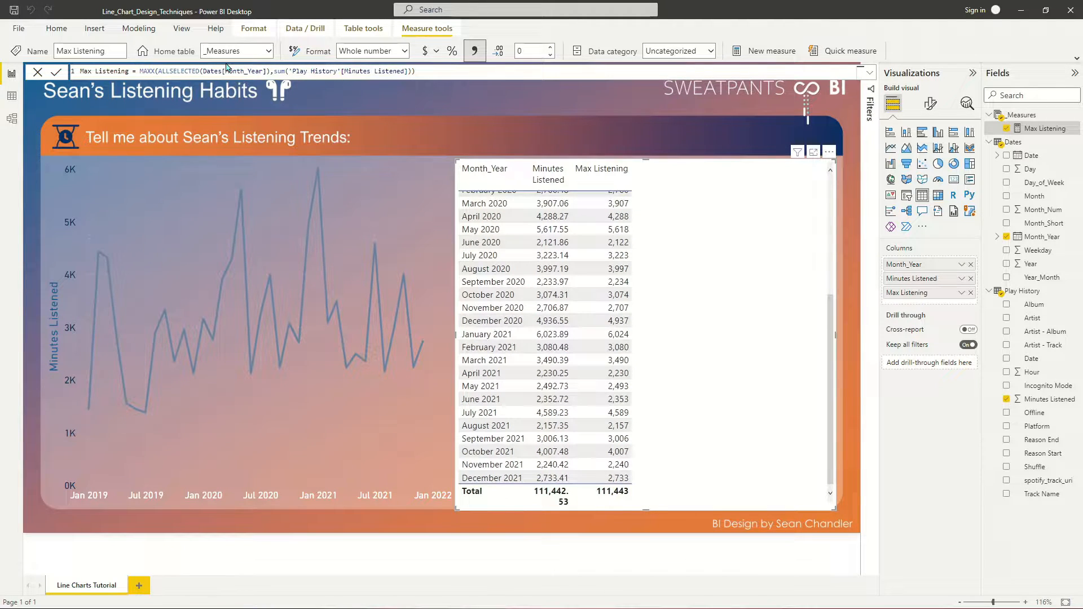
- Wrap the sum expression inside the Max Listening measure's MAXX in CALCULATE
left_click(446, 74)
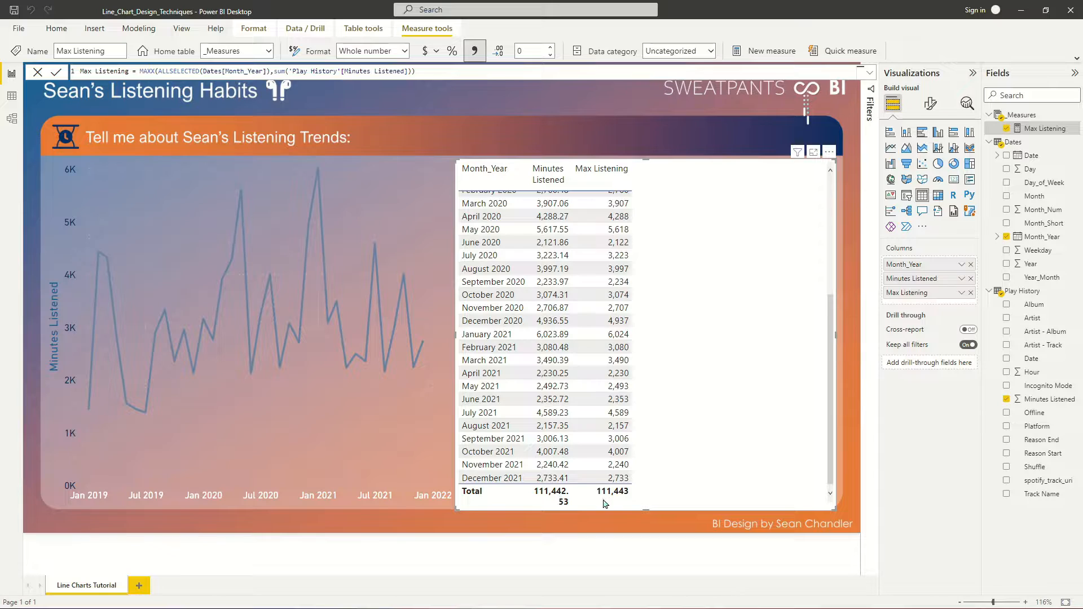
left_click(275, 71)
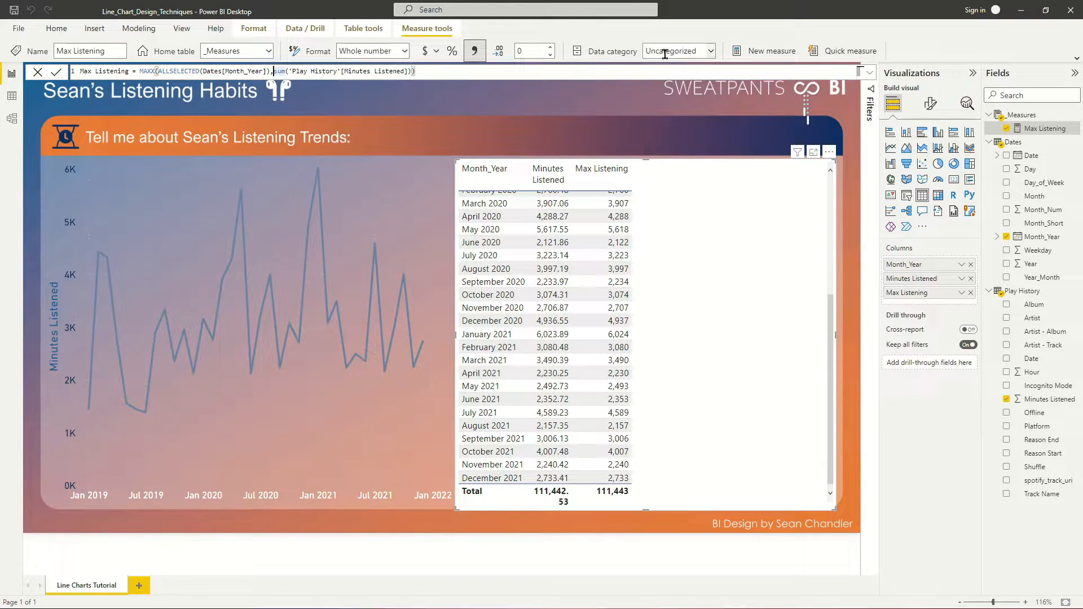
type("calculate(")
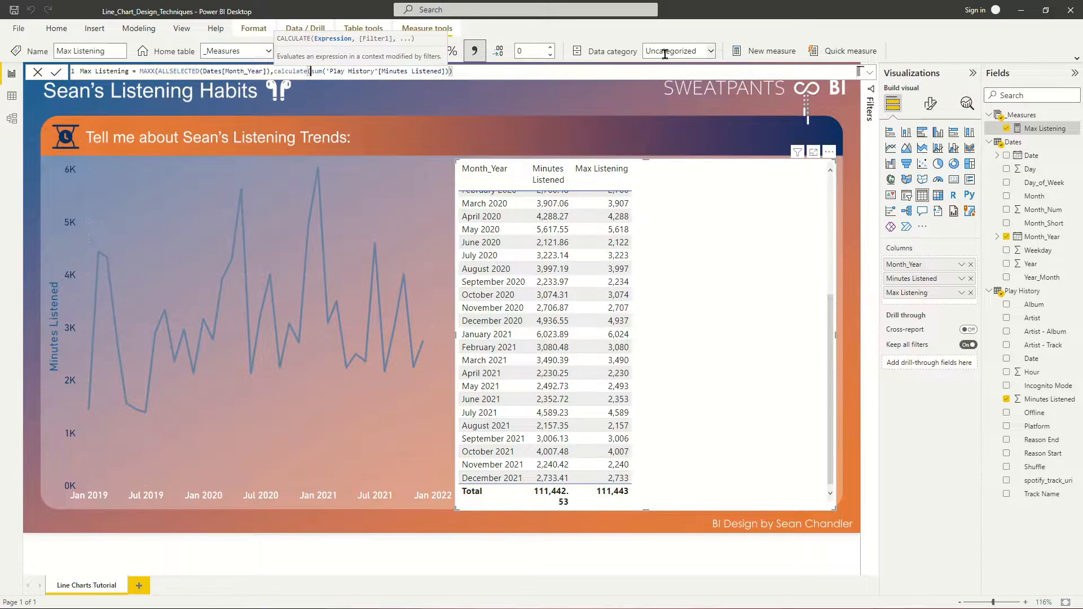
key("End")
type(")")
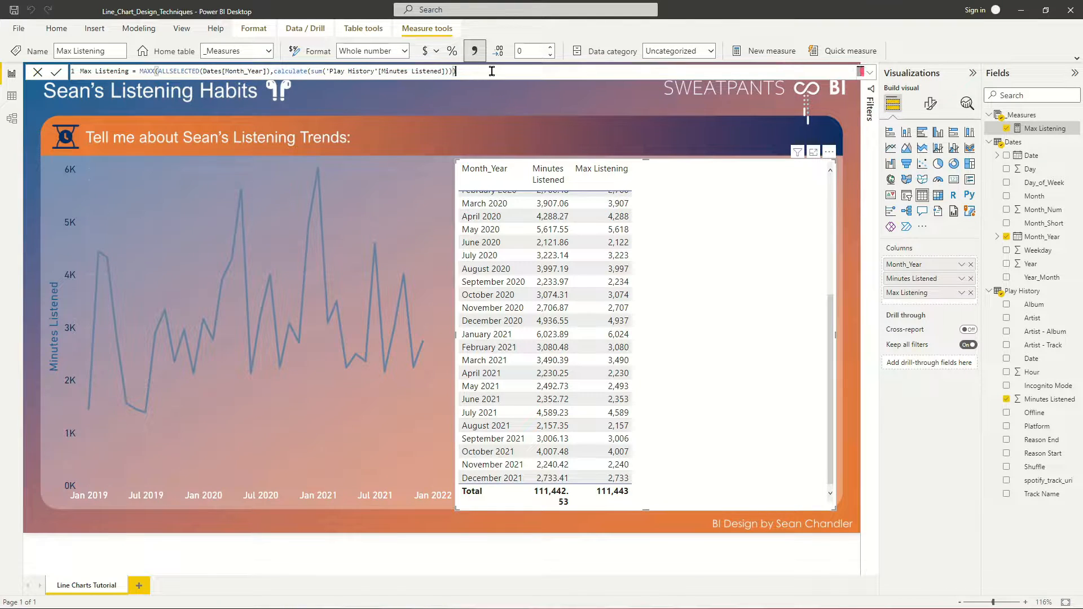
key("Return")
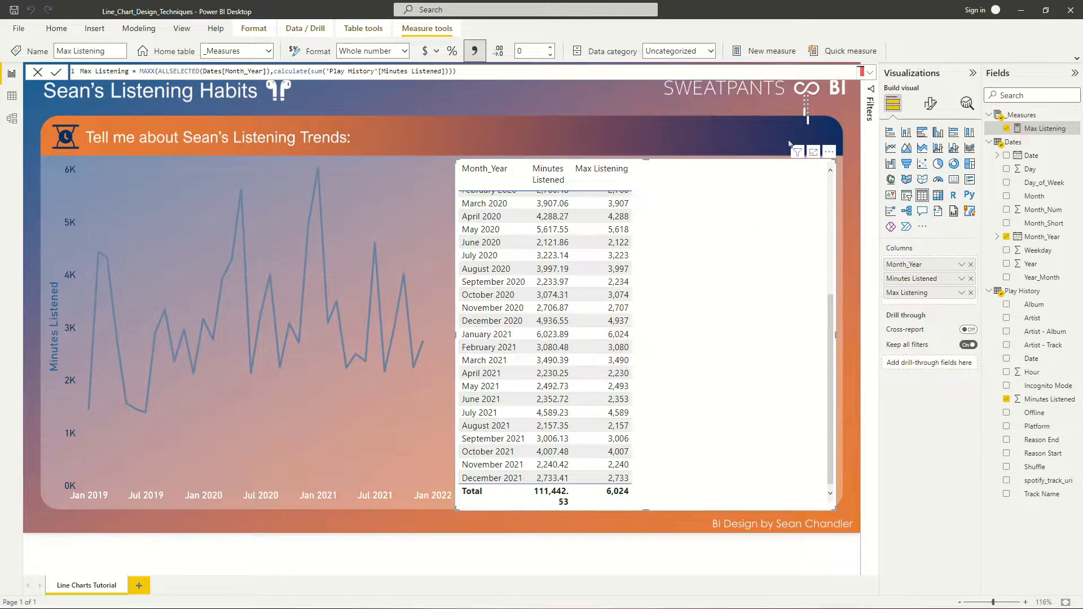
- Create a new measure named Max Flag that opens an If test with sum('Play History'[Minutes Listened])
left_click(762, 55)
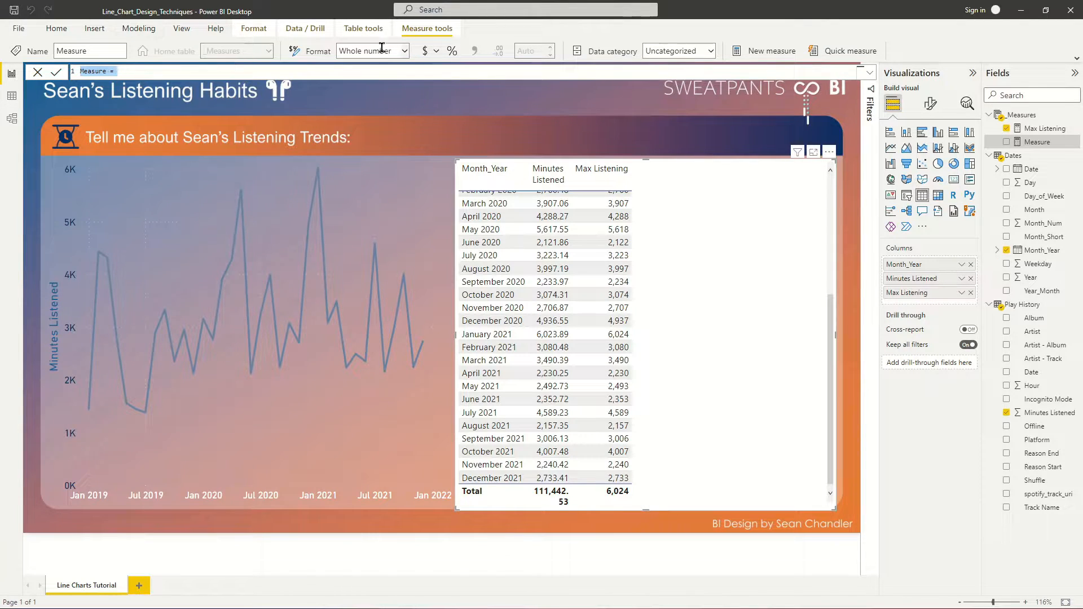
type("Max Flag = If(sum(mi")
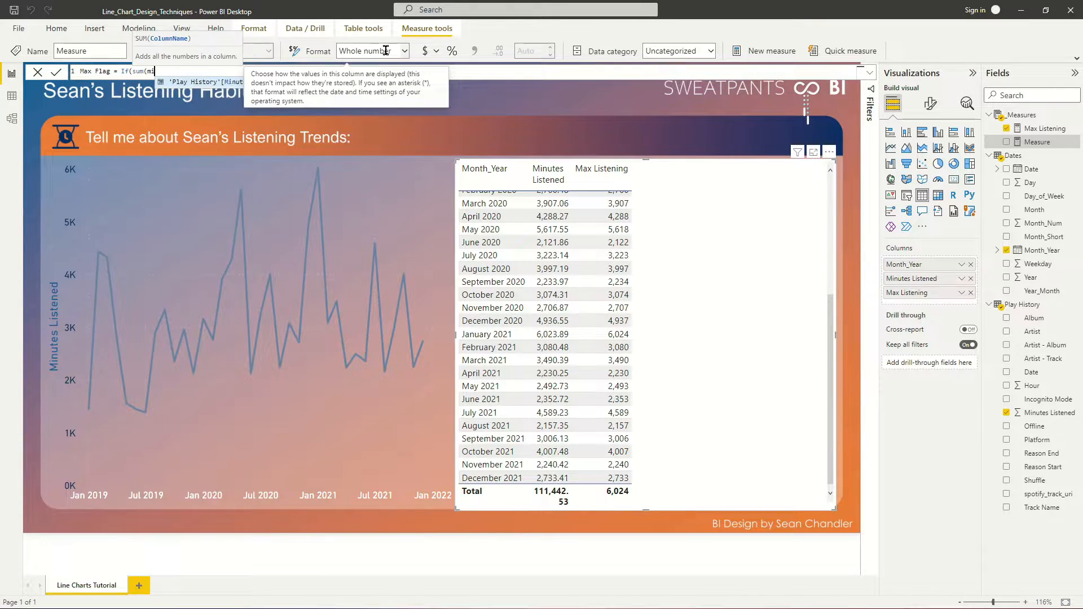
key("Tab")
type(")")
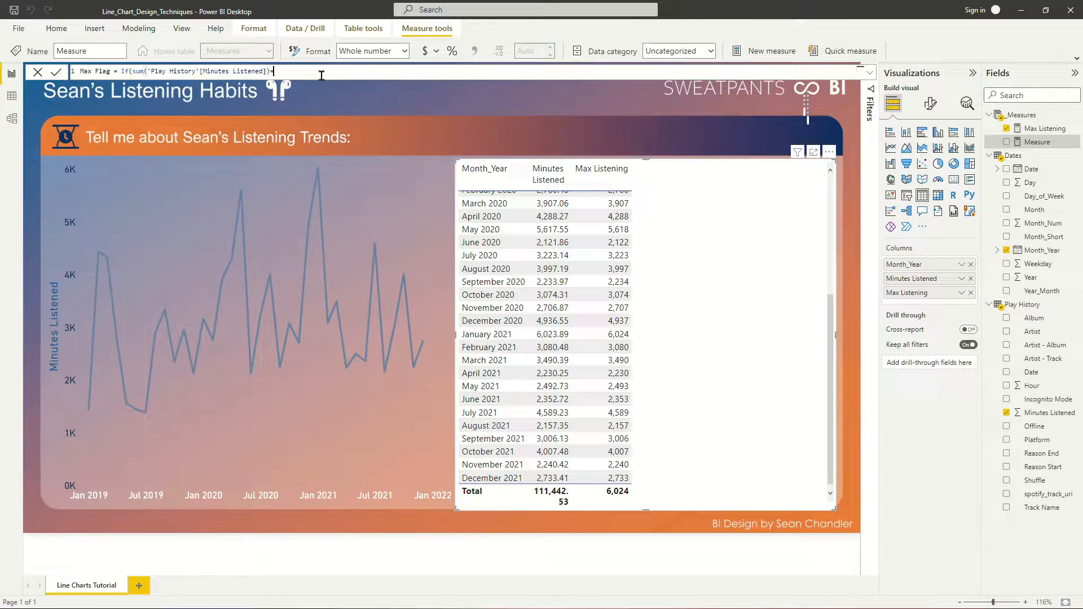
type("ca")
- Compare the sum in Max Flag's If test with CALCULATE of [Max Listening] over ALLSELECTED(Dates[Month_Year])
key("Tab")
type("ma")
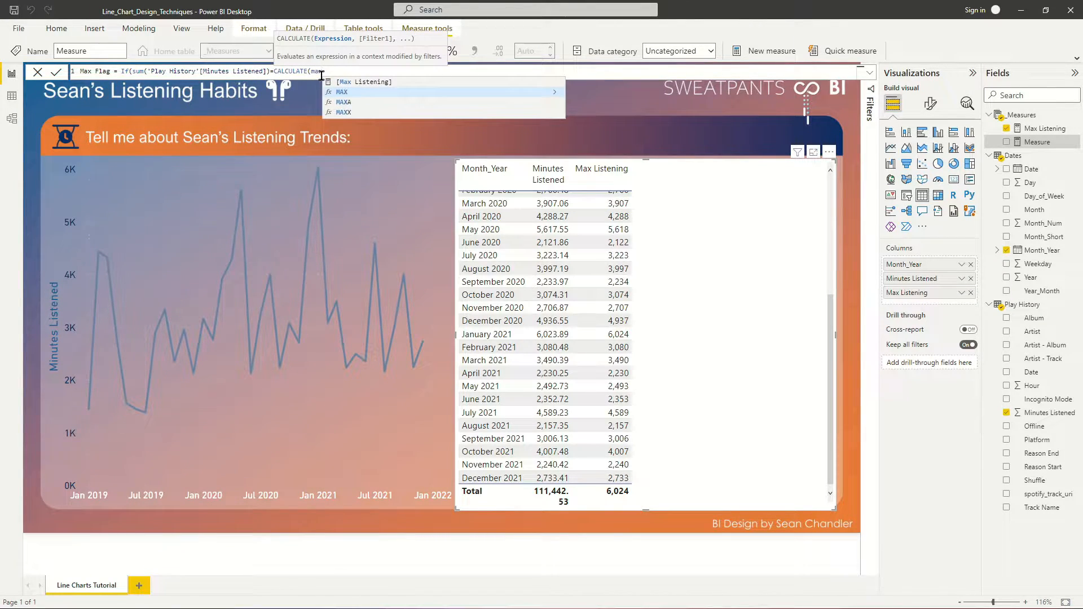
key("Up")
key("Tab")
type(",Allse")
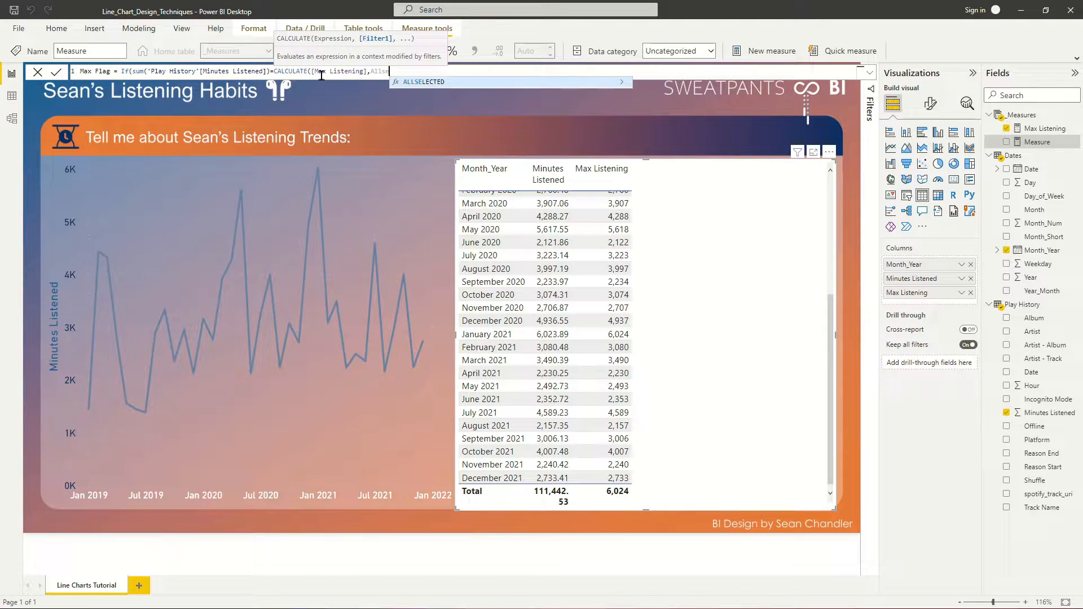
key("Tab")
type("month")
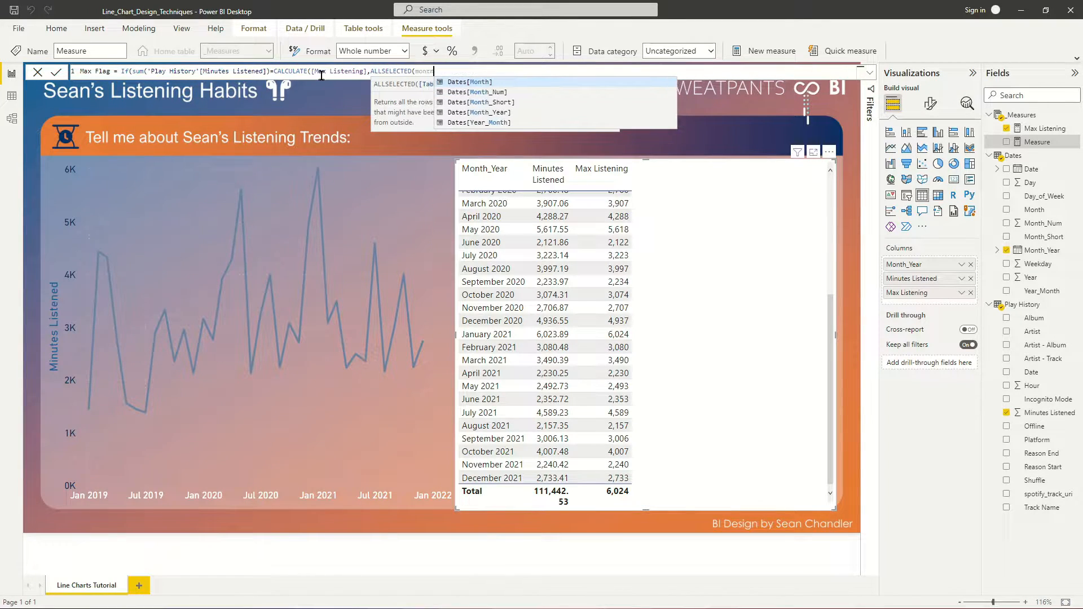
key("Down")
key("Down")
key("Tab")
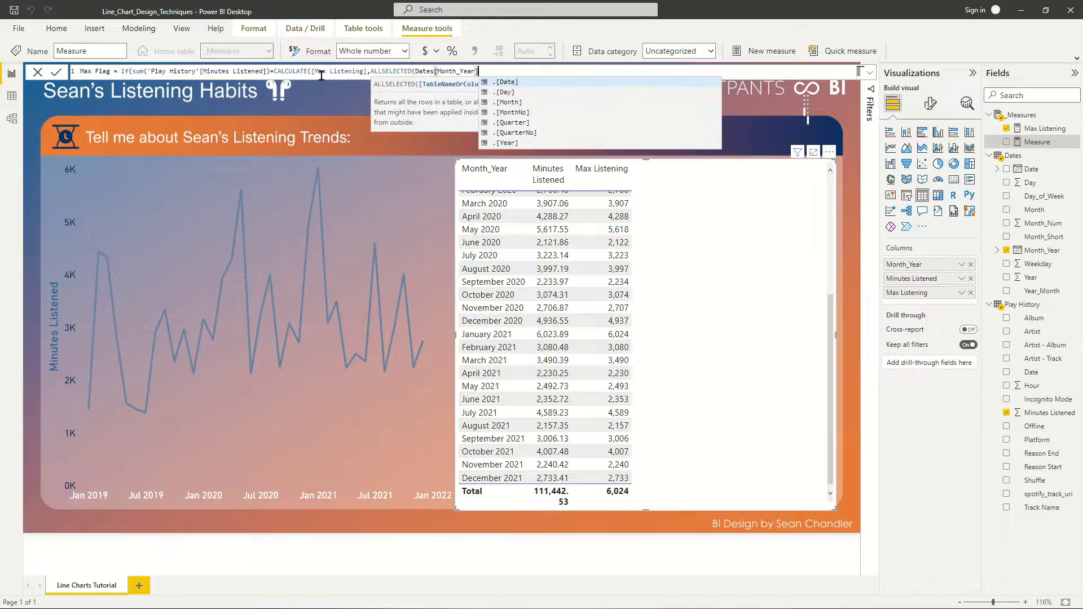
type(")")
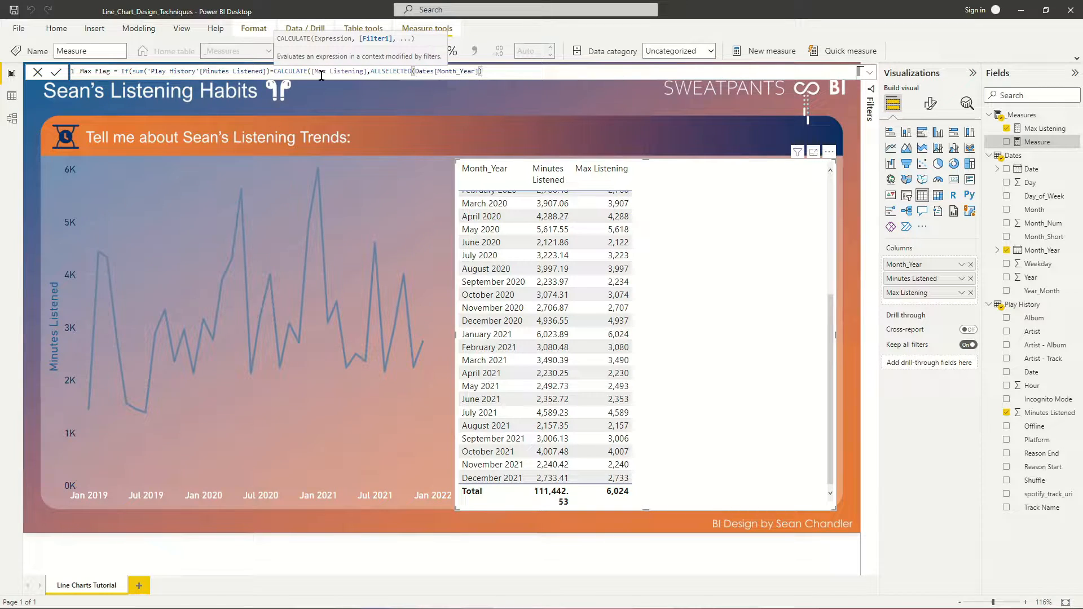
type("),1,")
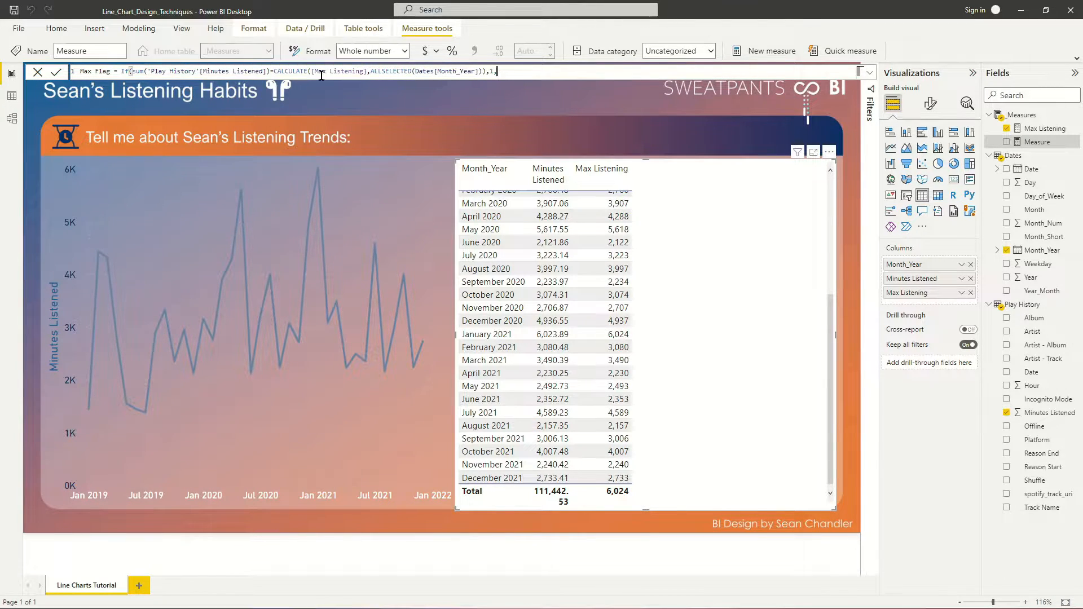
type("0)")
- Make Max Flag return 1 when true and 0 otherwise, and add the measure to the table visual
key("Return")
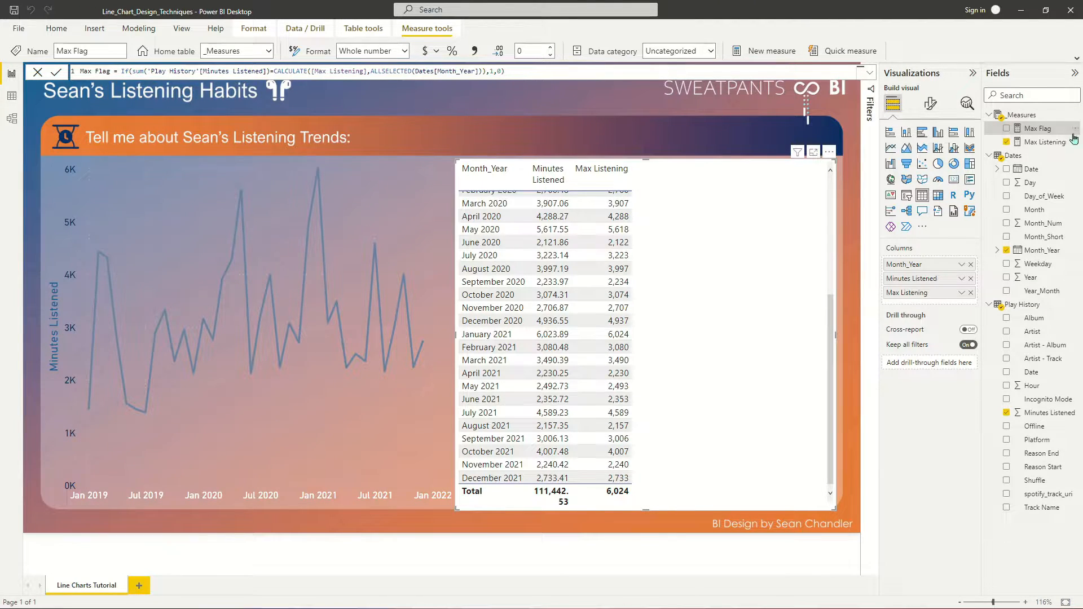
left_click(1006, 128)
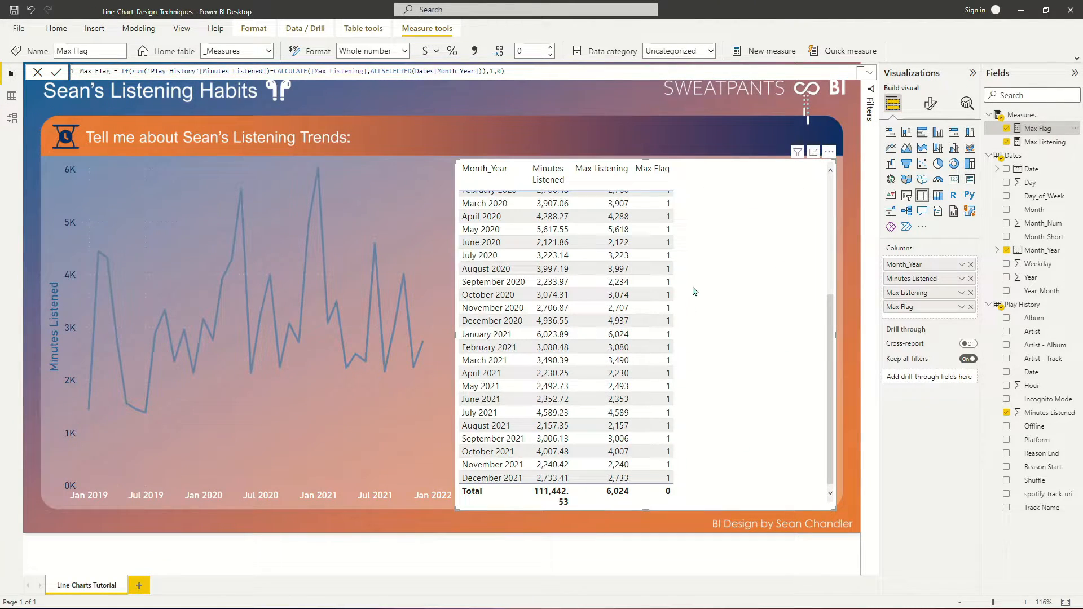
scroll(700, 392, "up", 5)
scroll(704, 391, "down", 5)
left_click(494, 71)
scroll(669, 488, "up", 1)
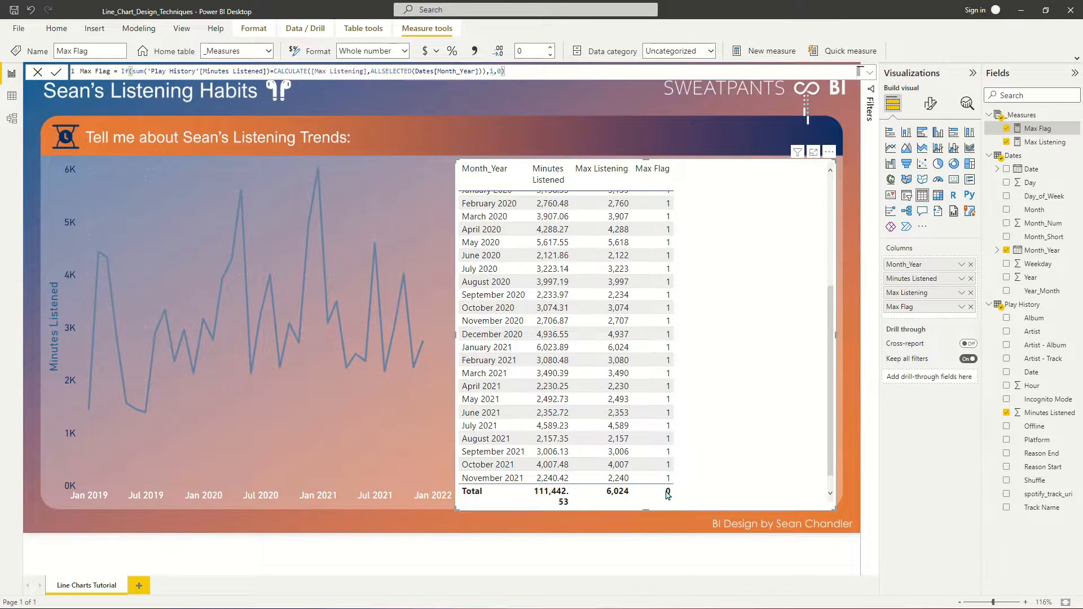
- Change the ALLSELECTED argument in Max Flag from the Month_Year column to the whole Dates table
left_click(311, 72)
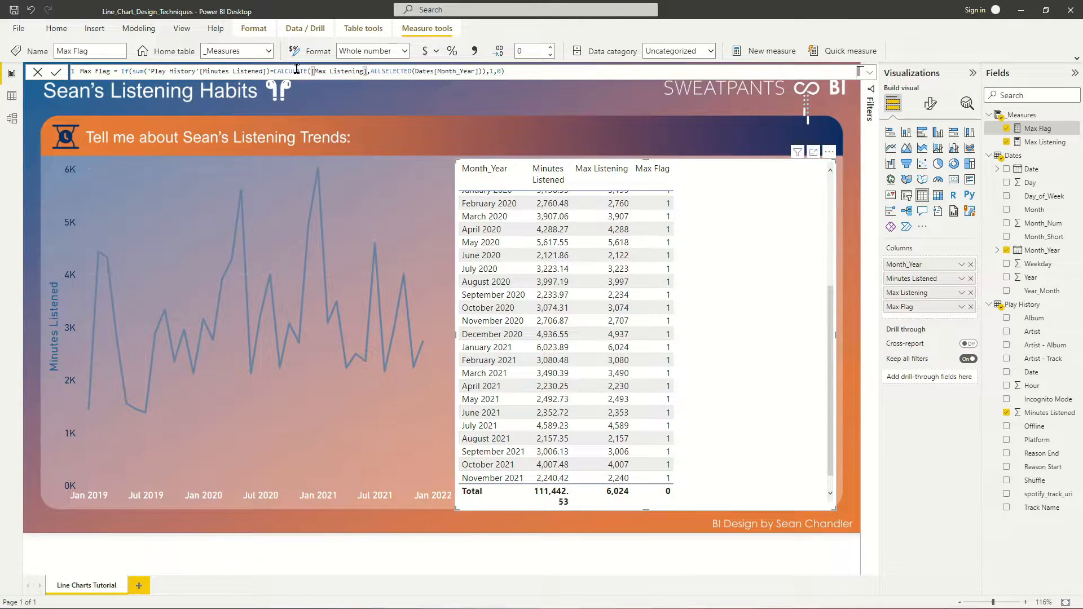
double_click(438, 72)
key("BackSpace")
key("BackSpace")
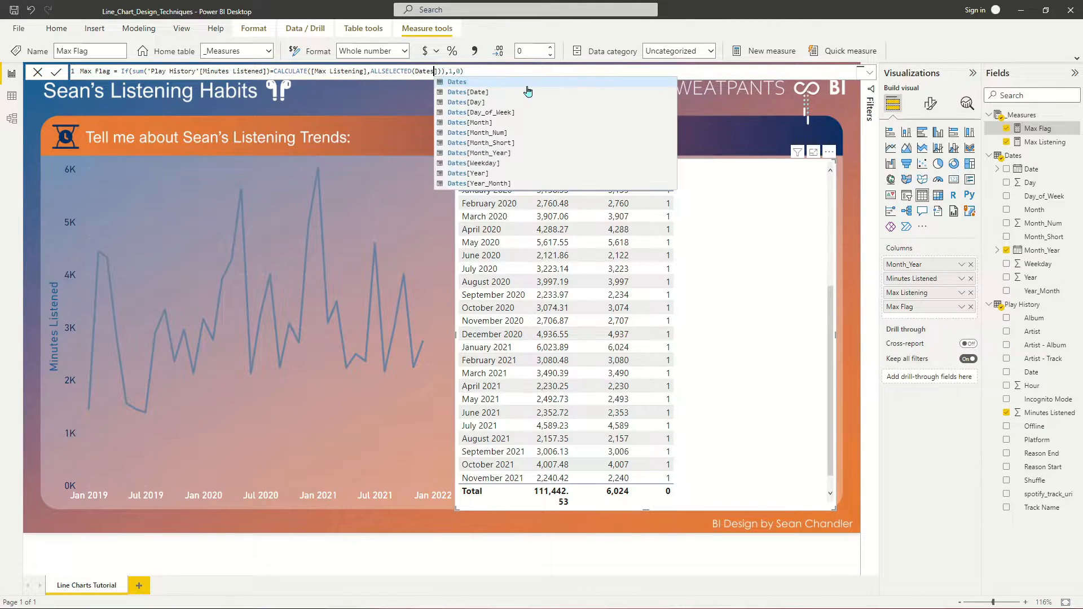
key("Delete")
key("Escape")
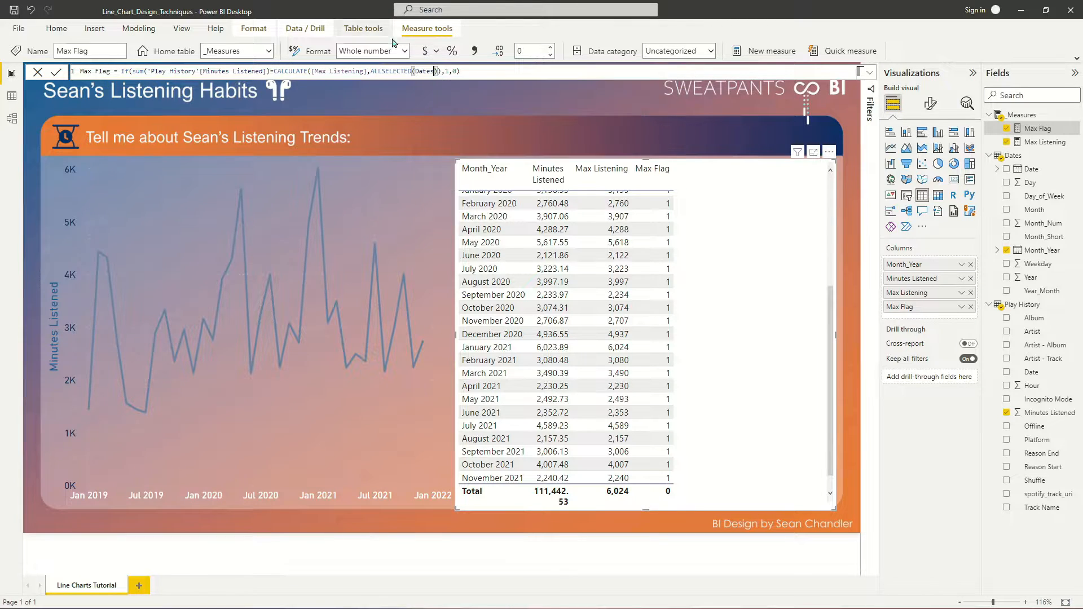
key("Return")
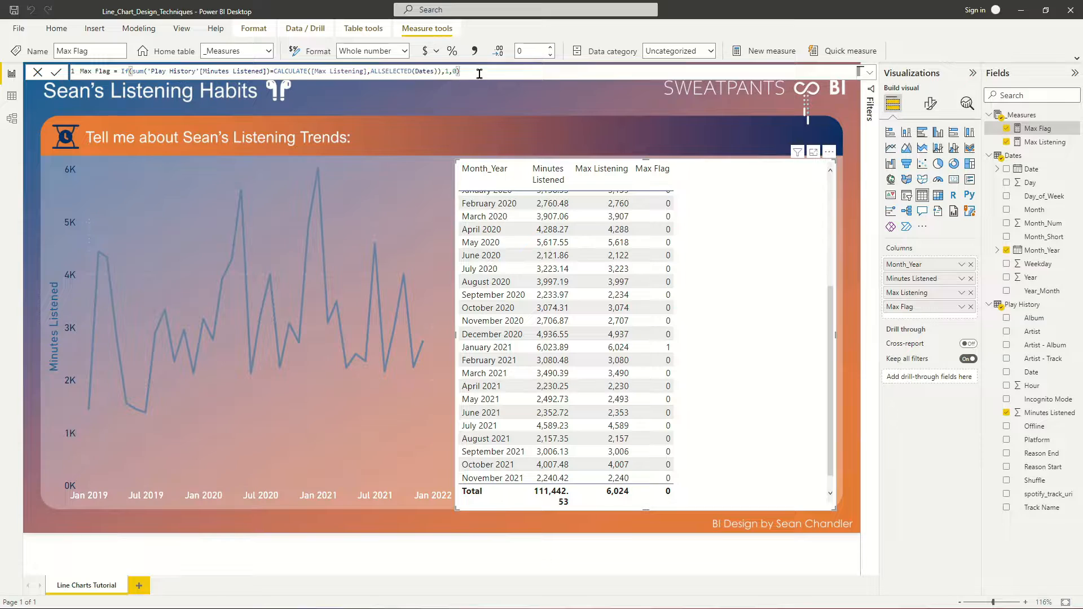
- Reduce Max Flag to CALCULATE([Max Listening],ALLSELECTED(Dates)) and examine its value for each month in the table visual
left_click_drag(123, 70, 274, 68)
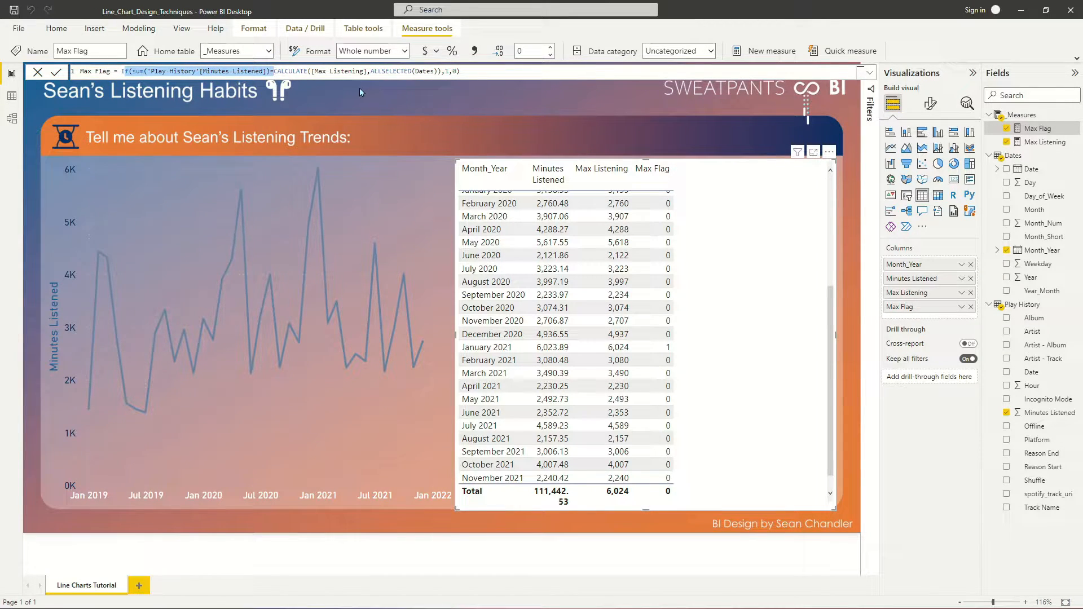
type("I")
left_click_drag(292, 70, 364, 69)
key("BackSpace")
left_click(125, 71)
key("BackSpace")
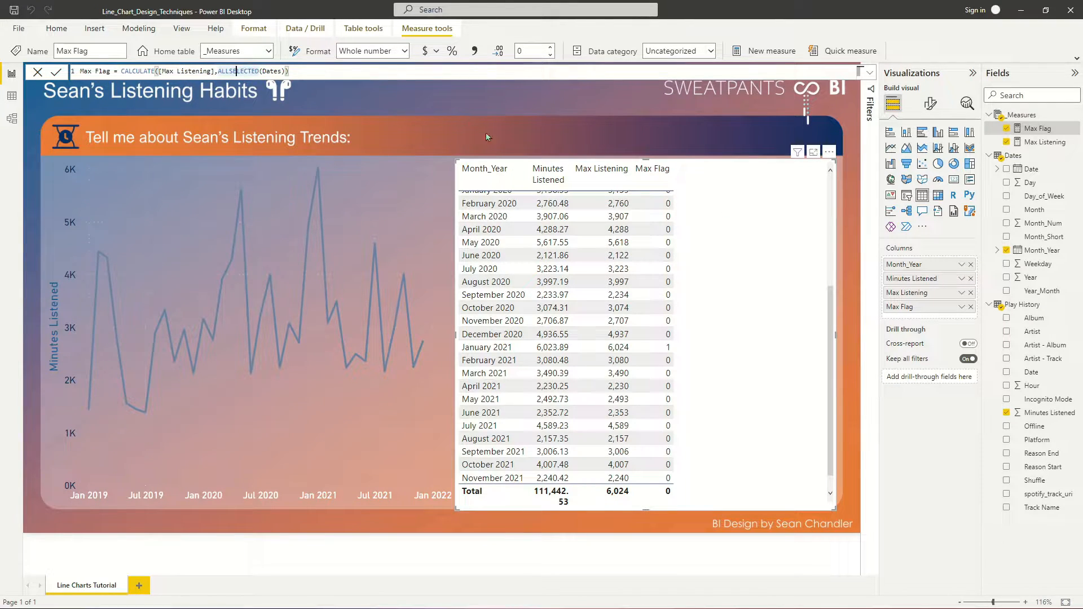
left_click(311, 72)
key("Return")
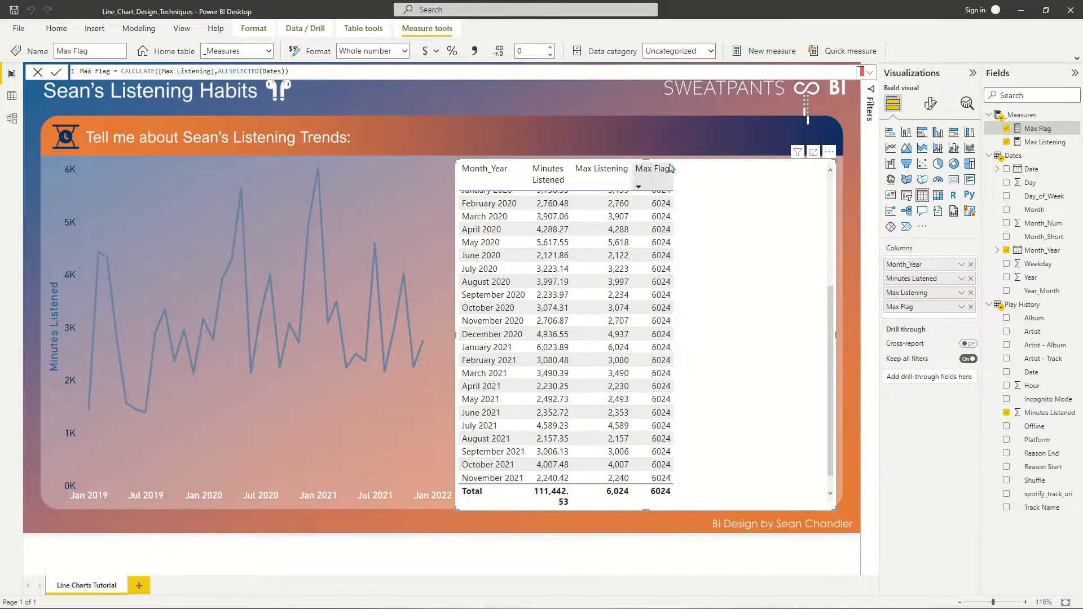
scroll(667, 202, "up", 5)
scroll(667, 202, "down", 5)
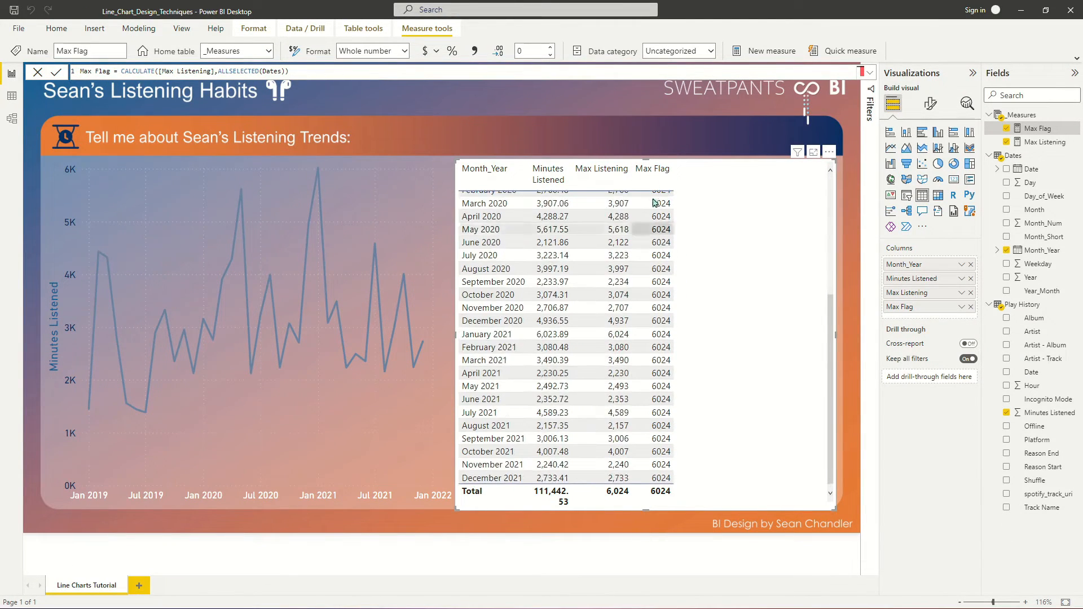
double_click(237, 72)
left_click(270, 72)
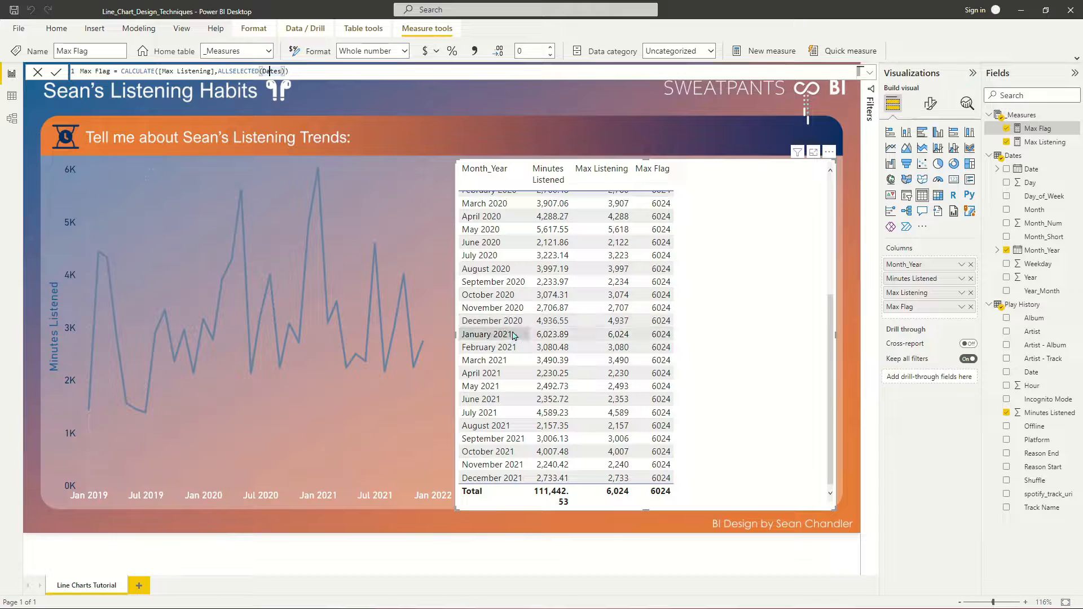
left_click(232, 71)
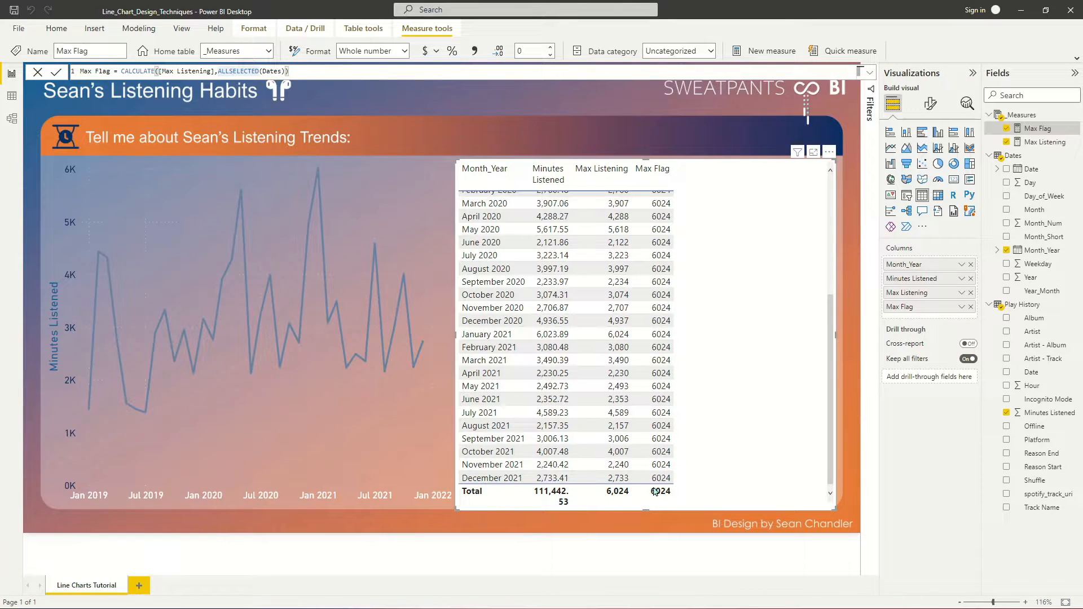
- Wrap Max Flag's CALCULATE in an If comparing sum('Play History'[Minutes Listened]) with it, returning 1 or 0, and check the monthly flags
left_click(123, 72)
type("IF(")
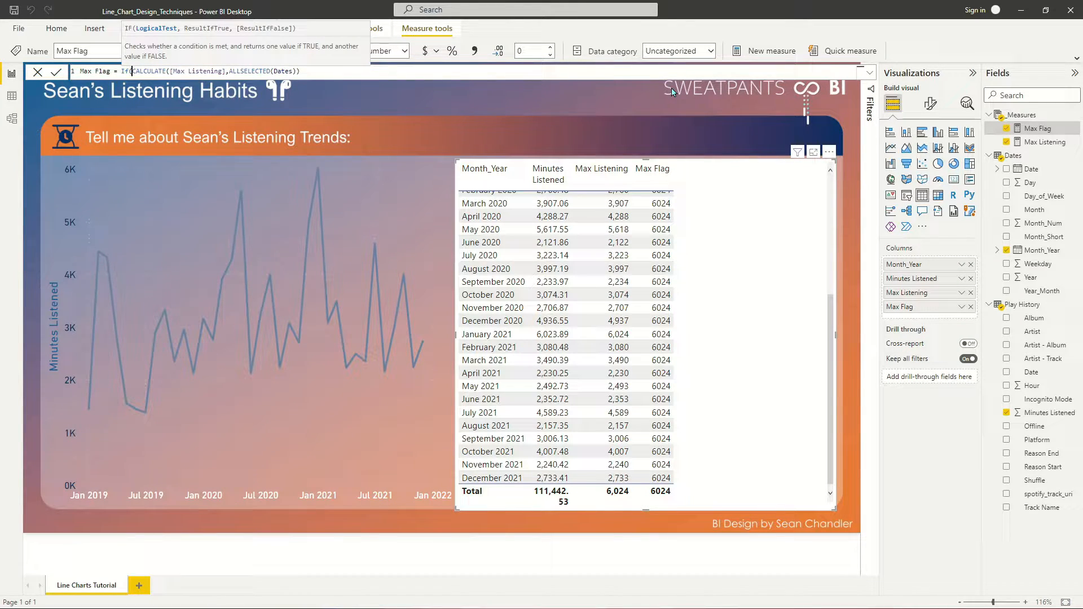
type("sum(minu")
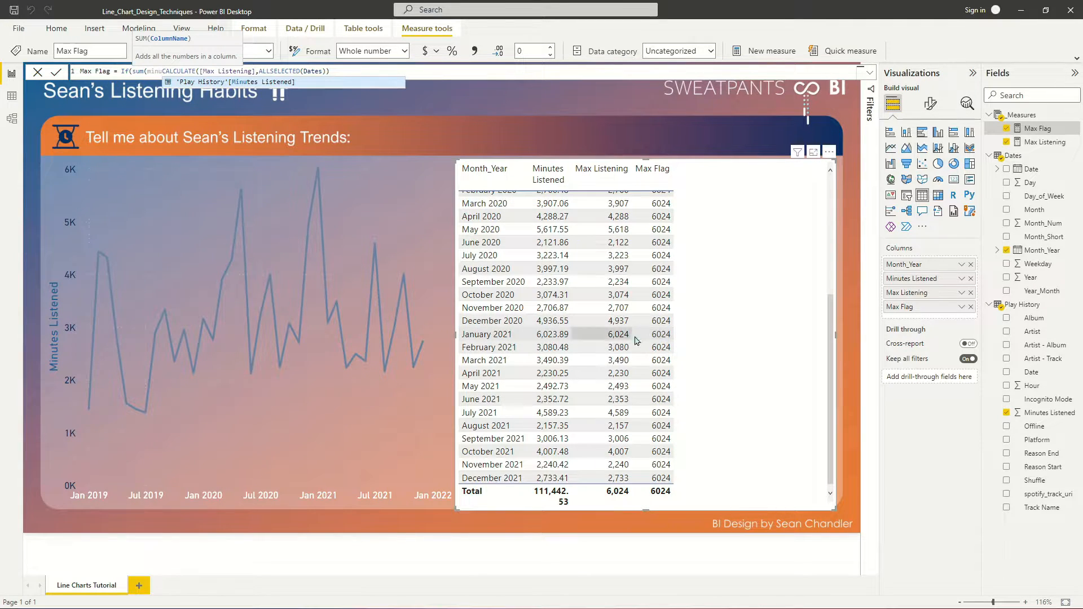
left_click(272, 82)
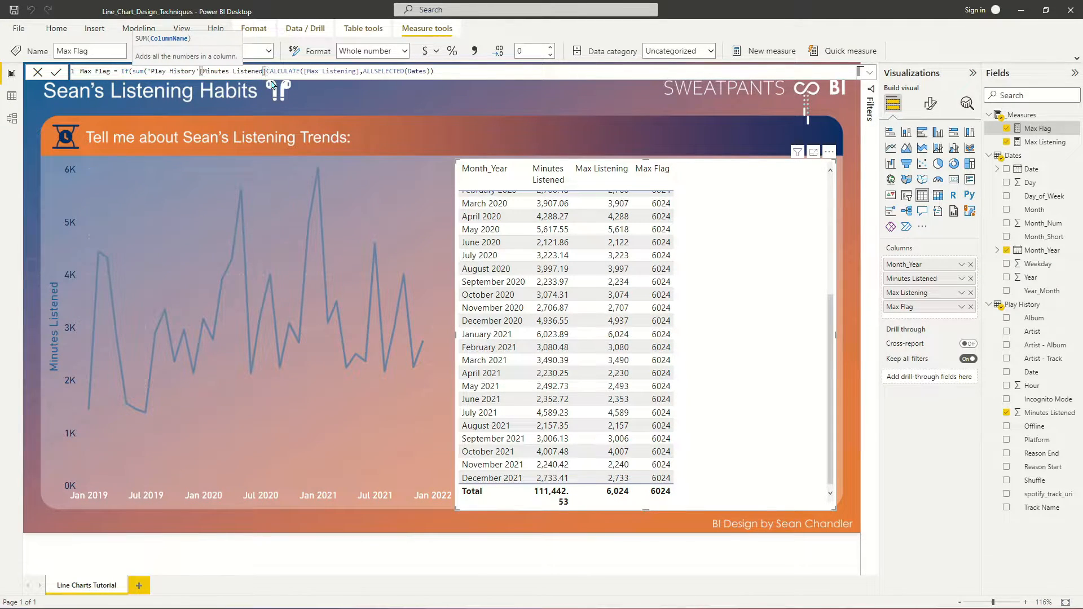
type("),")
key("BackSpace")
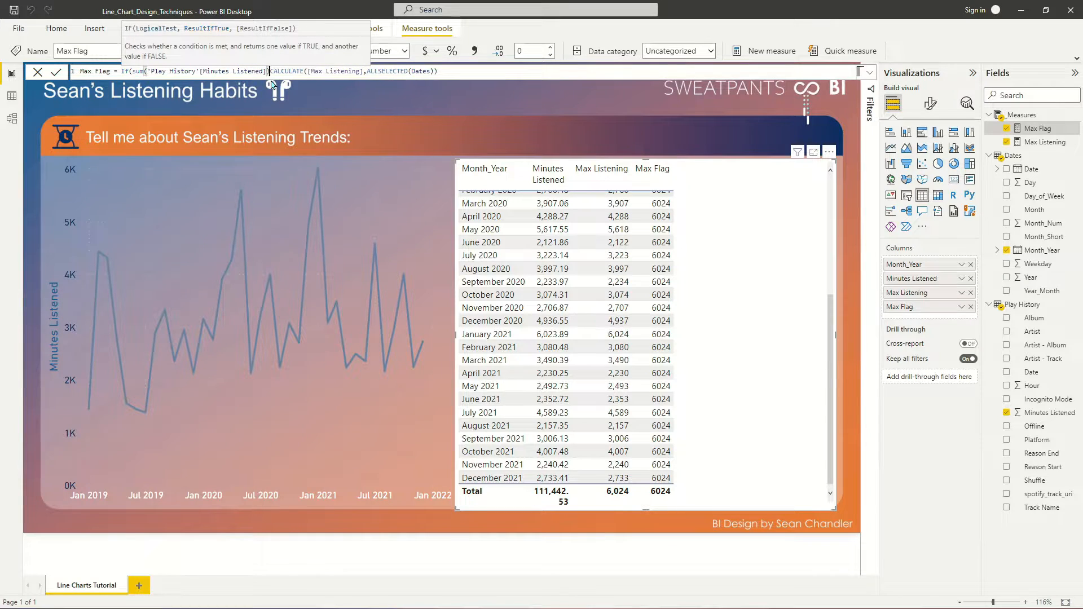
type("=")
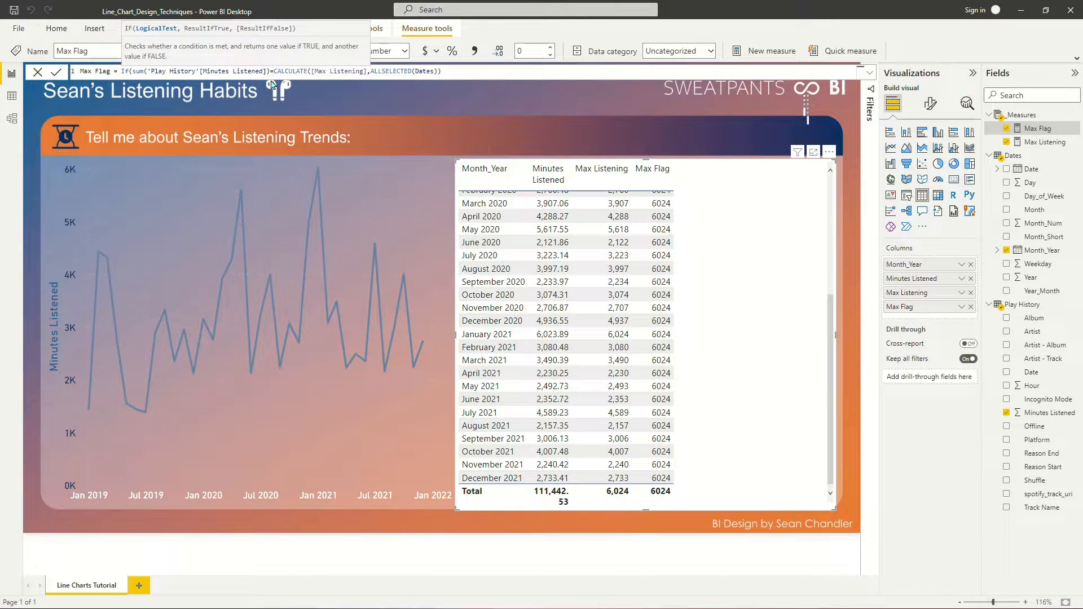
key("Escape")
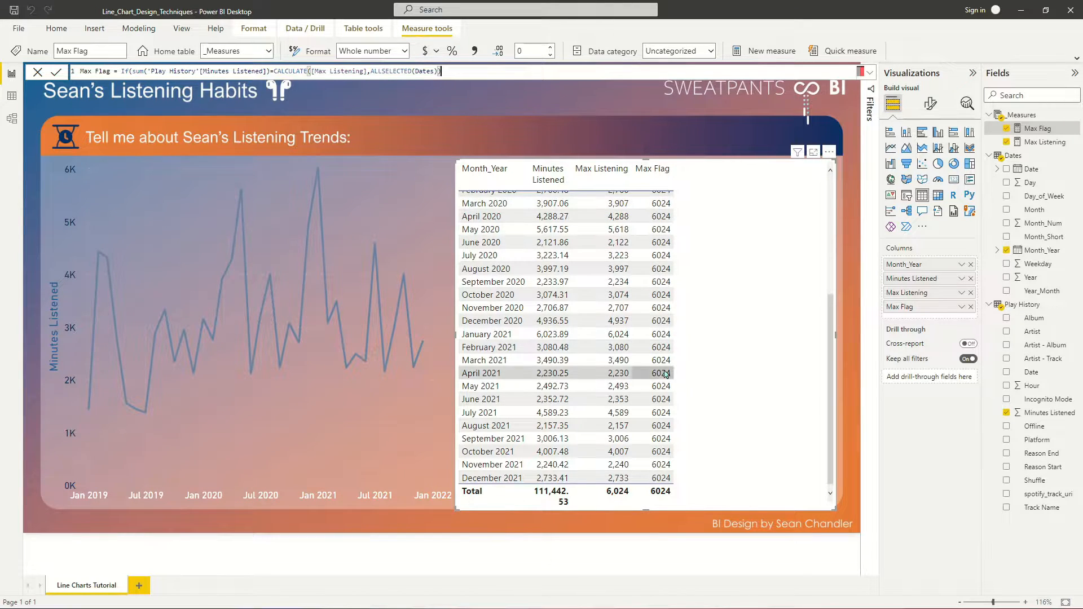
type(",1,0)")
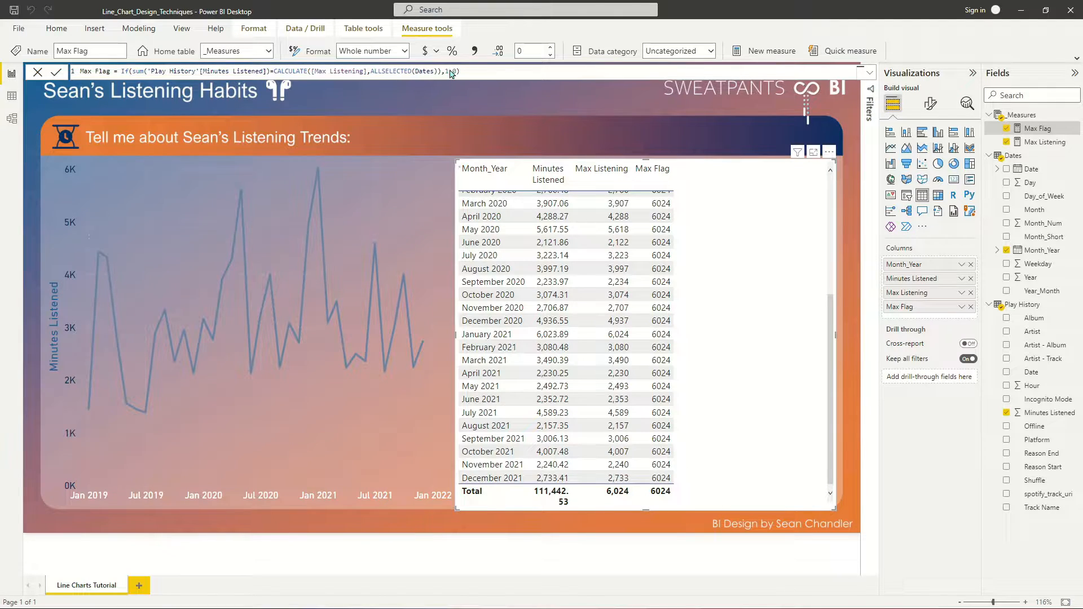
key("Return")
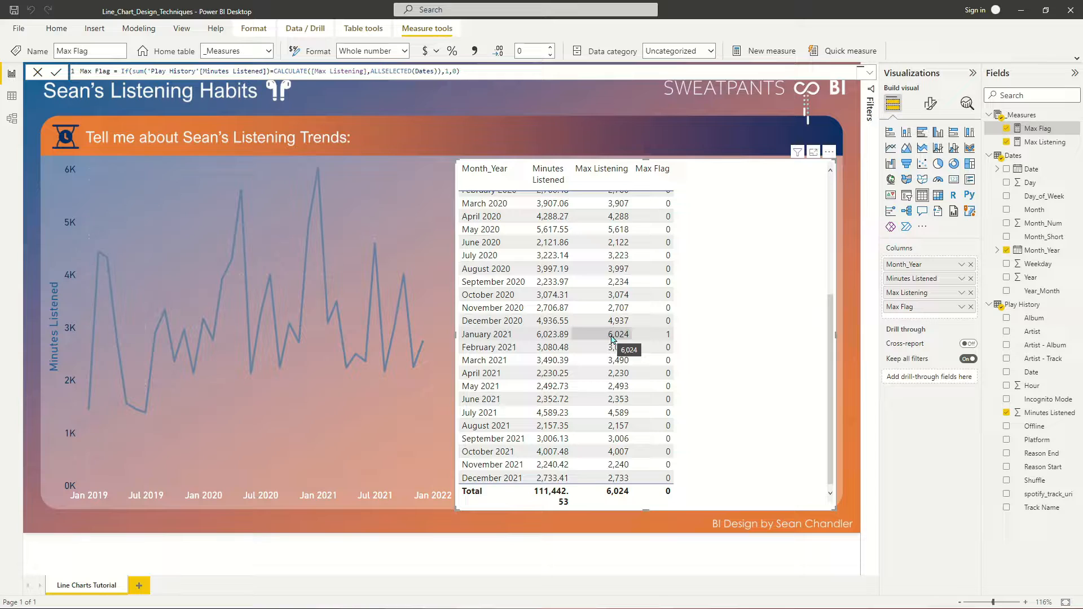
scroll(656, 333, "up", 4)
scroll(658, 333, "down", 4)
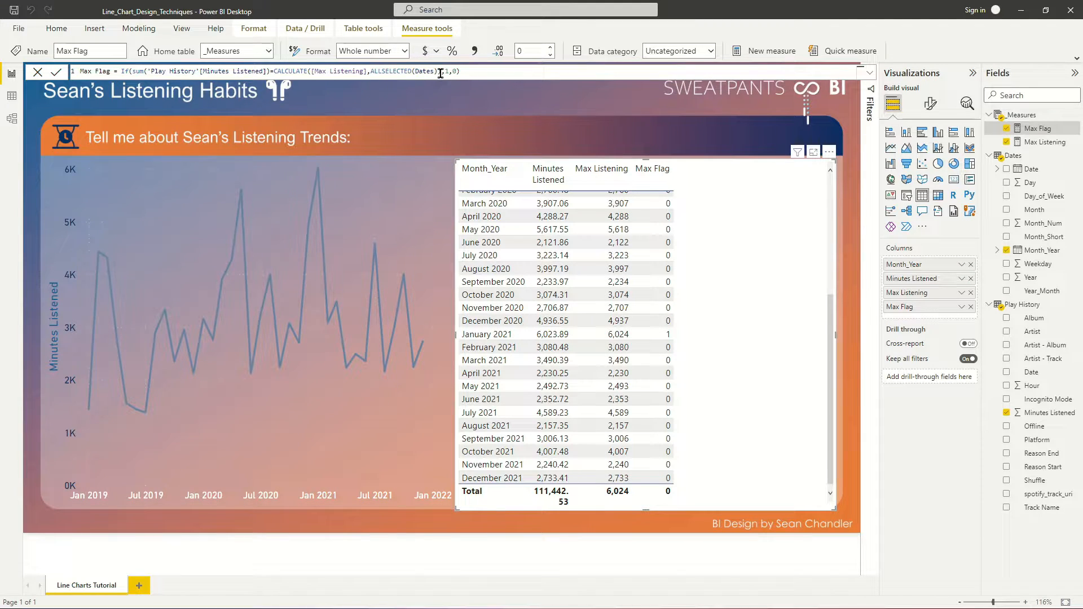
- Make Max Flag return sum('Play History'[Minutes Listened]) when the test is true and Blank() when false
type("sum(")
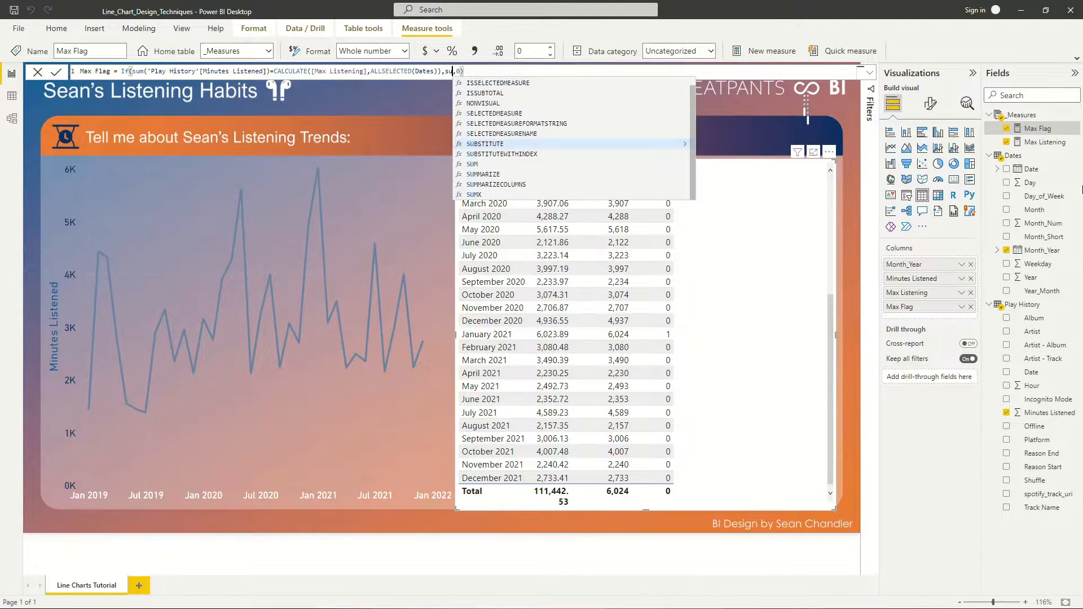
type("'Play History'[Minutes Listened])")
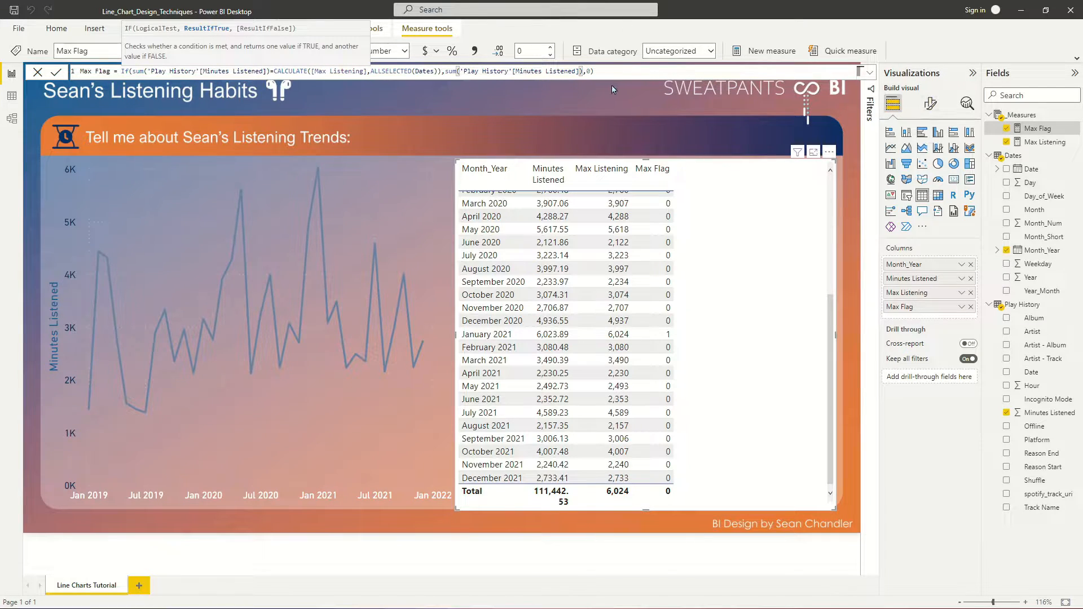
double_click(588, 68)
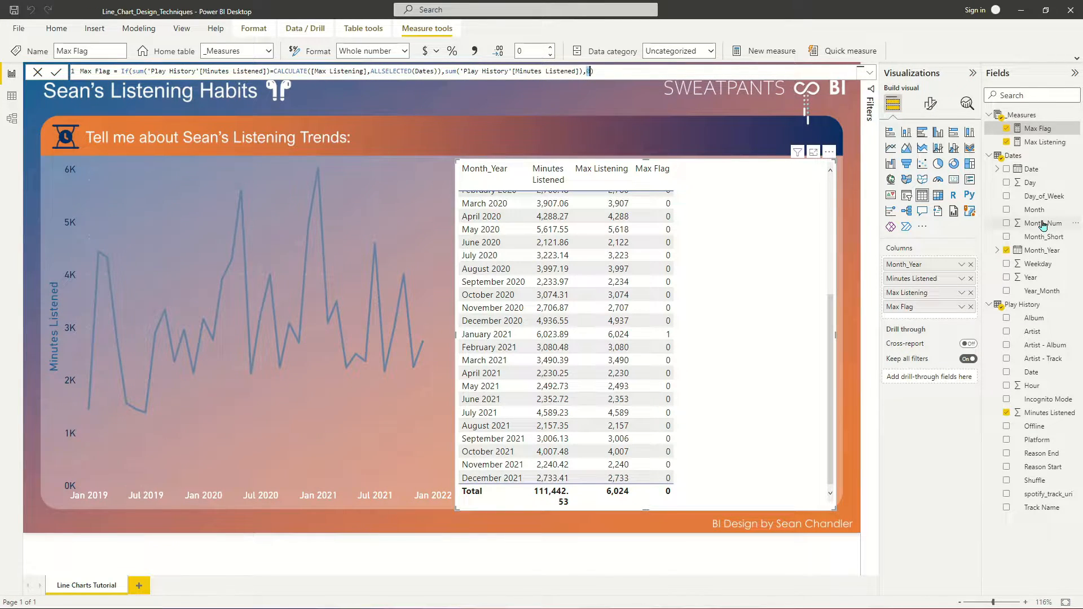
type("Blank(")
key("Return")
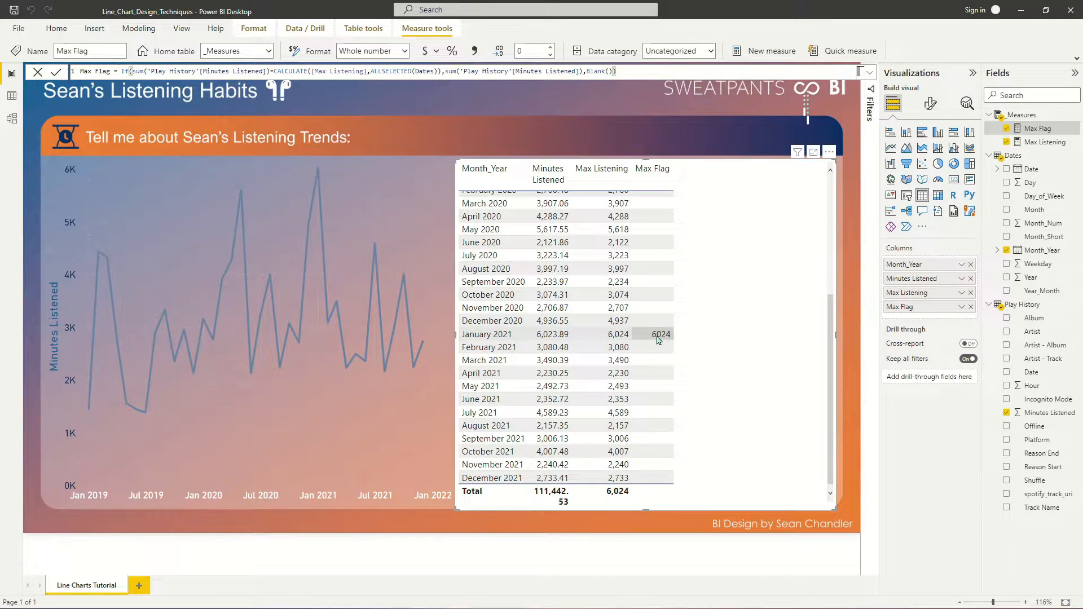
- Format the Max Flag measure with a thousands separator and add it to the line chart's Y-axis
left_click(475, 51)
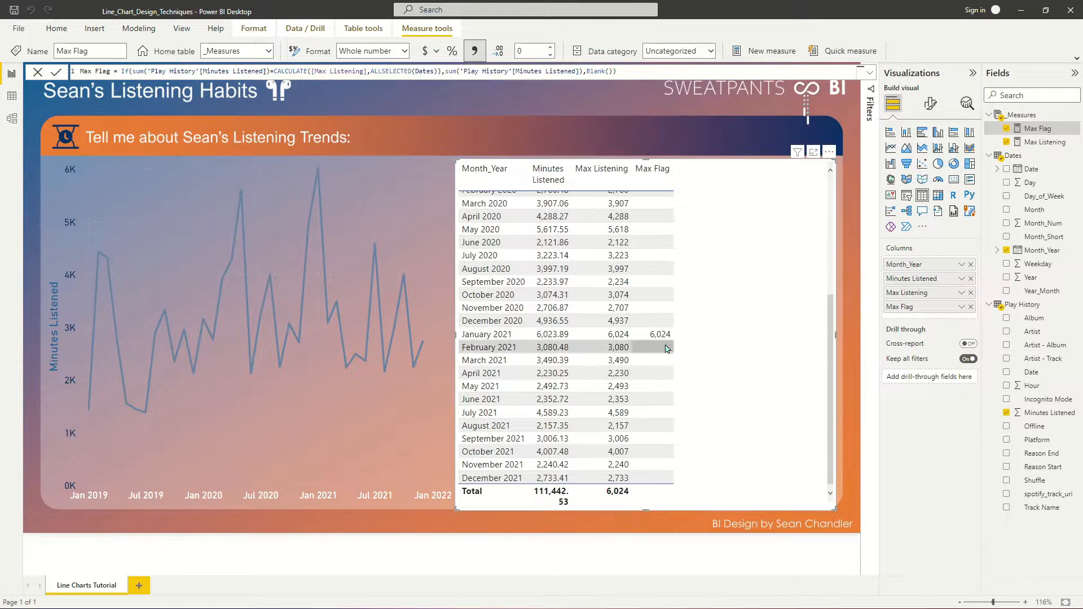
left_click(359, 165)
left_click_drag(1038, 129, 424, 241)
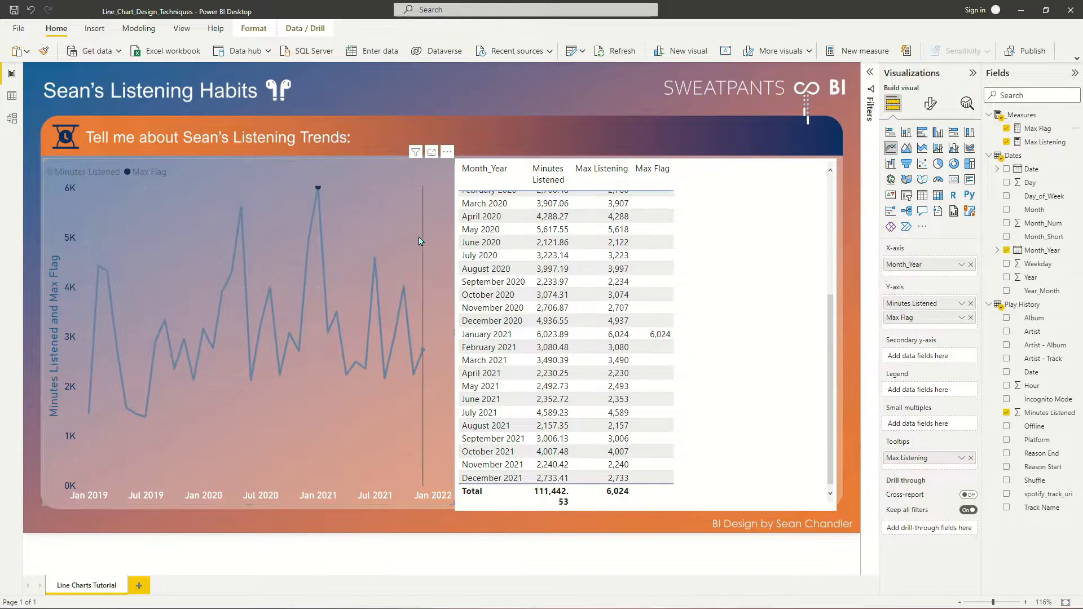
mouse_move(318, 190)
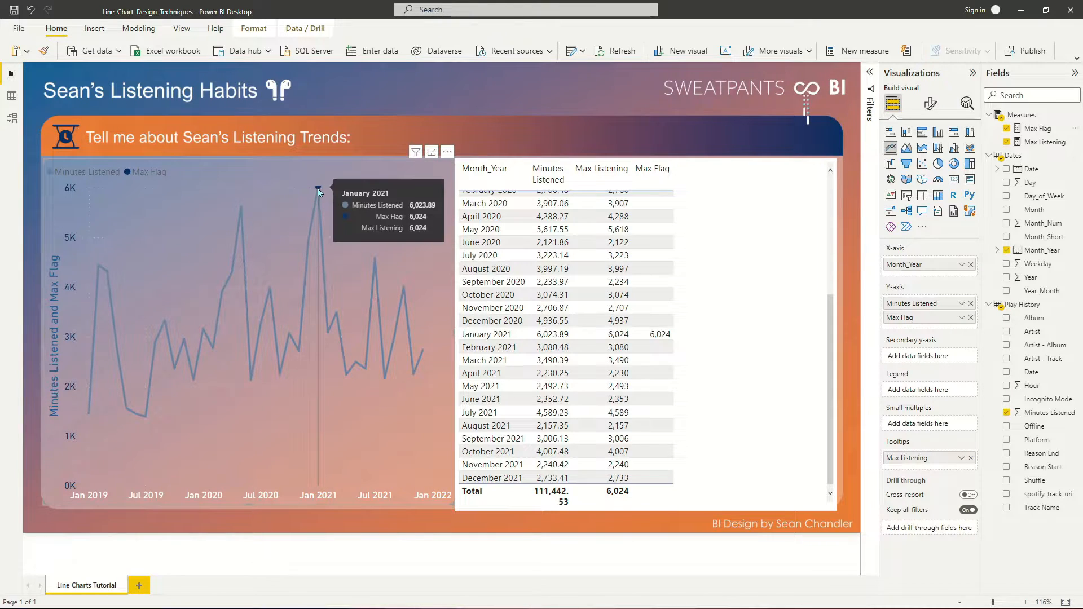
- Set the maximum of the line chart's Y-axis range to 6300
left_click(932, 105)
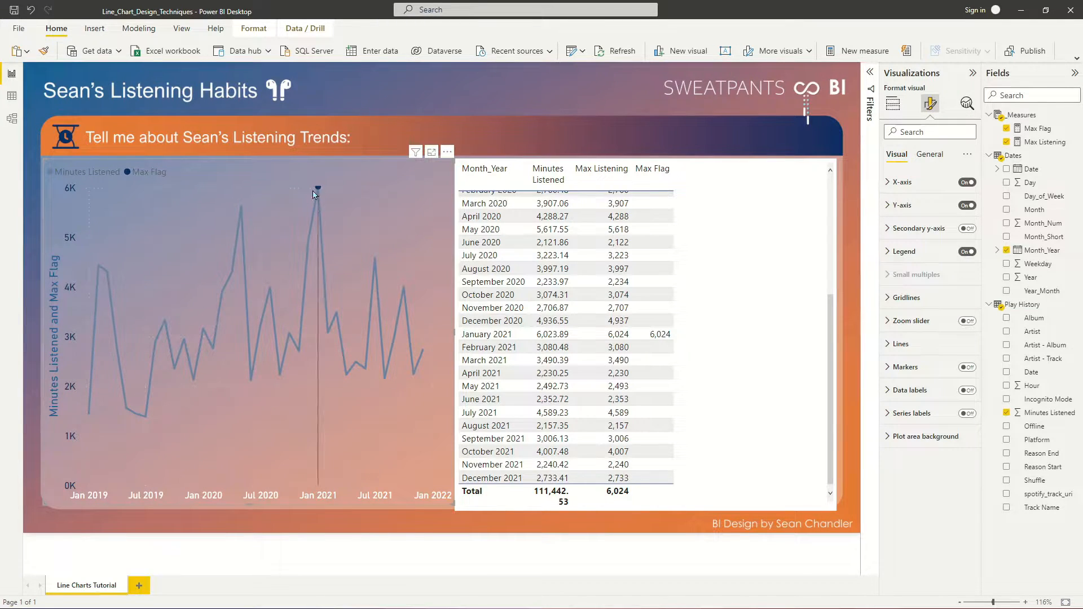
left_click(899, 205)
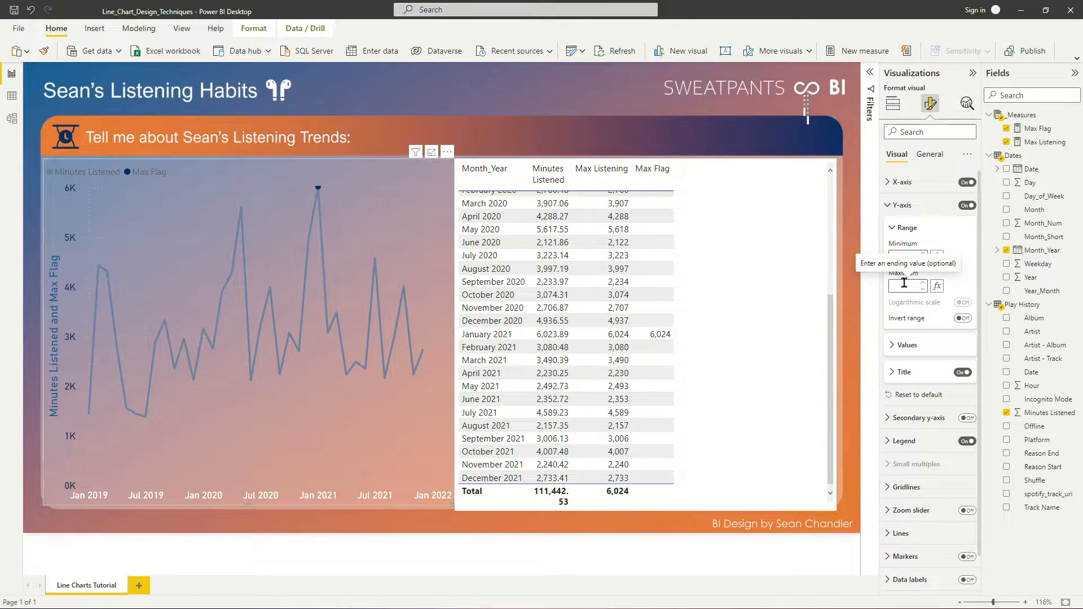
type("6300")
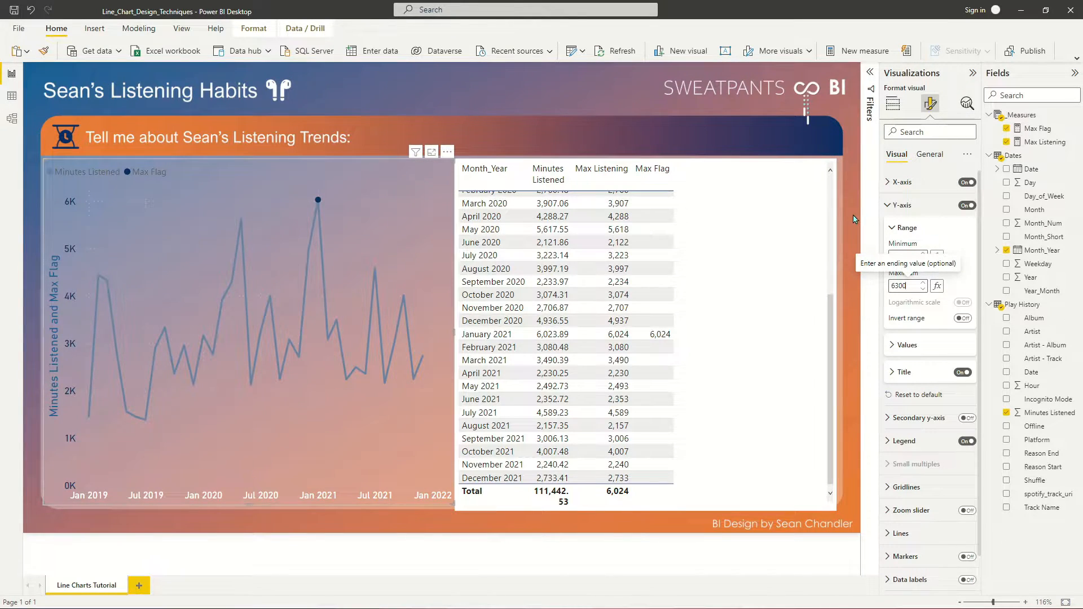
left_click(902, 205)
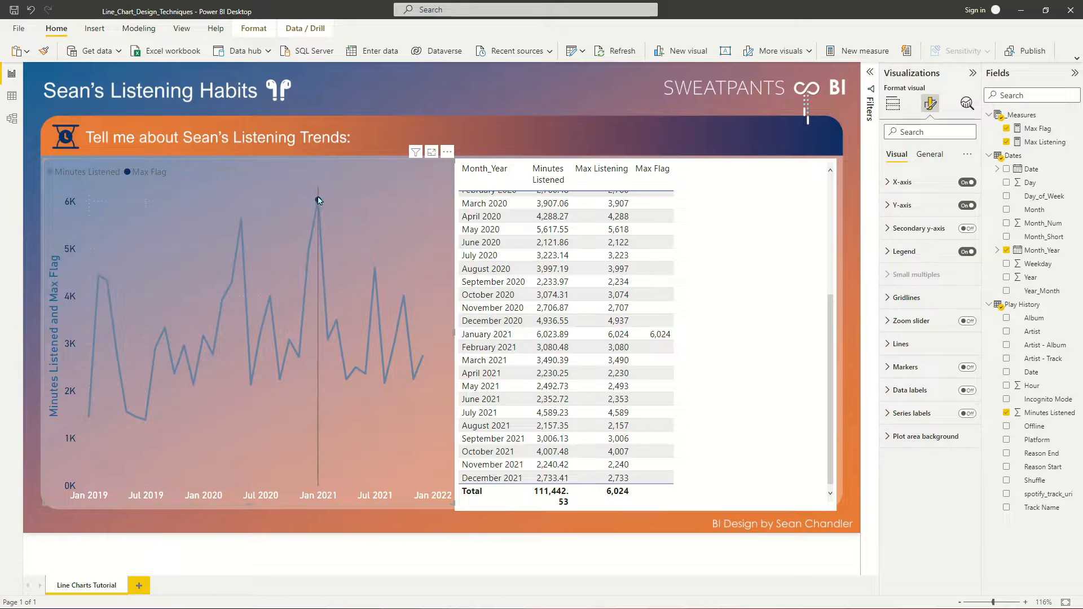
- Copy the whole Max Listening formula into a new measure
left_click(738, 225)
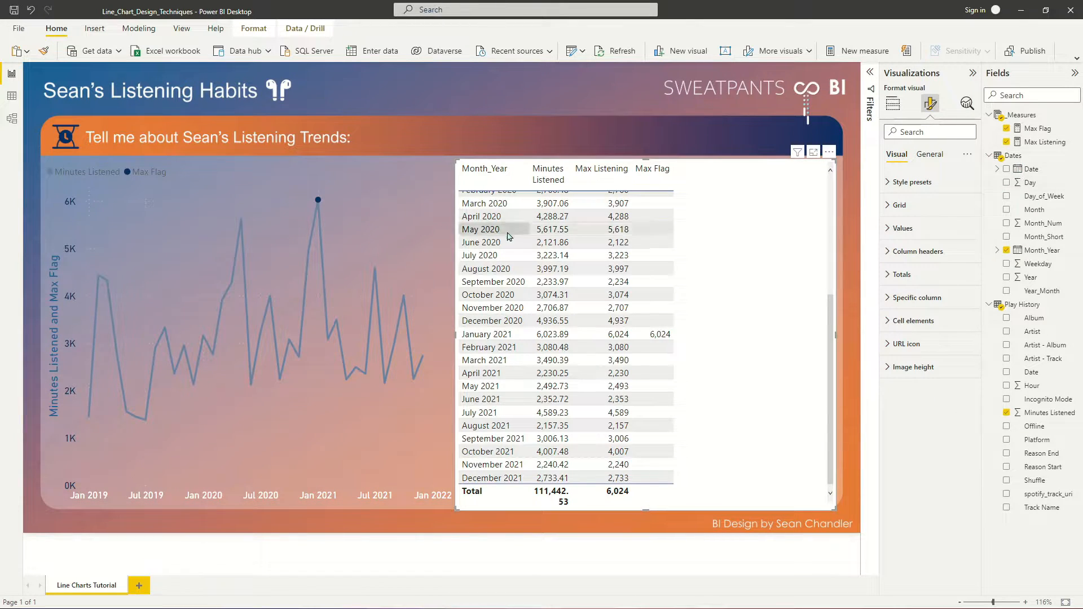
left_click(1036, 128)
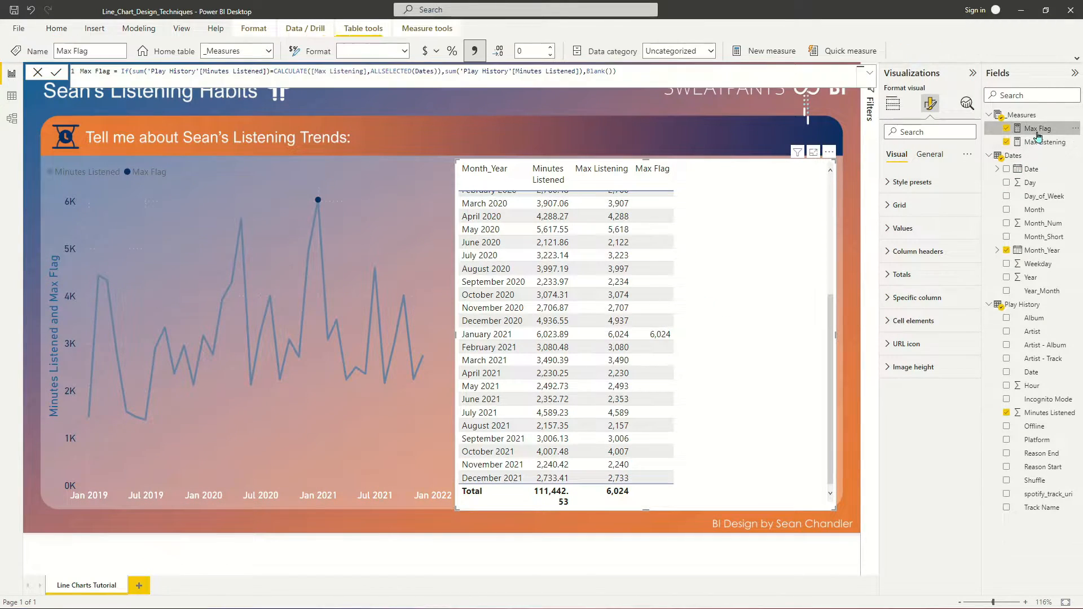
left_click(402, 72)
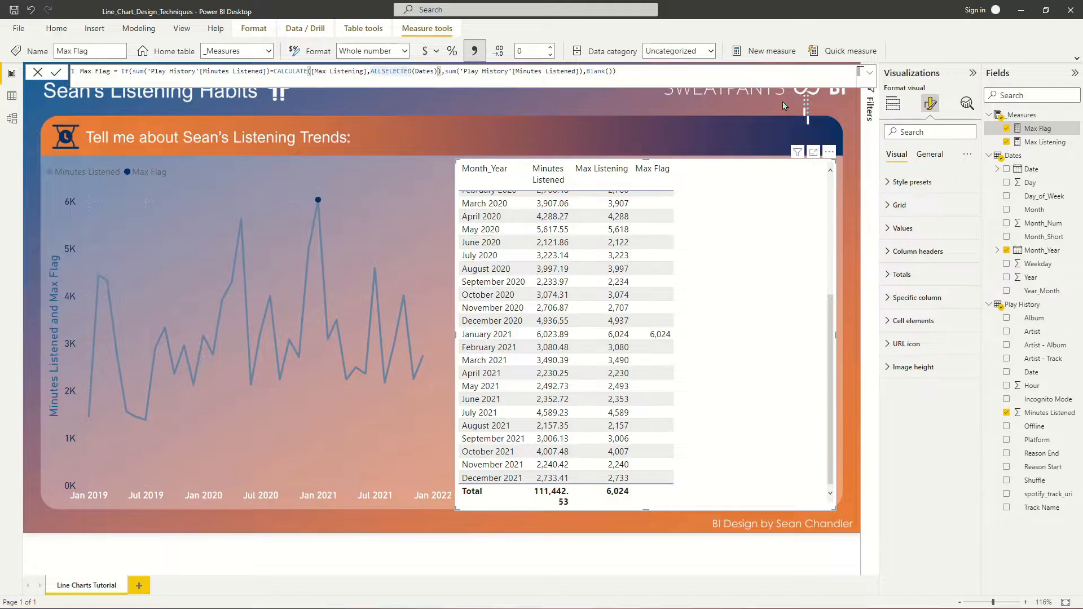
left_click(1037, 142)
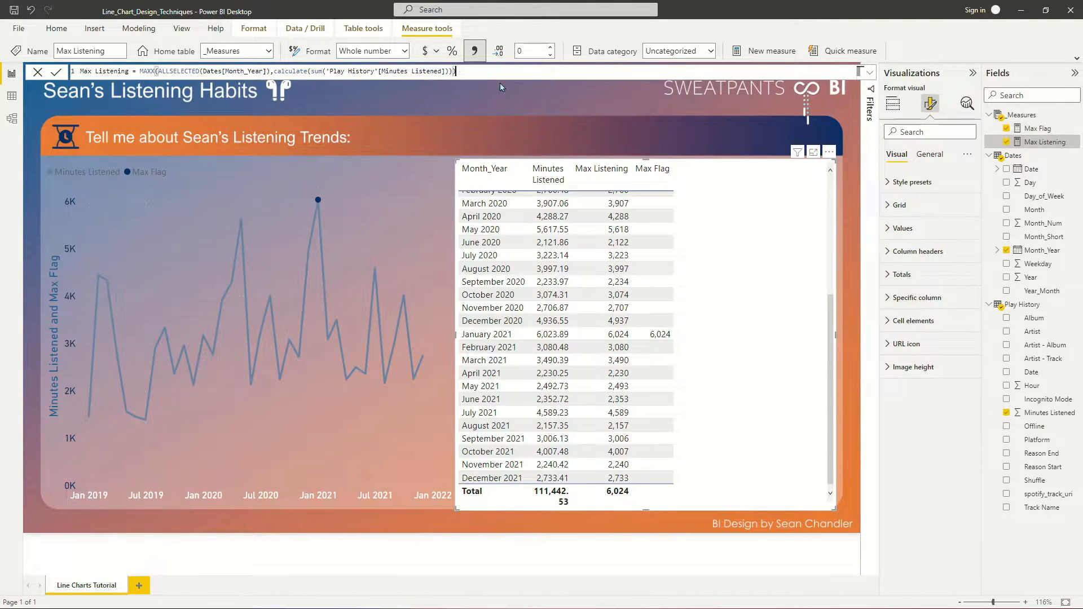
triple_click(461, 73)
key("ctrl+c")
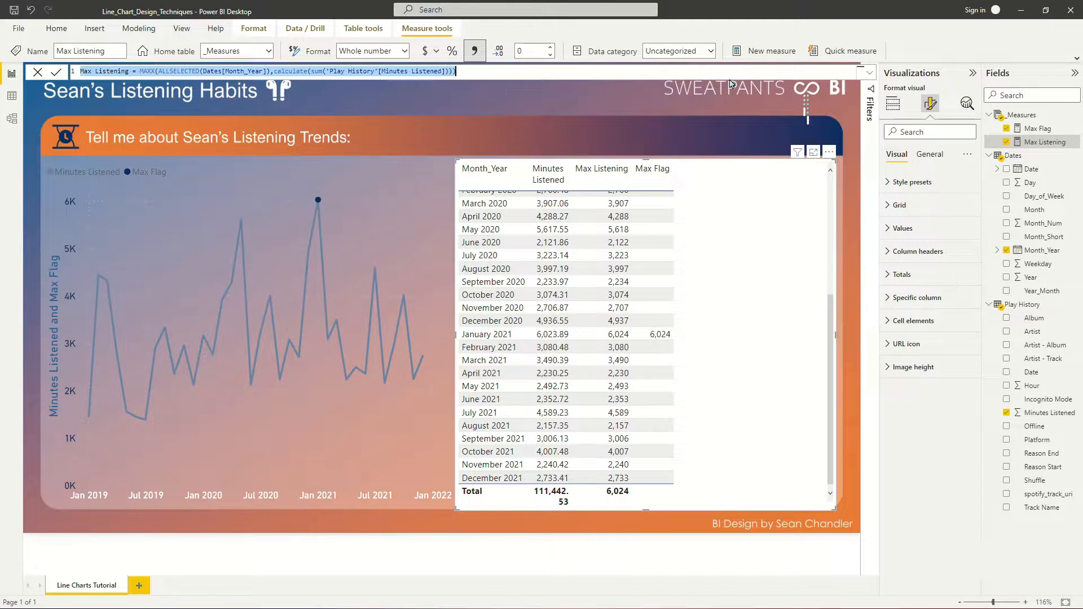
left_click(768, 52)
key("ctrl+v")
- Name the copied measure Min Listening, replace MAXX with MINX in its formula and commit it
key("Home")
key("Delete")
key("Delete")
key("Delete")
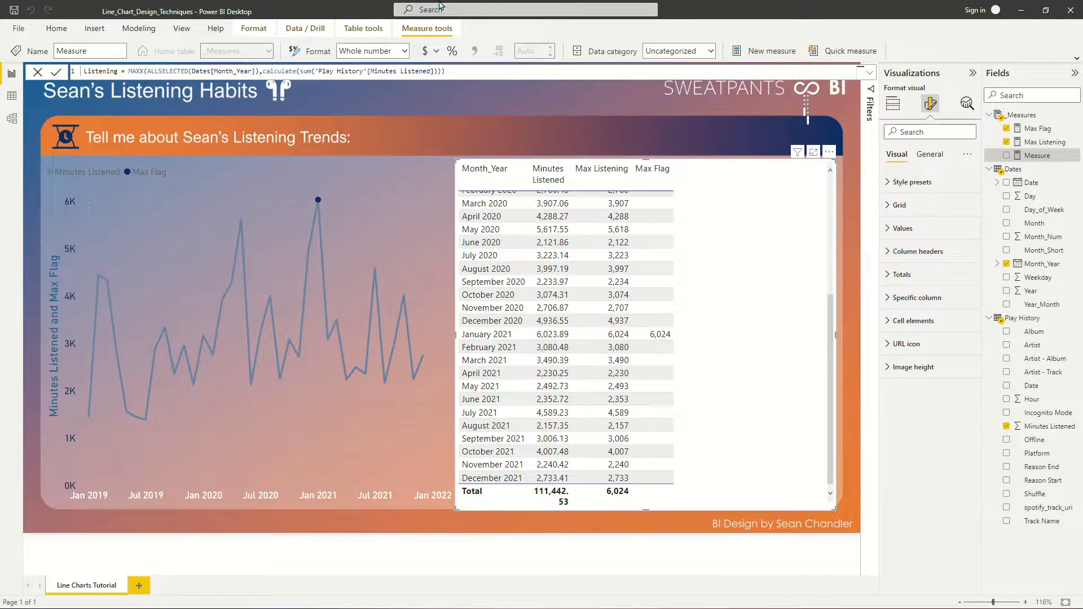
type("Min")
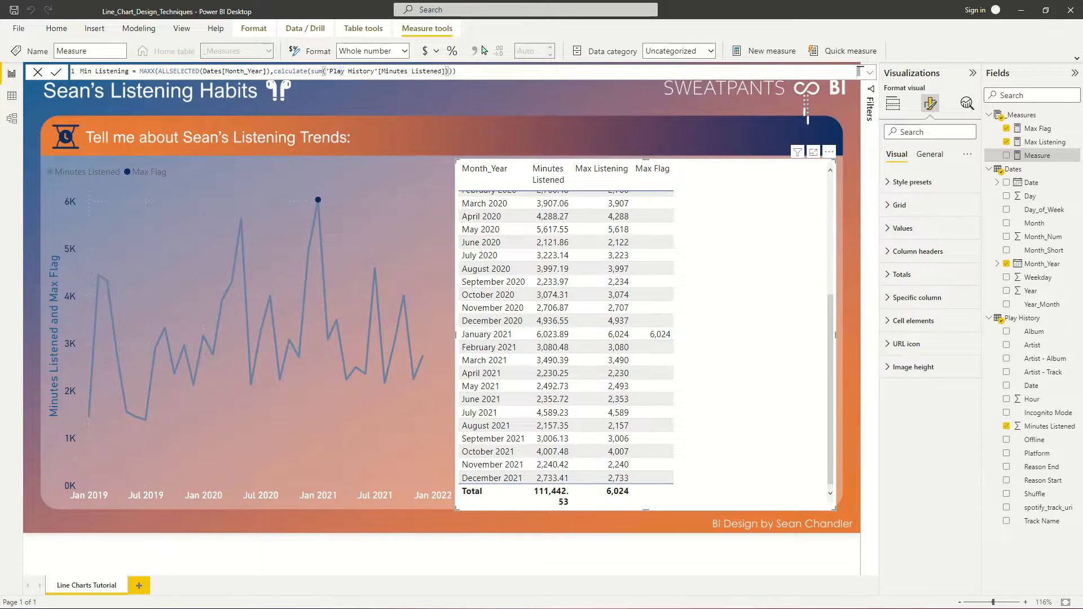
double_click(151, 71)
type("MINX")
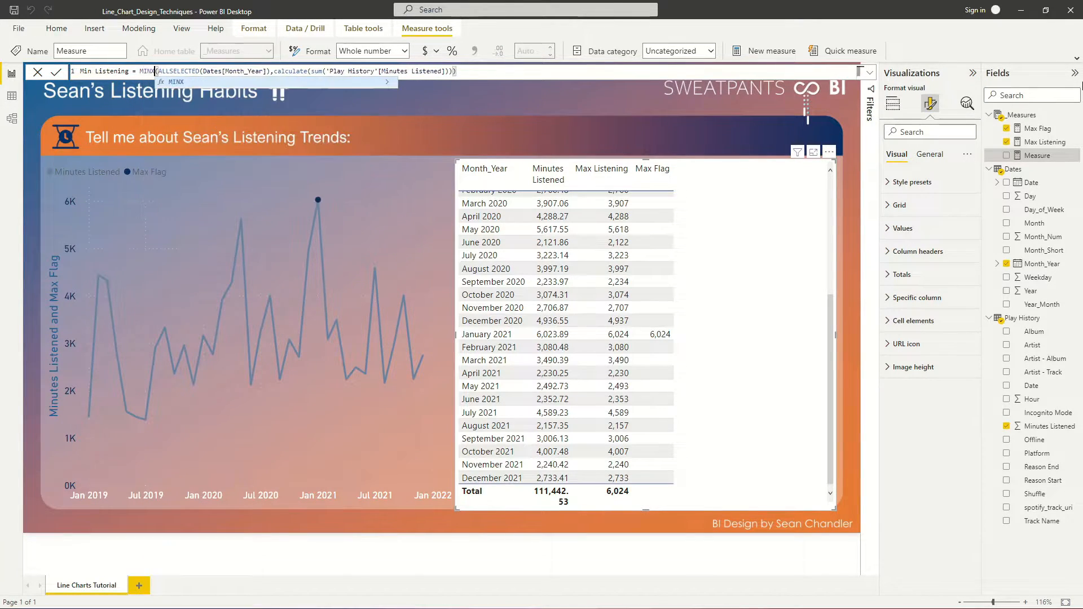
key("Return")
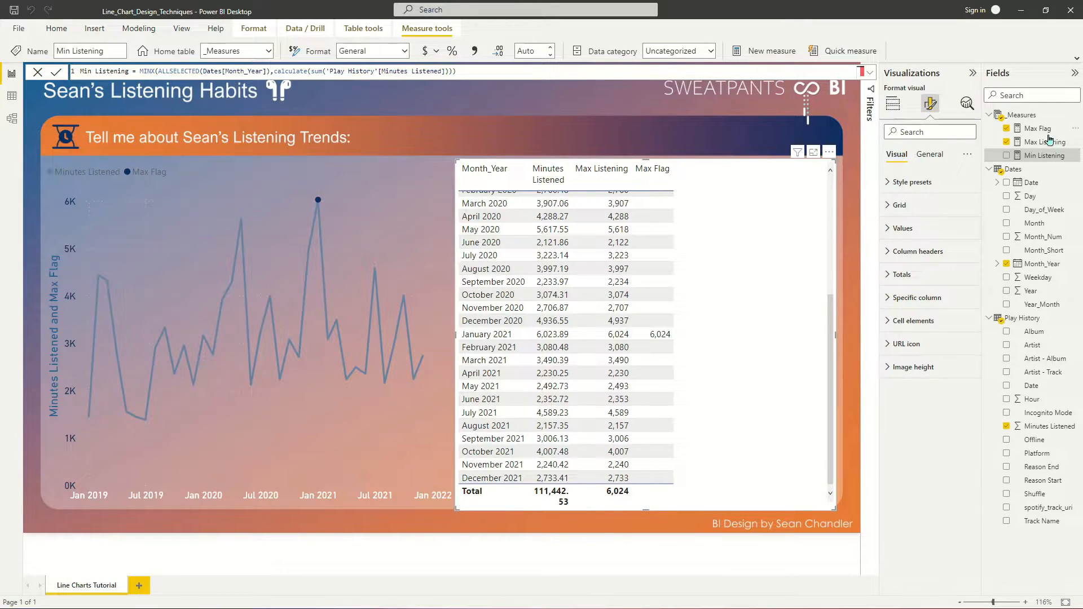
- Add Min Listening to the table visual and sort the table by Minutes Listened in ascending order
left_click_drag(1043, 155, 735, 222)
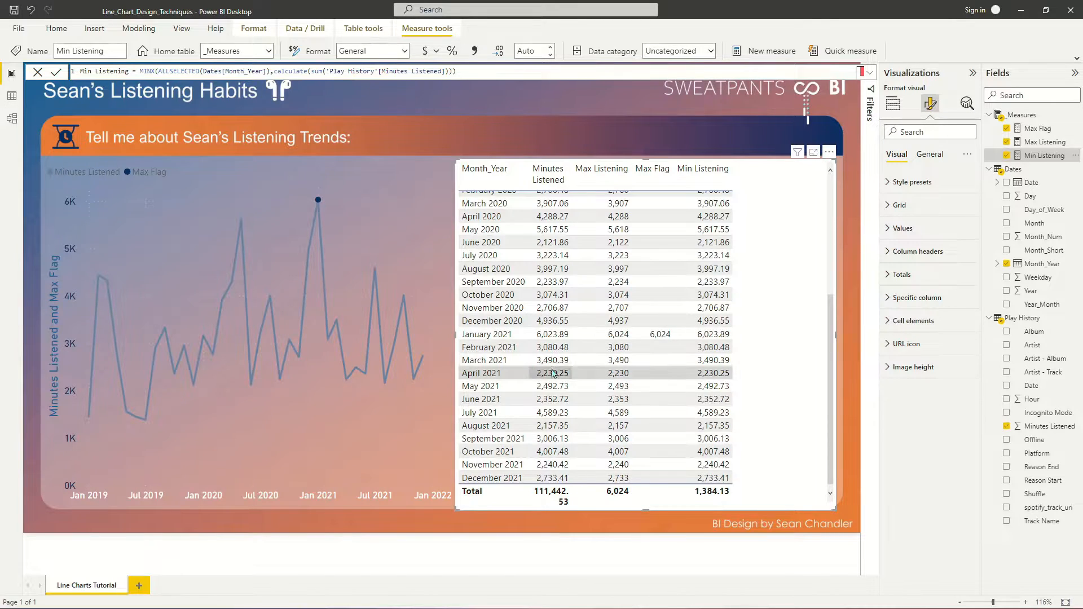
scroll(620, 339, "up", 5)
left_click(553, 180)
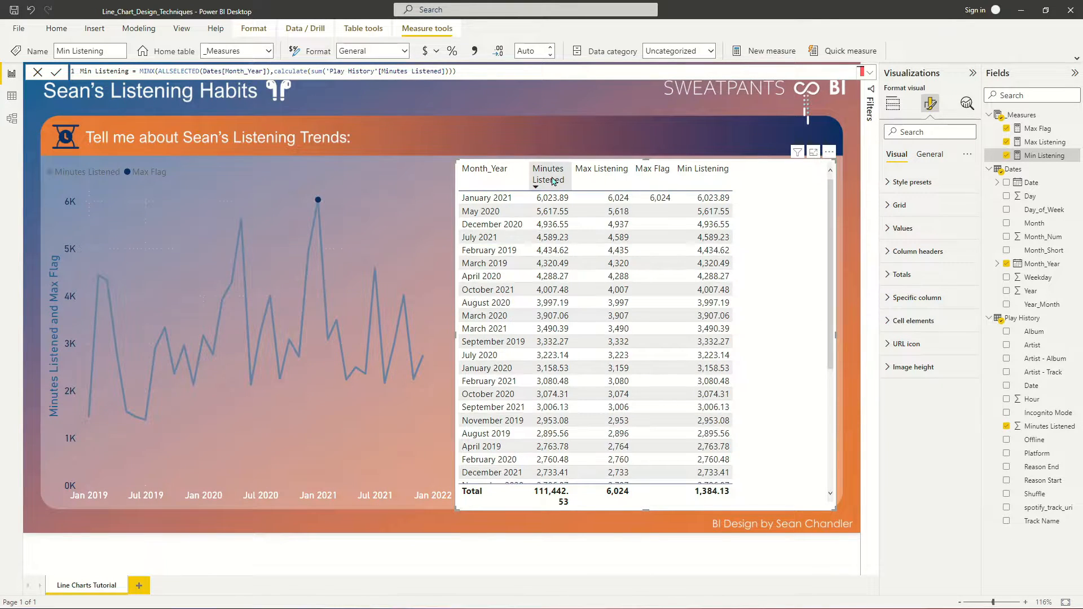
left_click(553, 180)
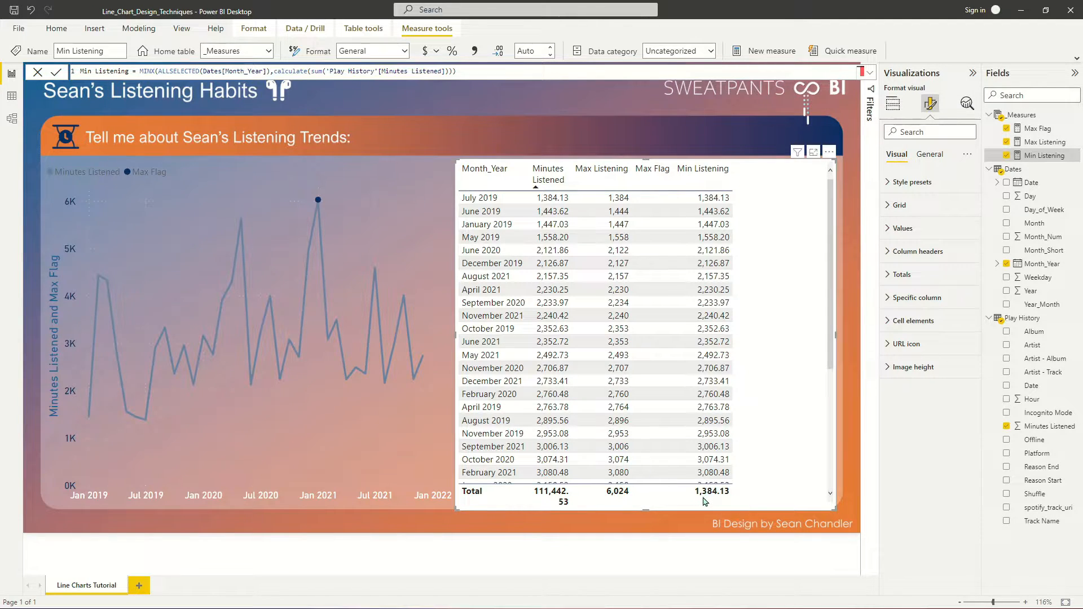
- Create a Min Flag measure from a copy of the Max Flag formula, comparing against [Min Listening] instead of [Max Listening]
left_click(1036, 132)
triple_click(404, 71)
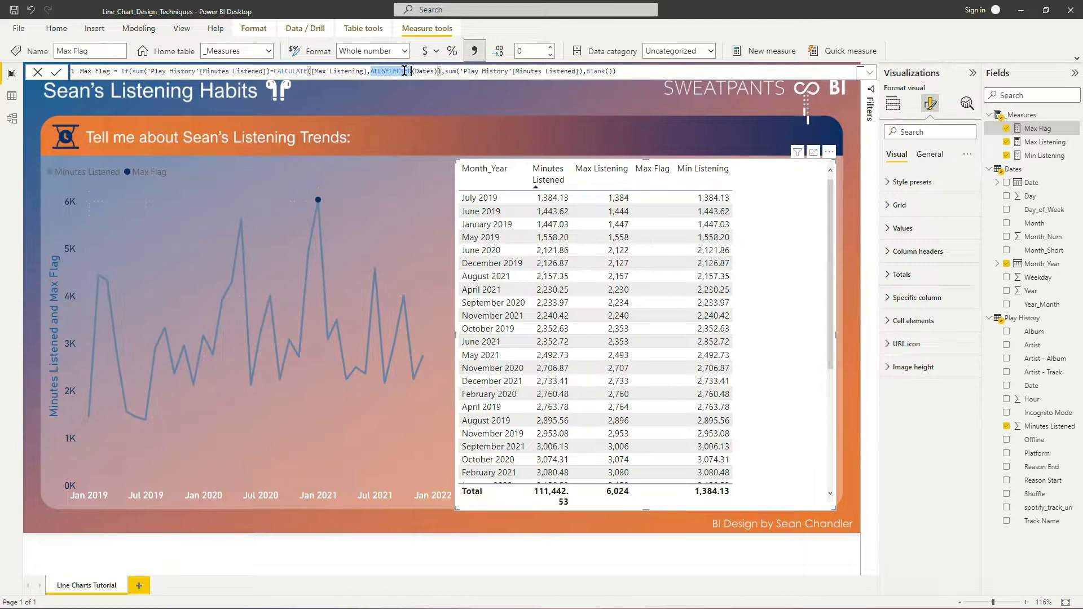
left_click(768, 50)
type("Max Flag = If(sum('Play History'[Minutes Listened])=CALCULATE([Max Listening],ALLSELECTED(Dates)),sum('Play History'[Minutes Listened]),Blank())")
double_click(85, 71)
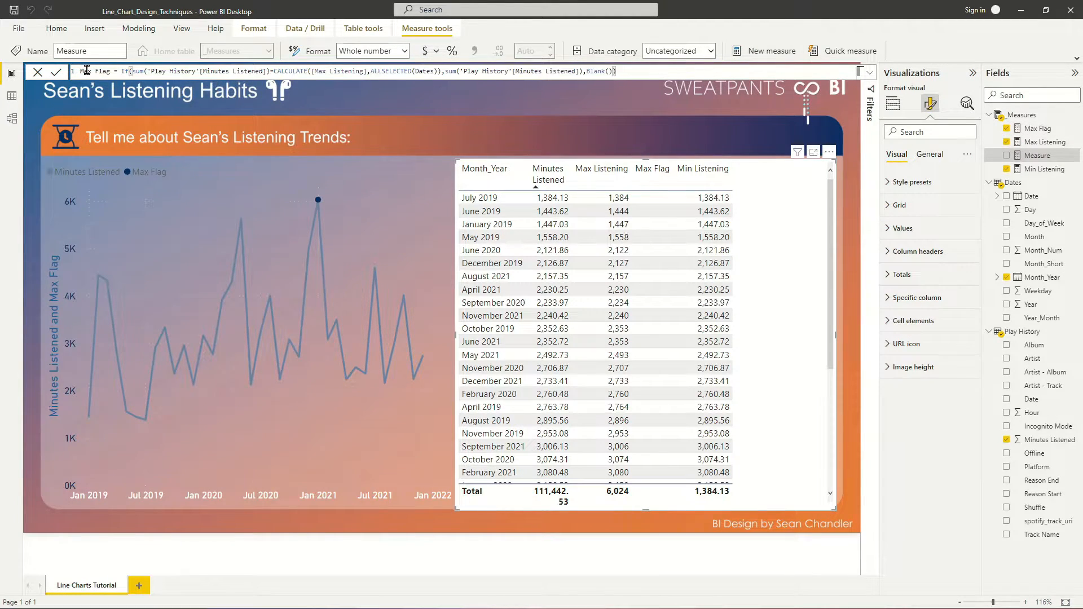
type("Min")
type("Min")
key("Return")
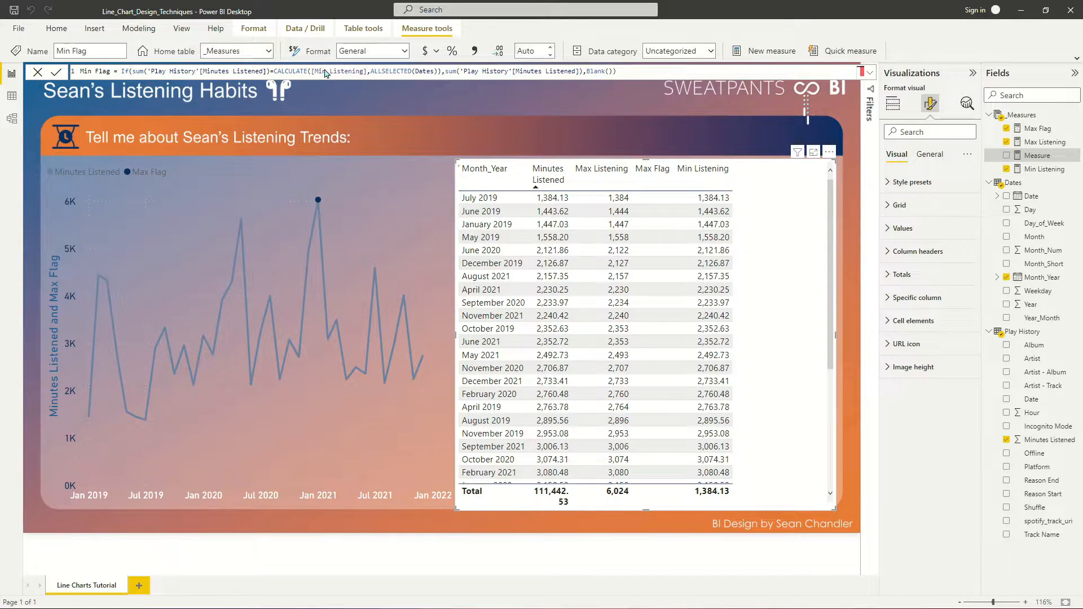
- Add Min Flag as a column in the table visual and as a series in the line chart
left_click_drag(1034, 160, 744, 197)
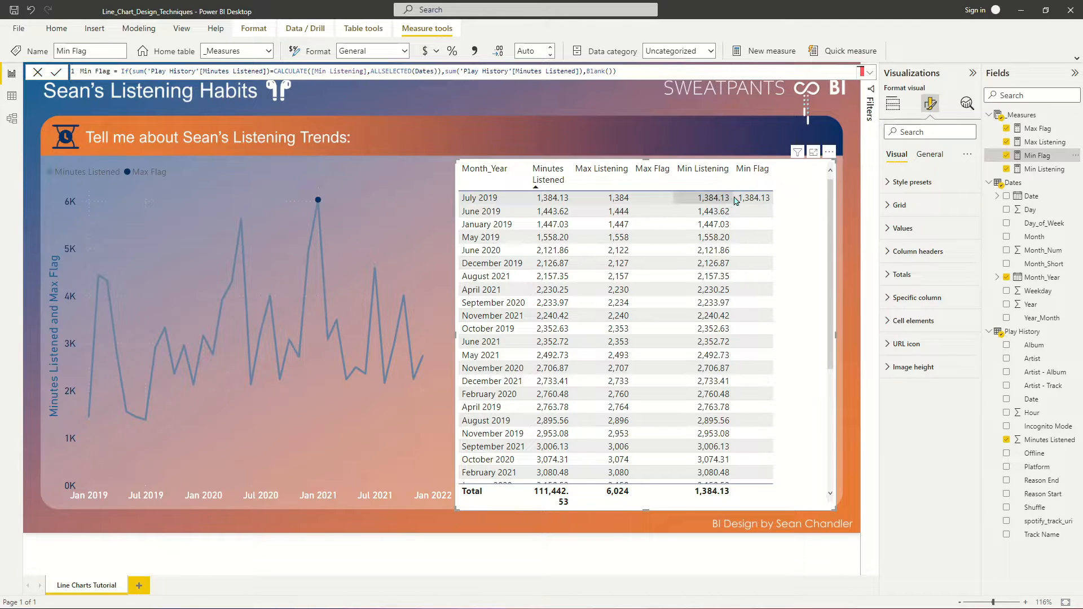
scroll(662, 395, "down", 5)
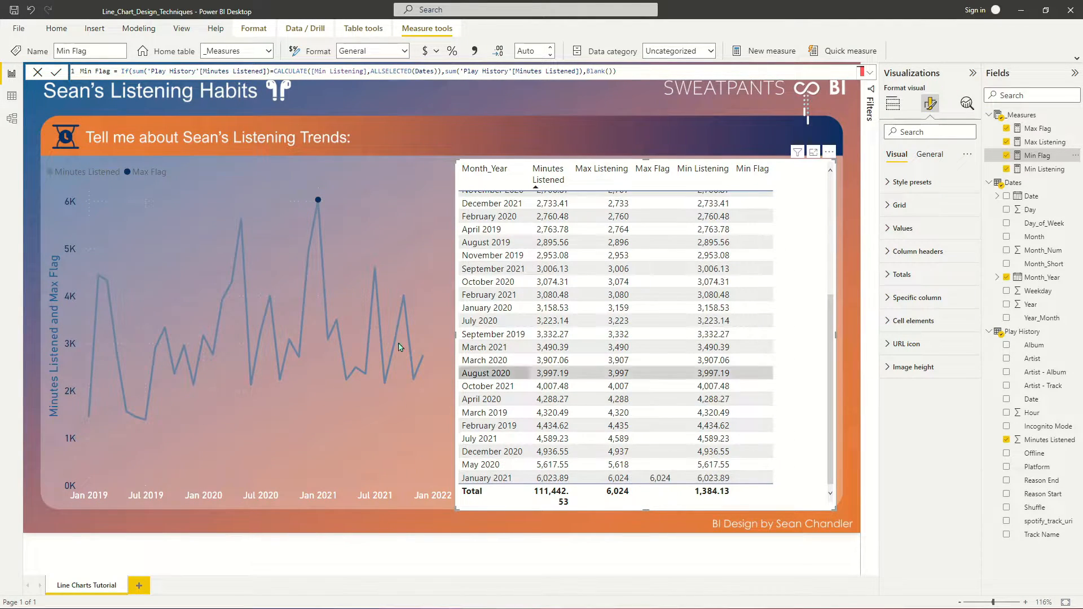
left_click(353, 166)
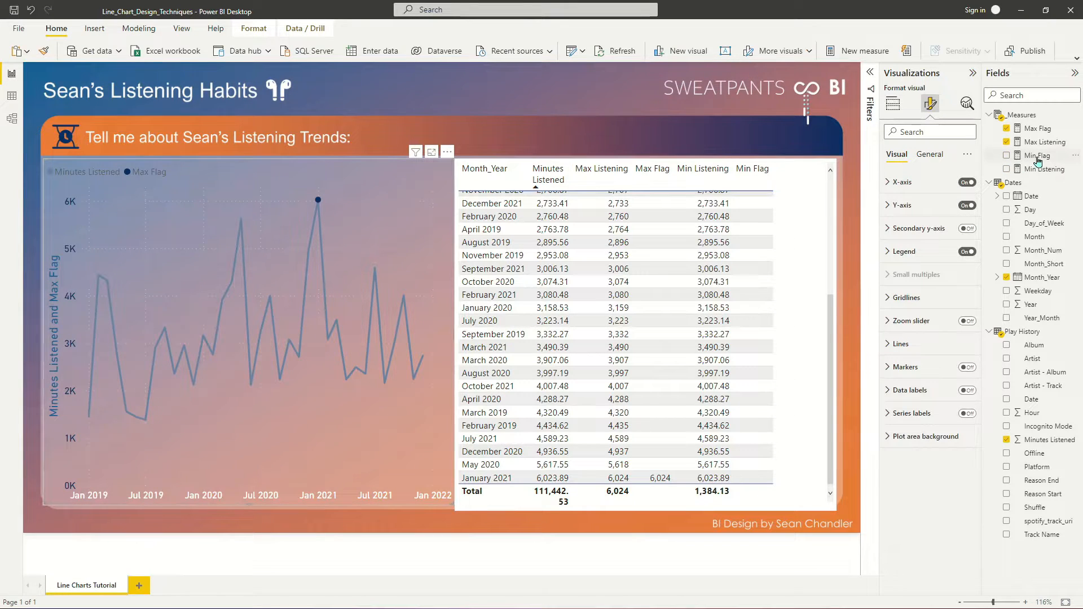
left_click_drag(1048, 160, 391, 203)
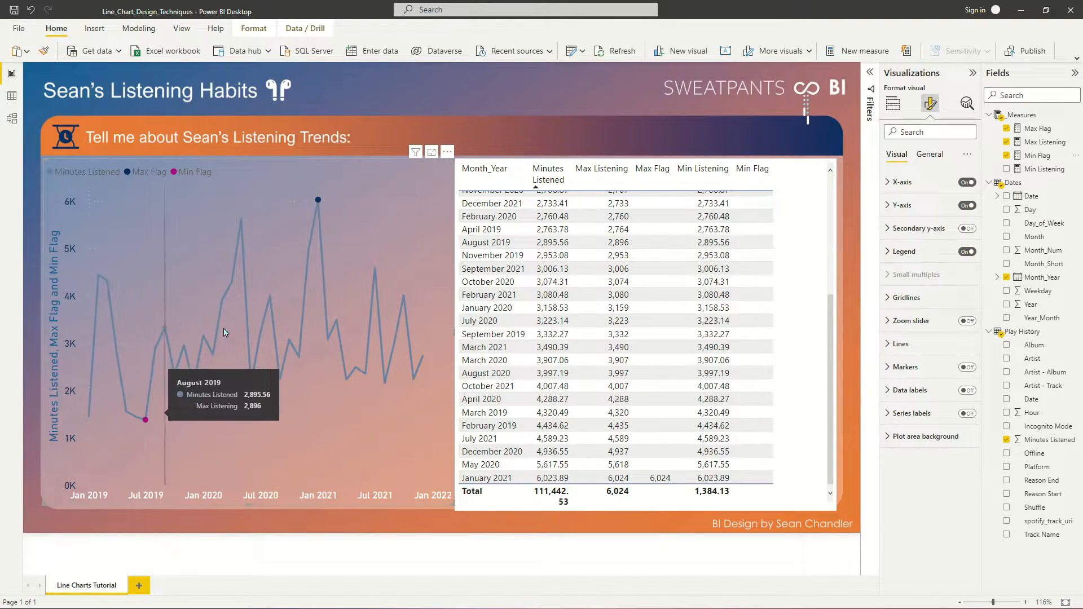
mouse_move(319, 202)
left_click(823, 214)
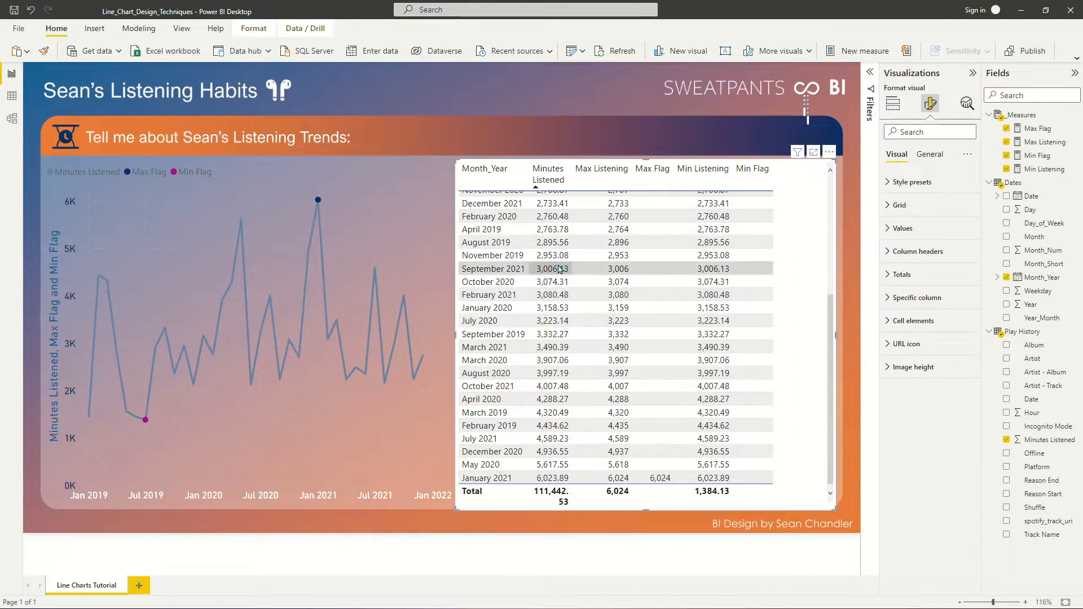
mouse_move(424, 360)
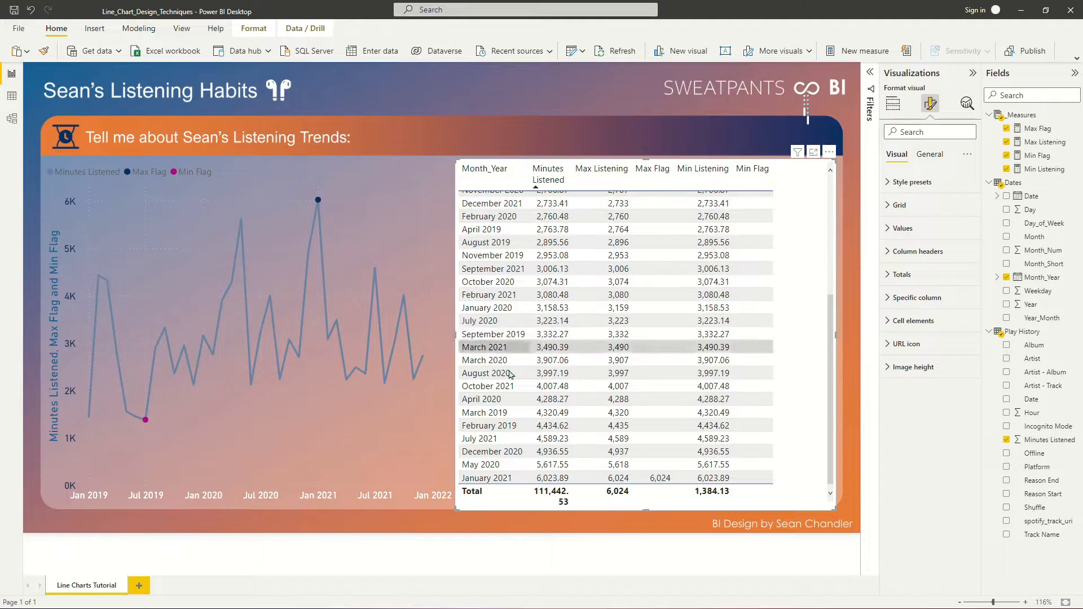
scroll(642, 283, "up", 5)
scroll(641, 284, "down", 5)
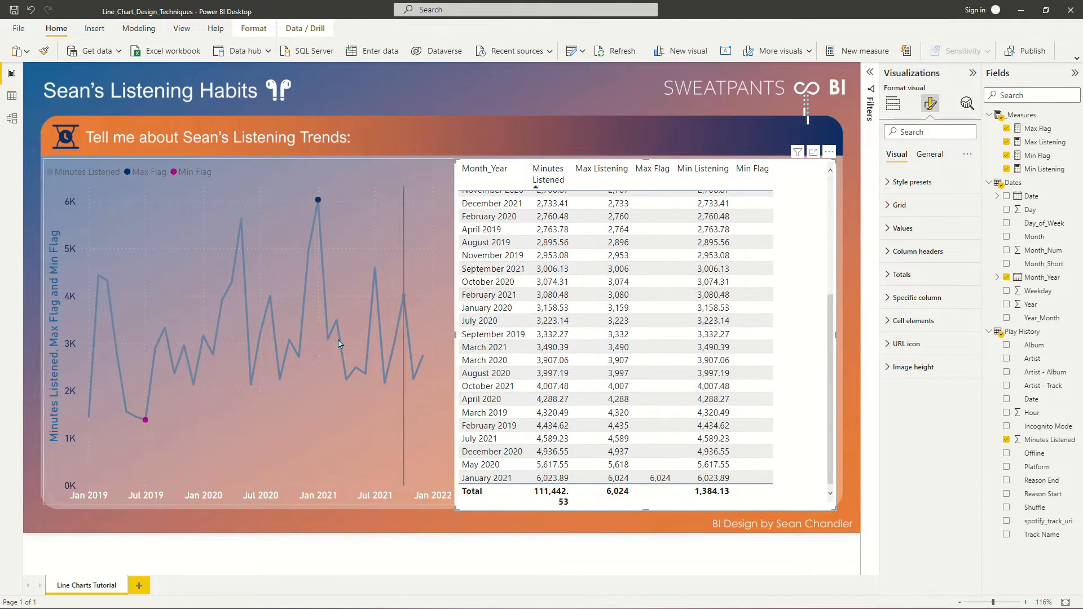
mouse_move(424, 362)
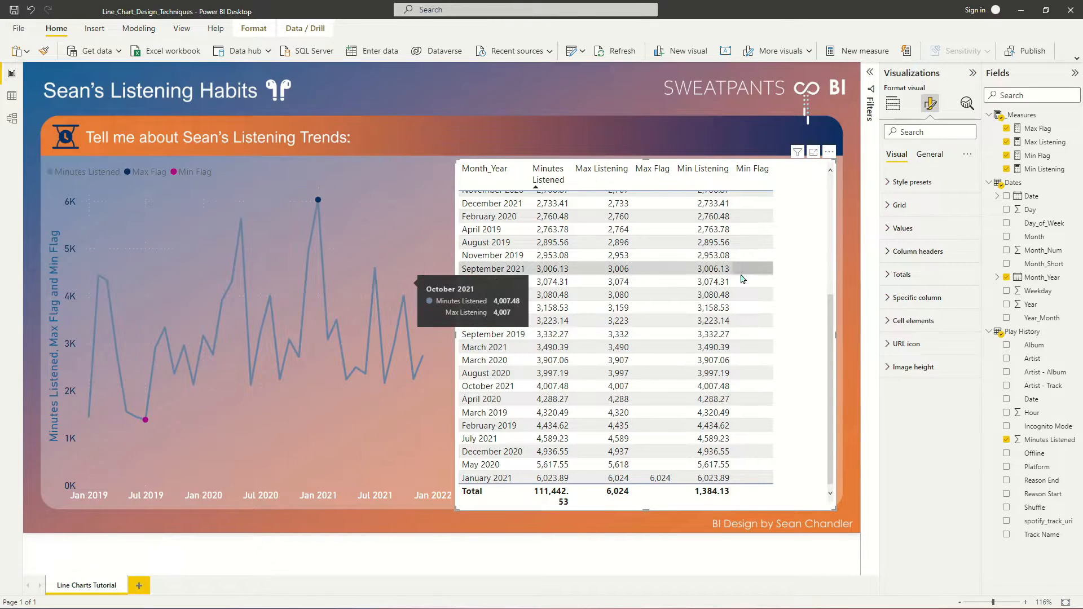
- Create the measure Max Date = CALCULATE(max(Dates[Date]),ALLSELECTED(Dates)) in the _Measures table
right_click(1042, 148)
left_click(993, 165)
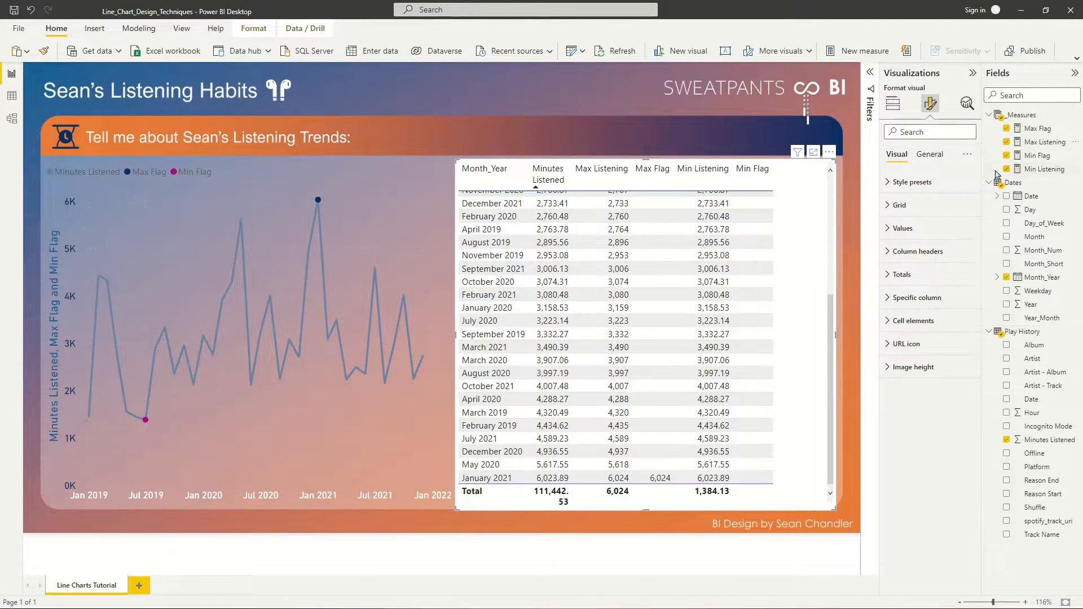
type("Max Date =")
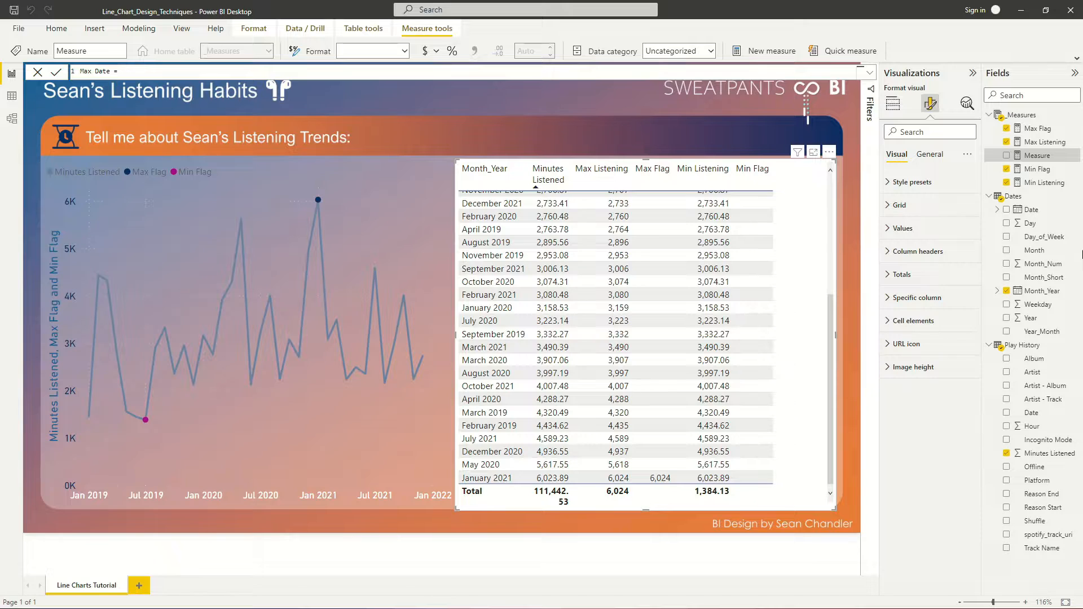
type("CALCULATE(")
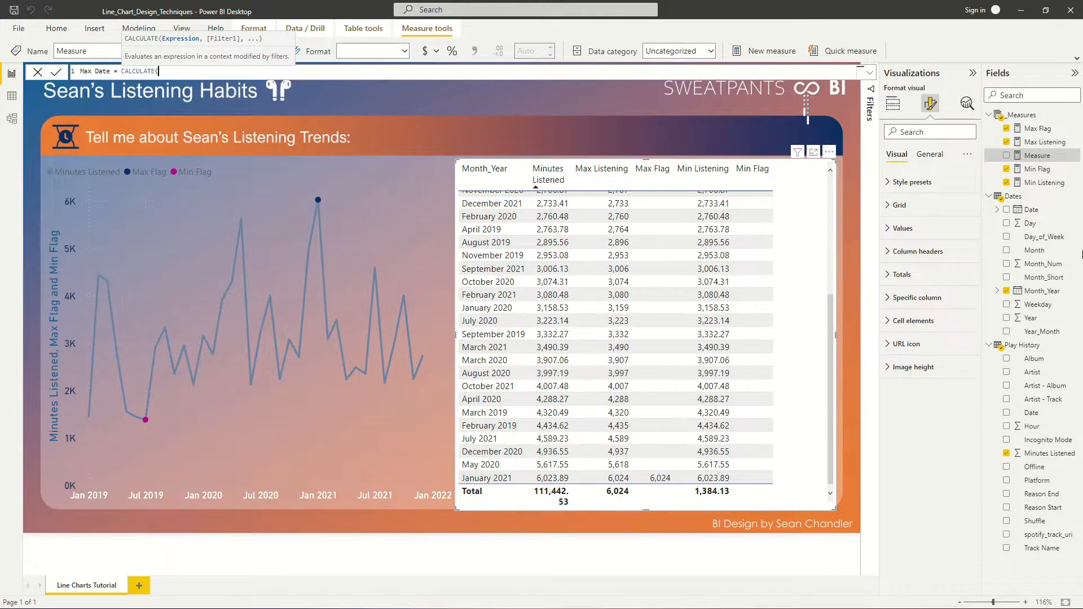
type("max(date")
key("Down")
key("Down")
key("Down")
key("Down")
key("Tab")
type("),ALLSELECTED(Date")
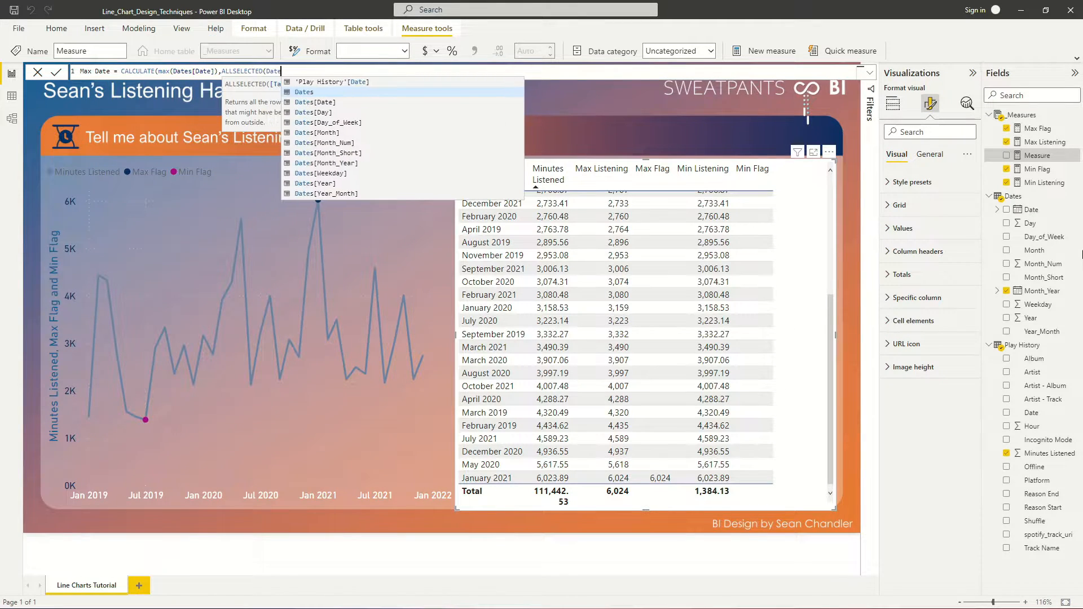
type("s")
type("))")
key("Return")
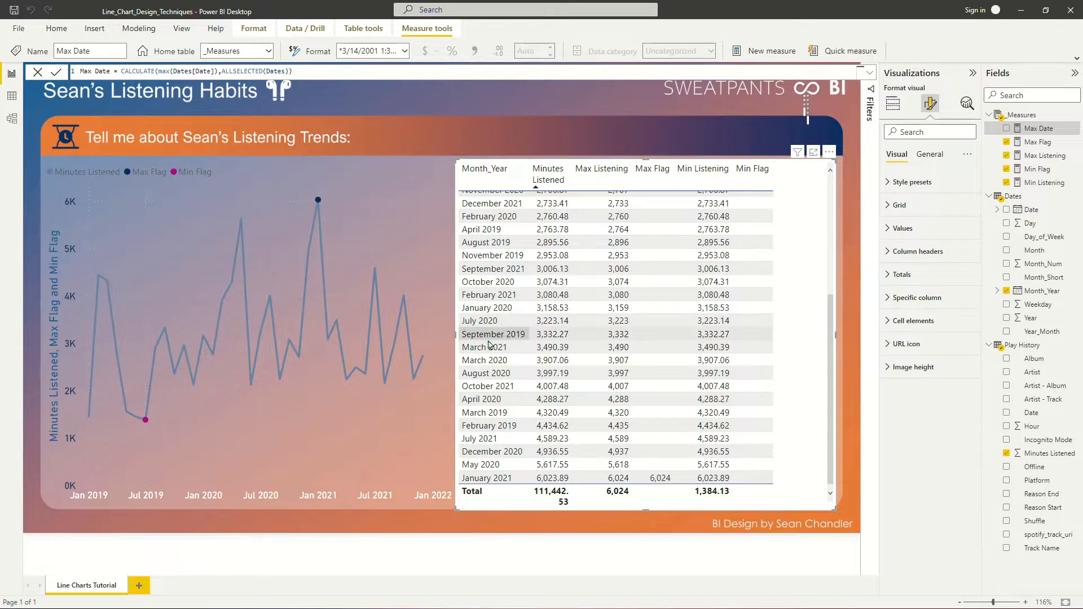
- Add Max Date to the table visual and remove the Minutes Listened, Max Listening, Max Flag, Min Listening and Min Flag columns
mouse_move(421, 361)
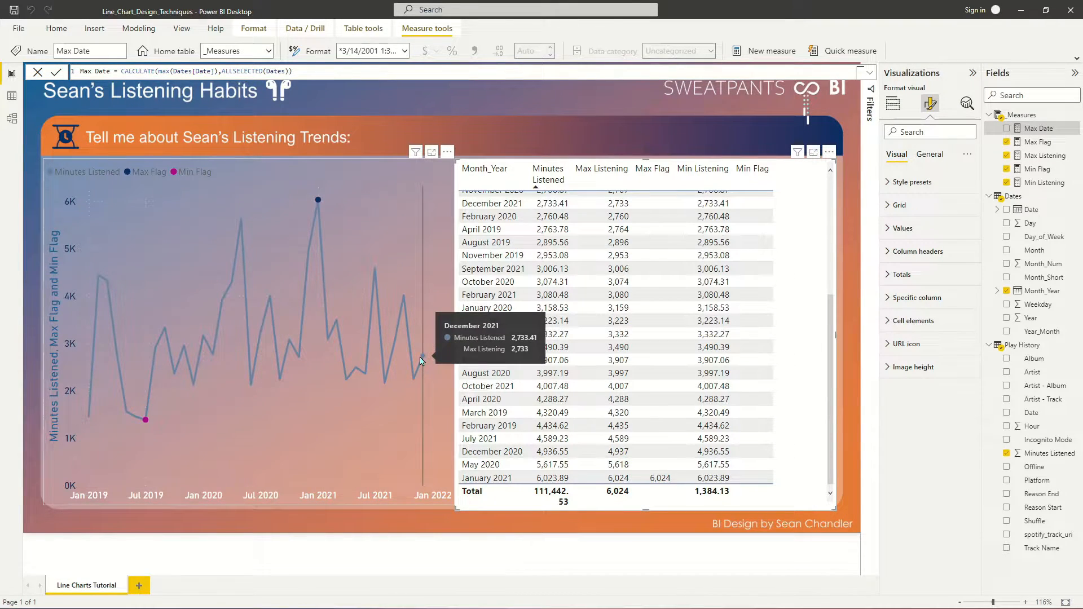
left_click_drag(1038, 129, 799, 374)
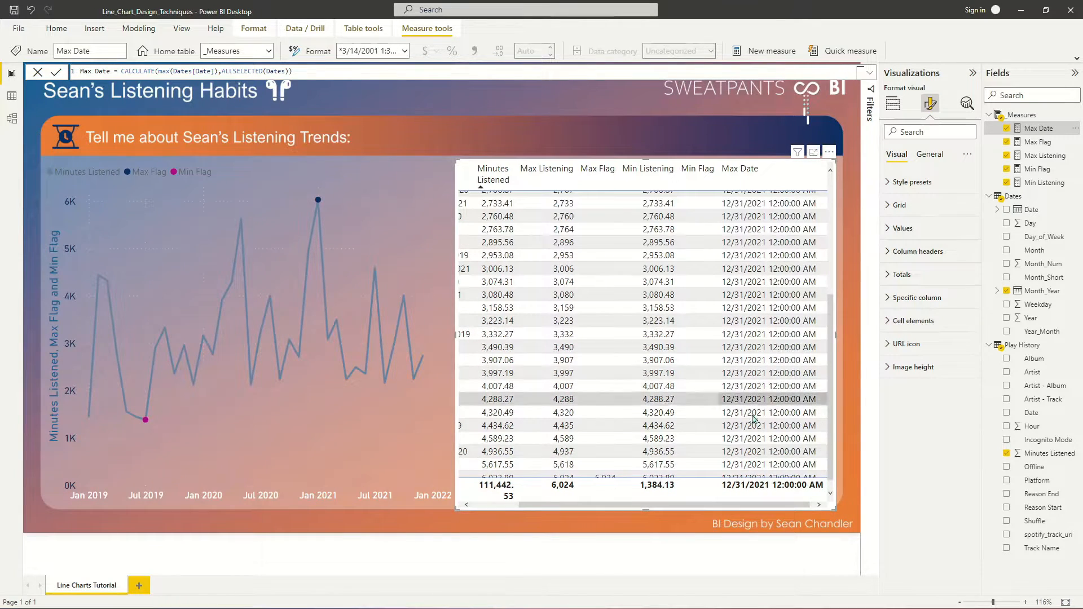
scroll(757, 415, "up", 5)
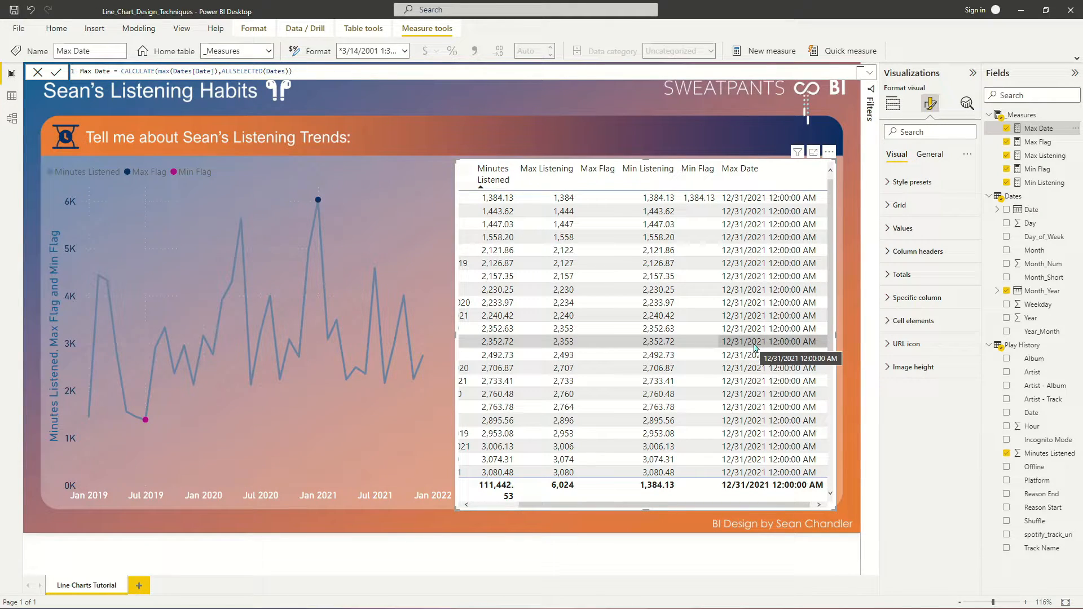
left_click(893, 104)
left_click(970, 279)
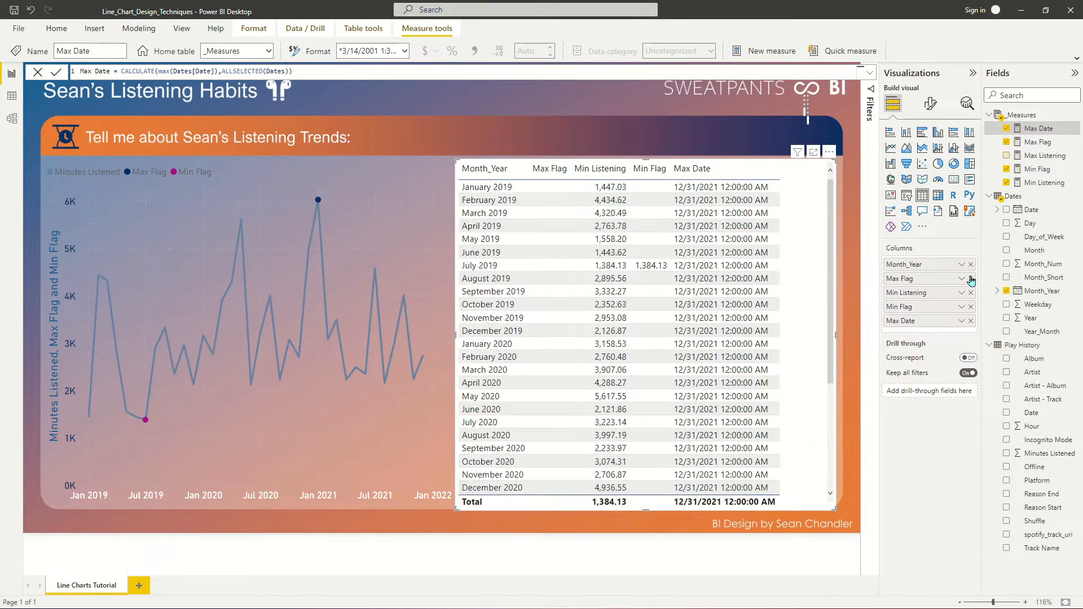
left_click(971, 278)
left_click(971, 279)
left_click(971, 279)
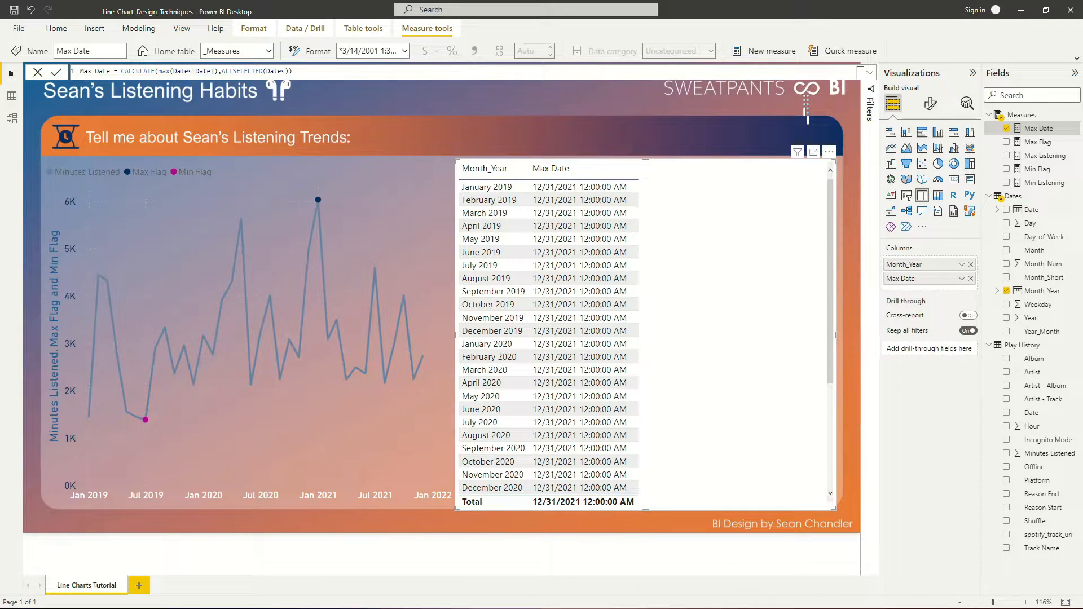
- Start a new measure in the _Measures table with the formula Max Month Flag = If(SELECTEDVALUE(Dates[Month_Year]),
right_click(1041, 143)
left_click(1023, 160)
type("Max Month Flag")
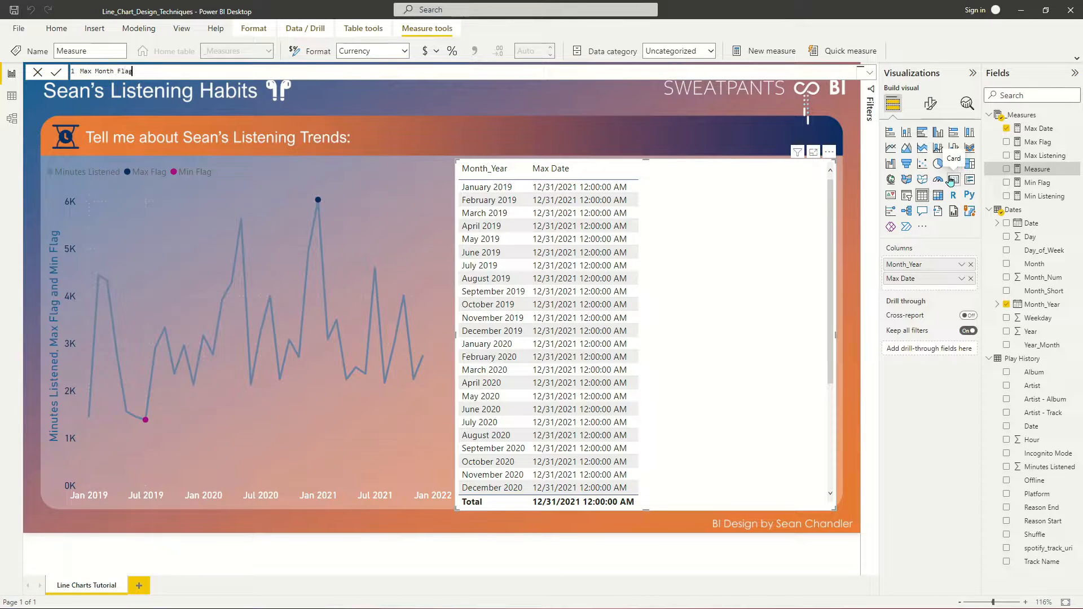
type(" = If(Selectedv")
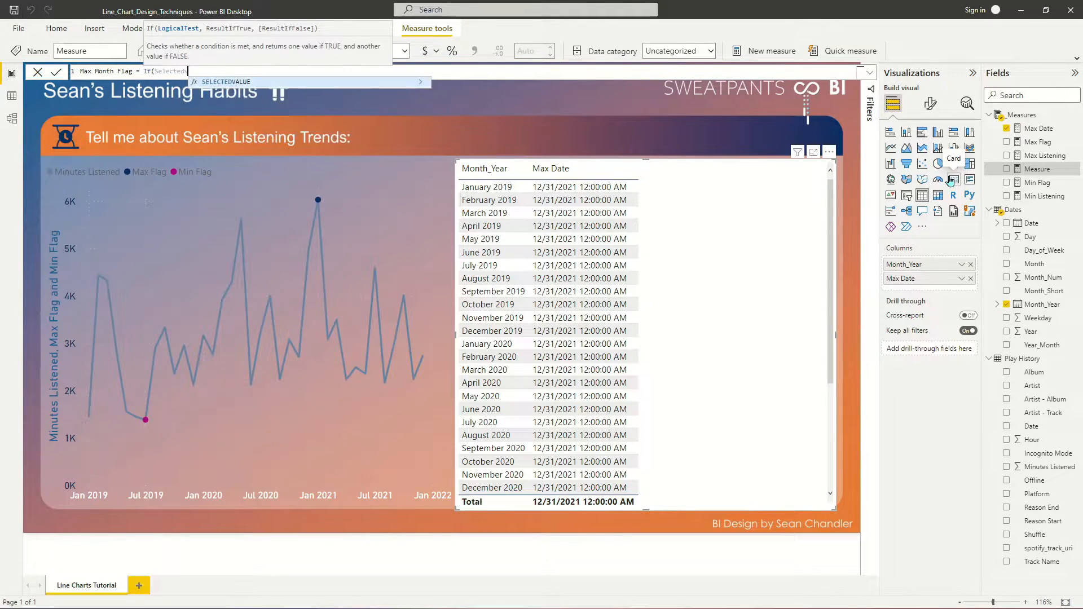
key("Tab")
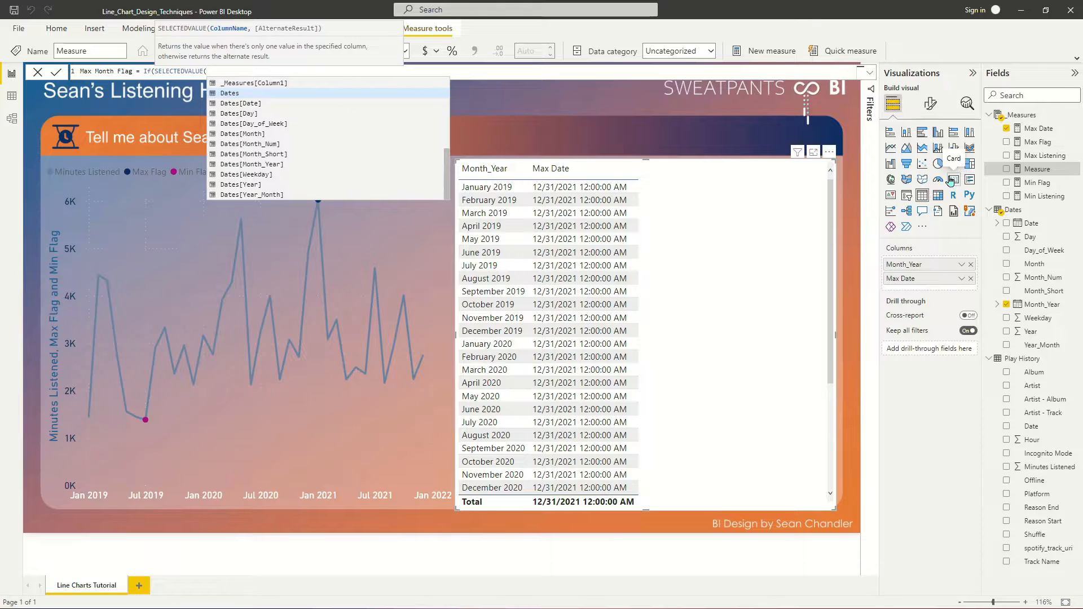
type("Dates[Month")
key("Down")
key("Down")
key("Down")
key("Tab")
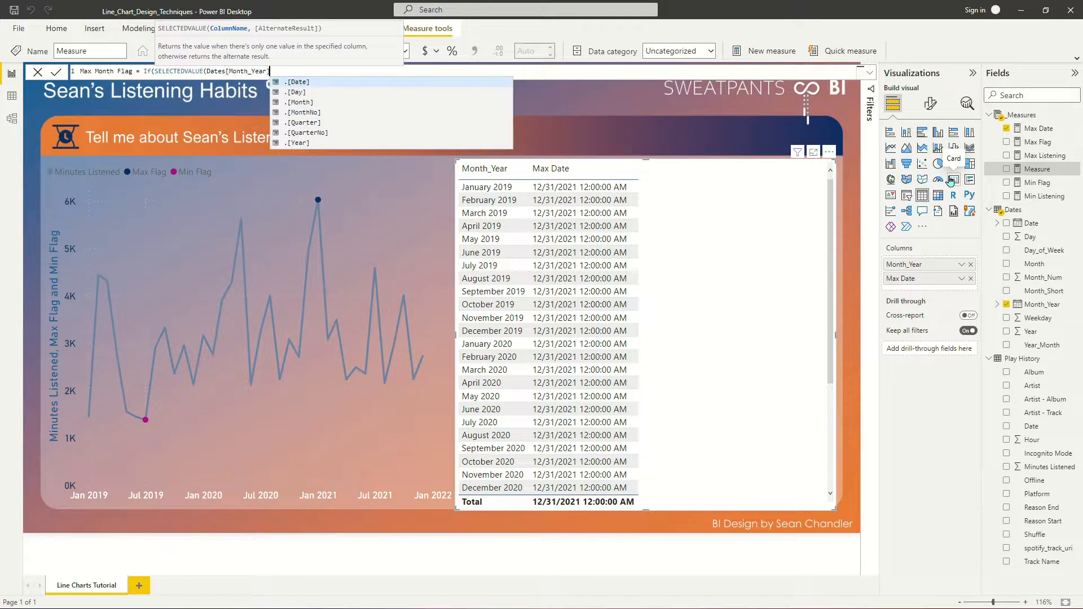
type("),")
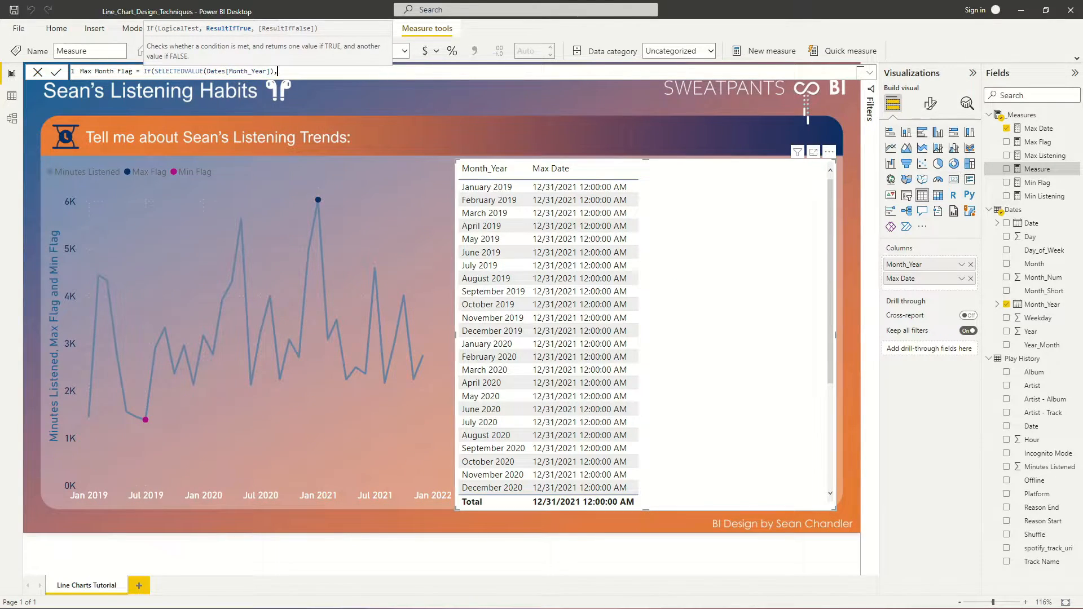
- Extend the Max Month Flag formula with LOOKUPVALUE(Dates[Month_Year],Dates[Date],[Max Date])
left_click(93, 434)
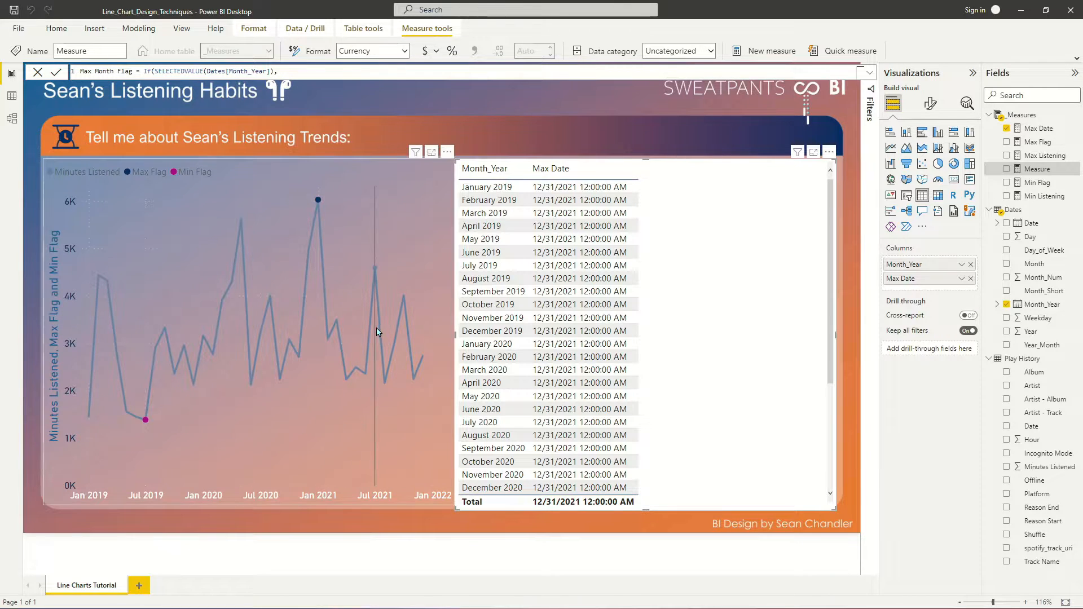
mouse_move(375, 356)
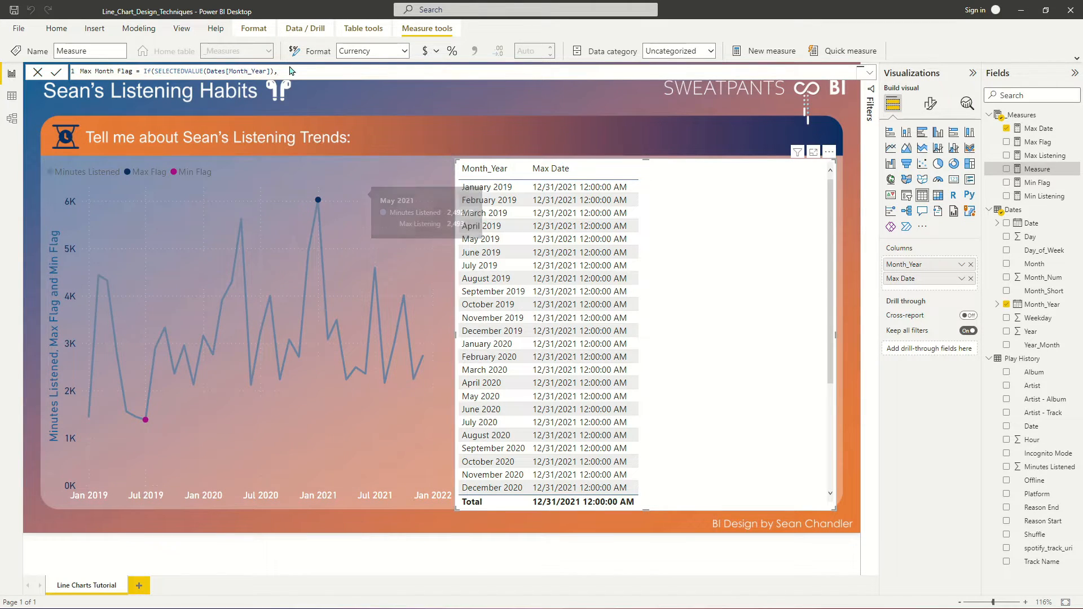
type("LOOKUPVALUE(")
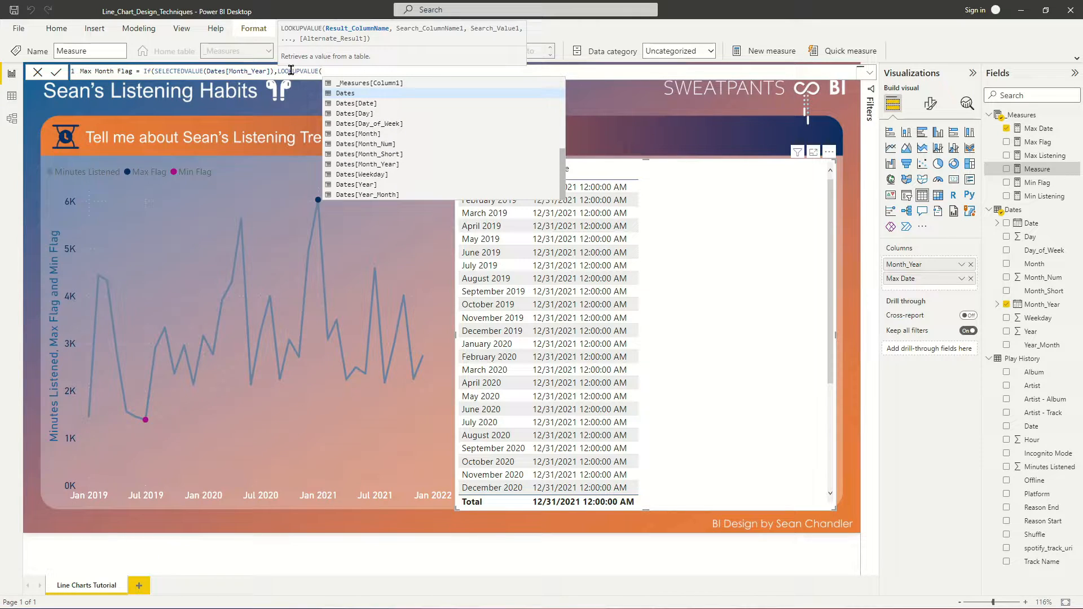
type("month")
key("Down")
key("Down")
key("Down")
key("Tab")
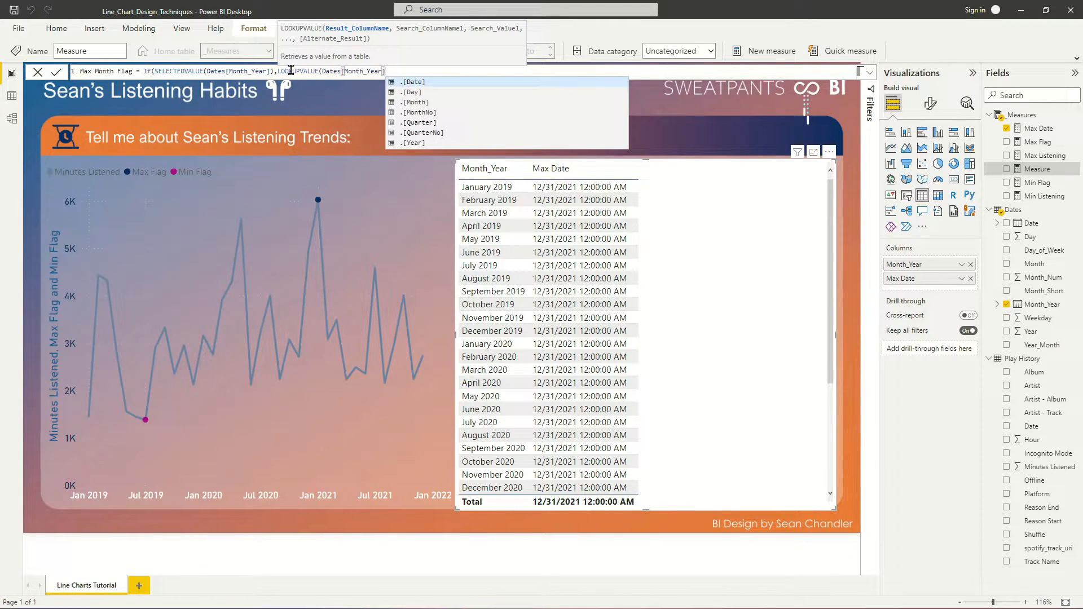
type(",")
key("Down")
key("Tab")
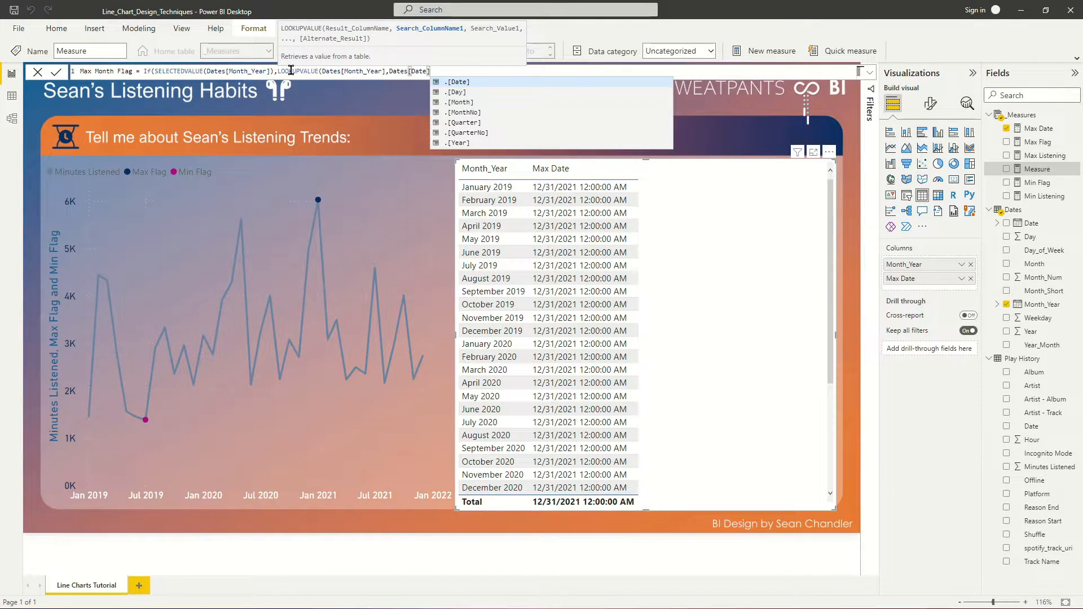
type(",max")
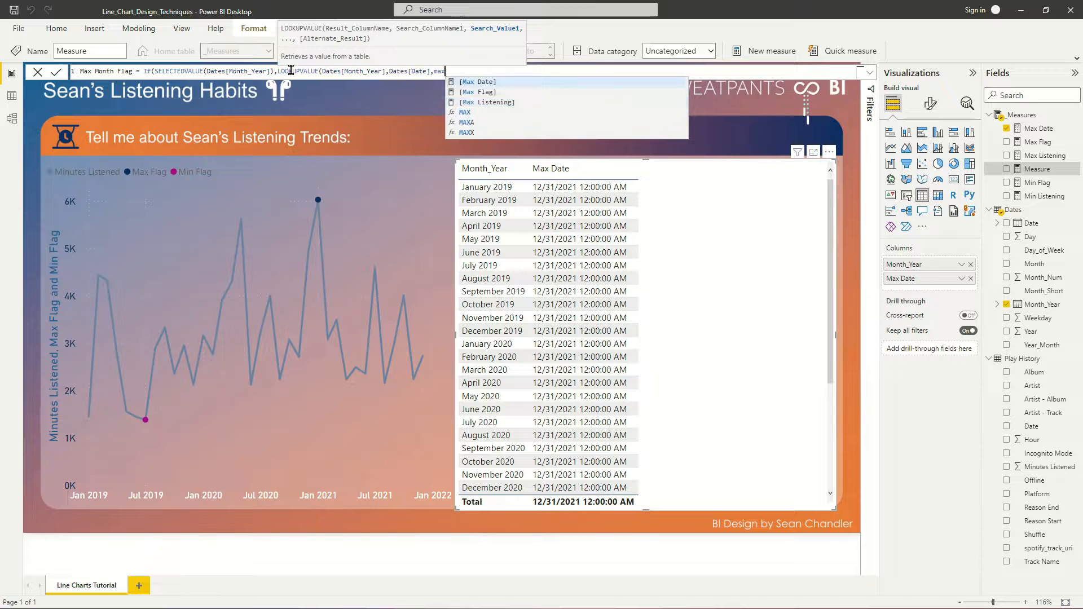
key("Tab")
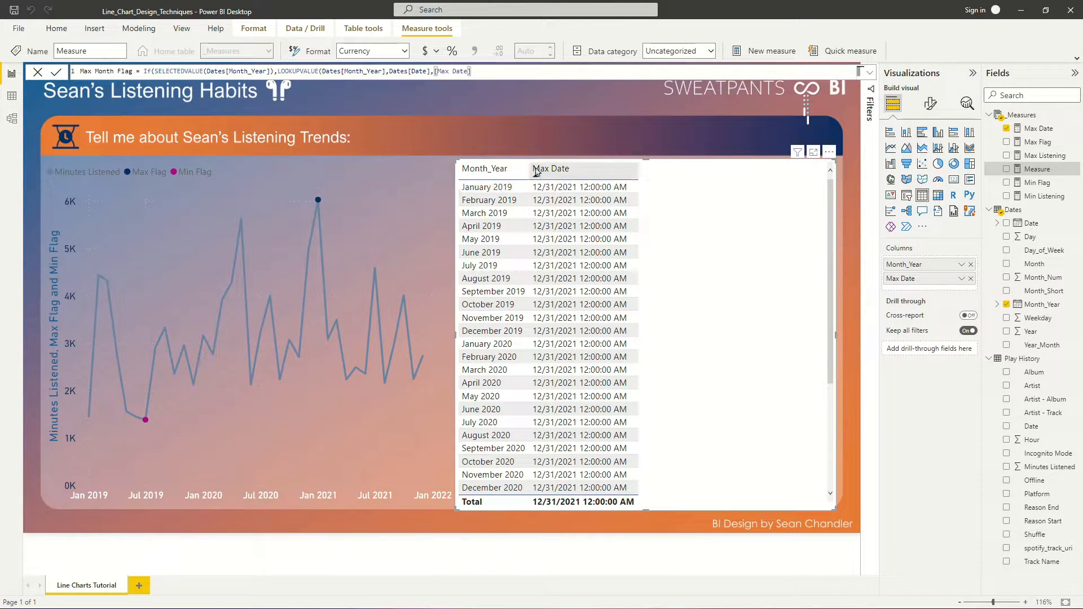
type(")")
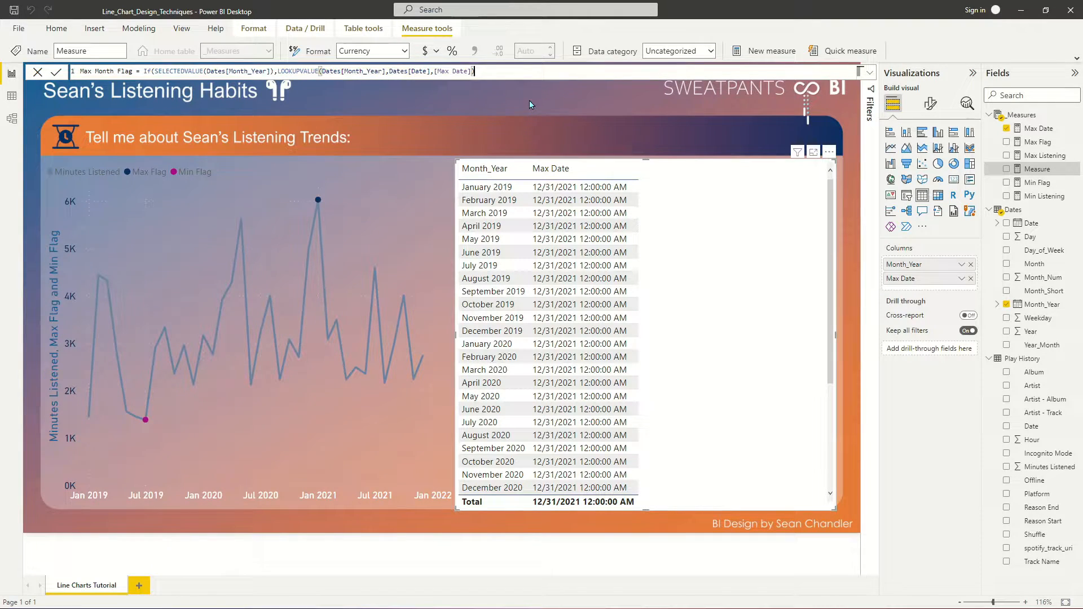
type(",1,0)")
- Compare SELECTEDVALUE to LOOKUPVALUE with an equals sign, return 1 if true and 0 otherwise, and commit the Max Month Flag measure
left_click(519, 73)
type(",")
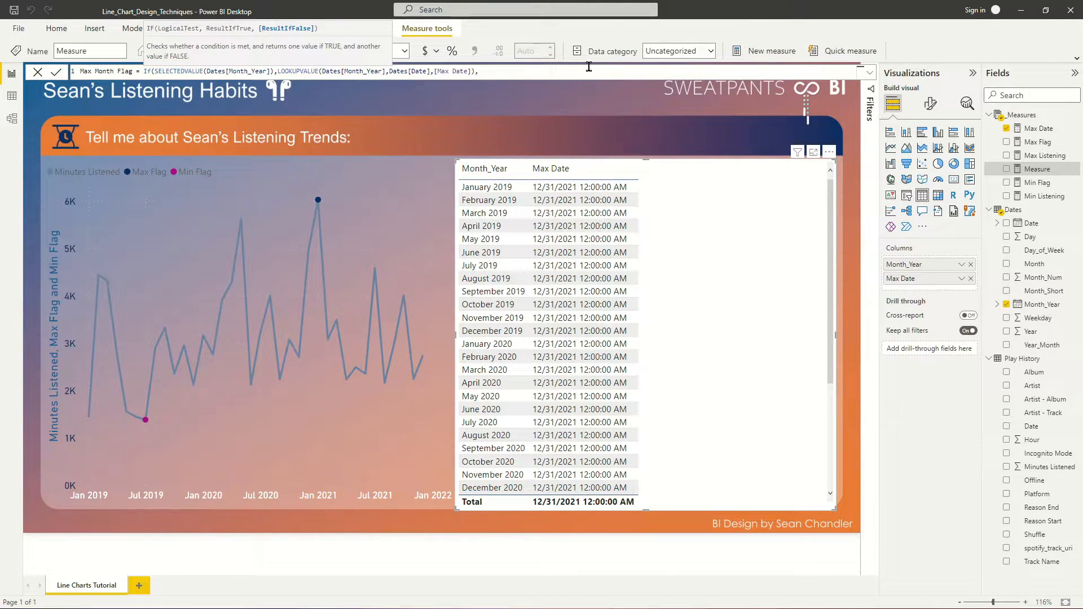
key("BackSpace")
key("Escape")
left_click(277, 71)
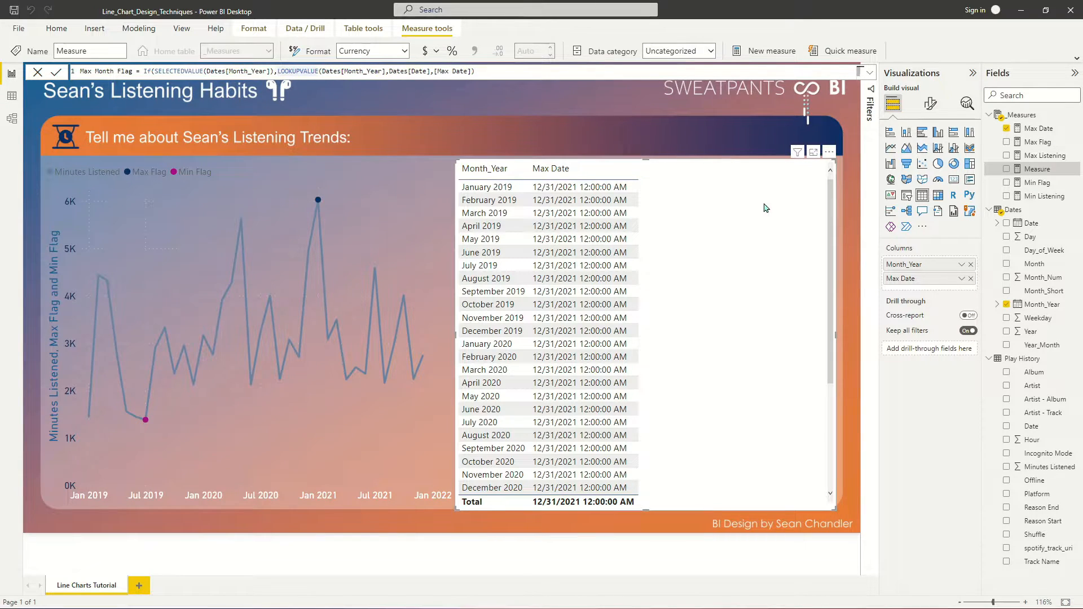
key("BackSpace")
type("=")
type(",1,")
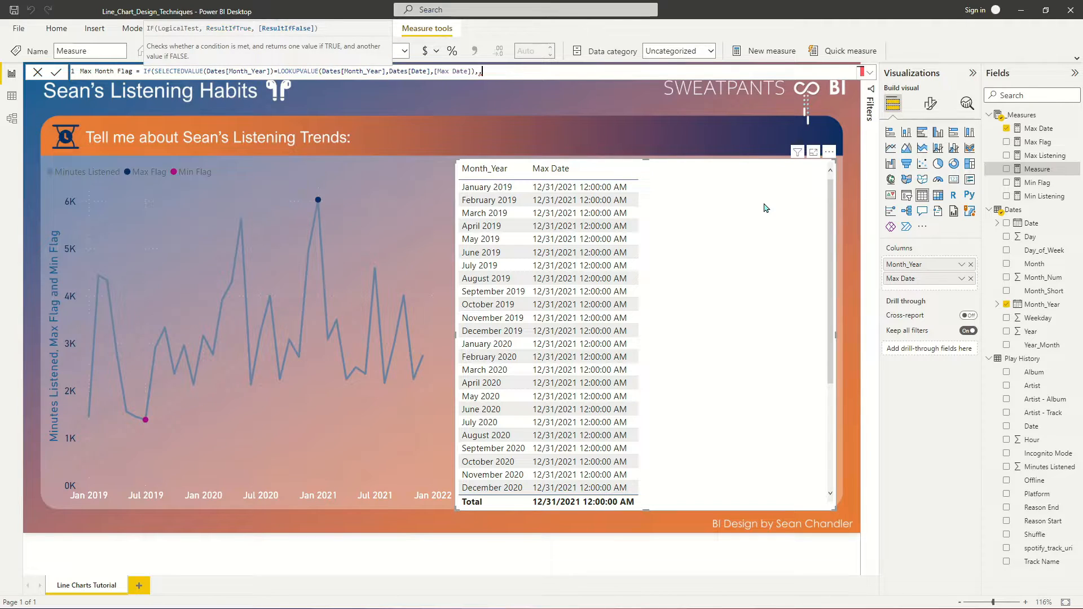
type("0)")
key("Return")
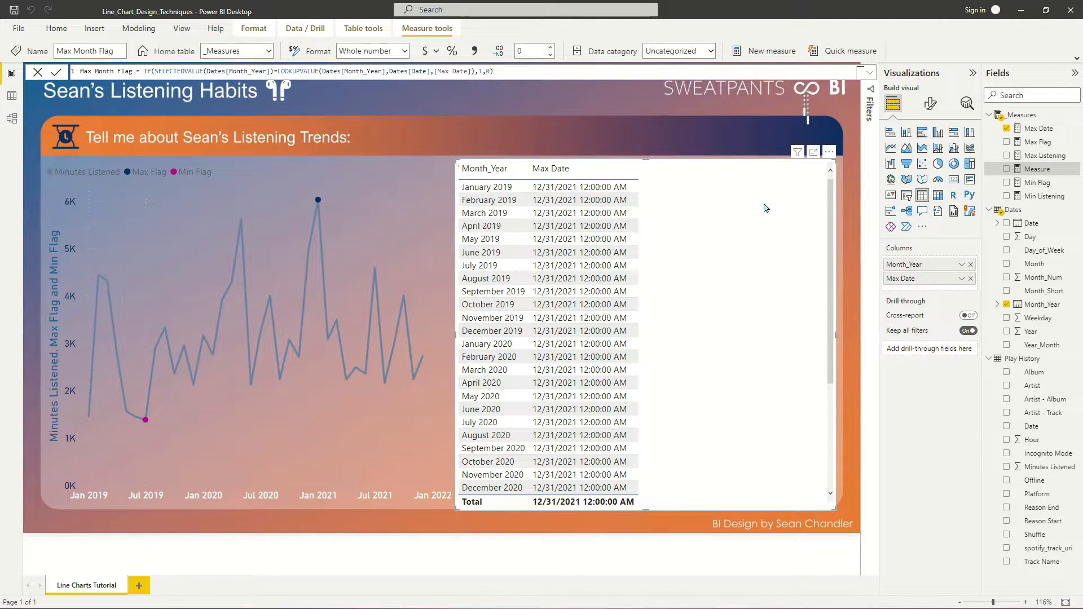
- Add Max Month Flag as a column in the table visual and check its values across the months
left_click_drag(1044, 169, 677, 214)
scroll(704, 249, "down", 4)
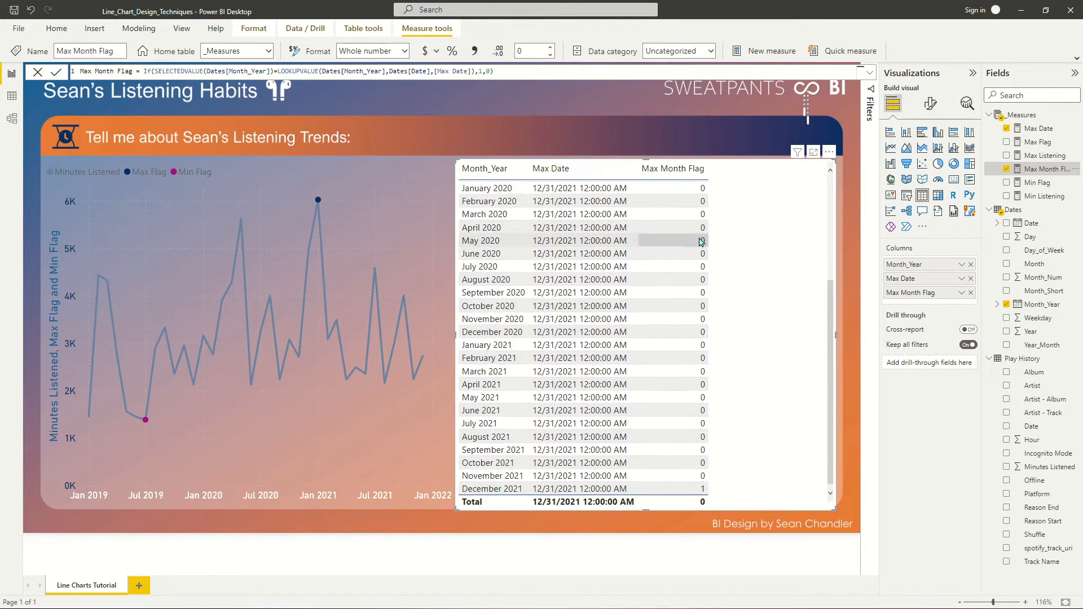
scroll(710, 213, "up", 4)
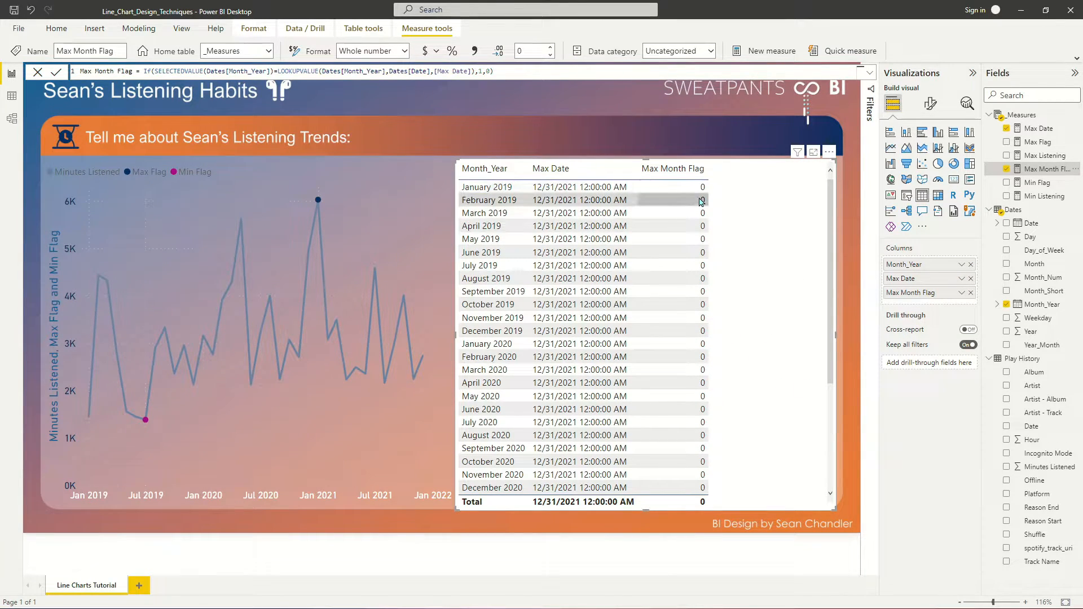
scroll(691, 237, "down", 4)
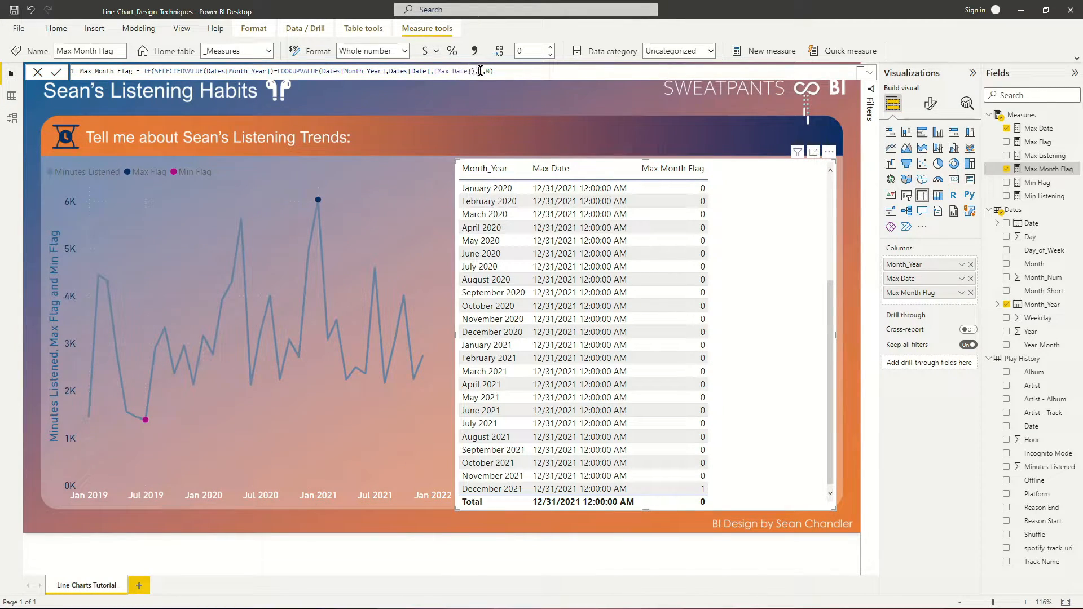
- Change the Max Month Flag results to sum('Play History'[Minutes Listened]) when true and Blank() when false
type("sum('Play History'[Minutes Listened]")
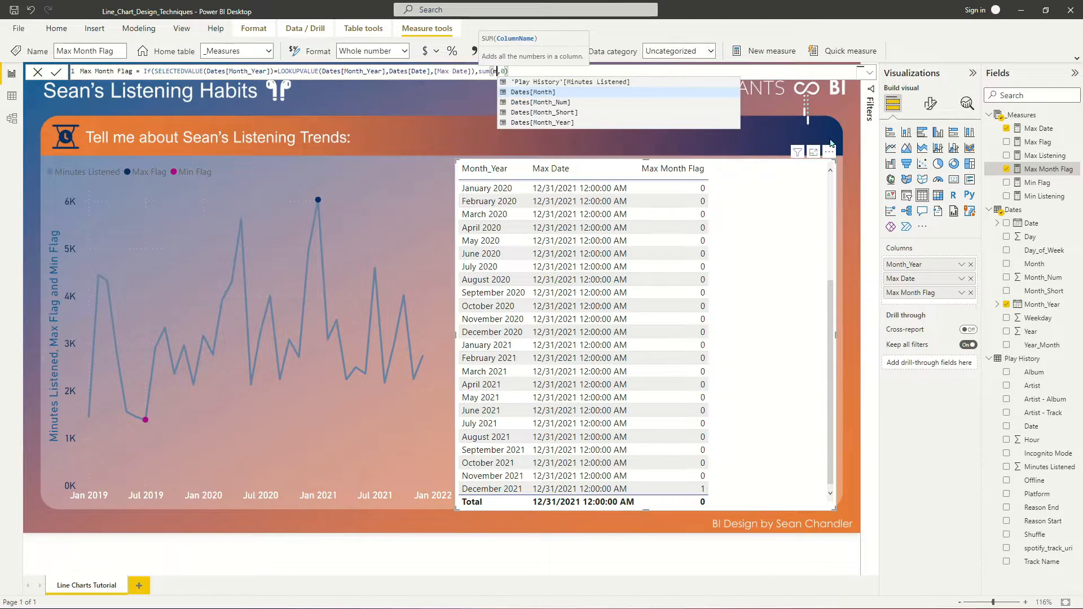
type(")")
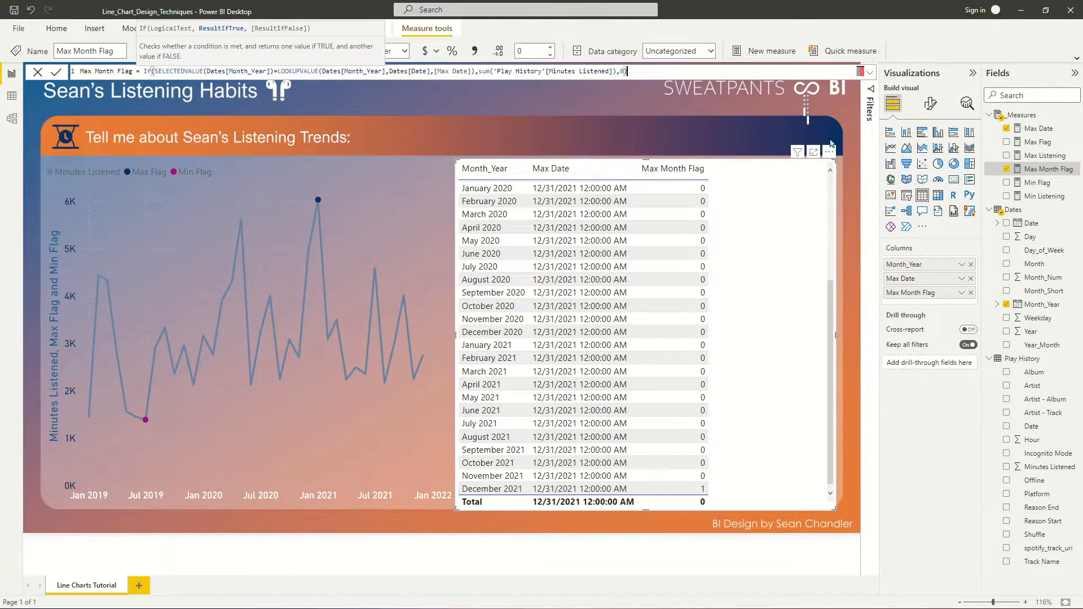
type(",Blank())")
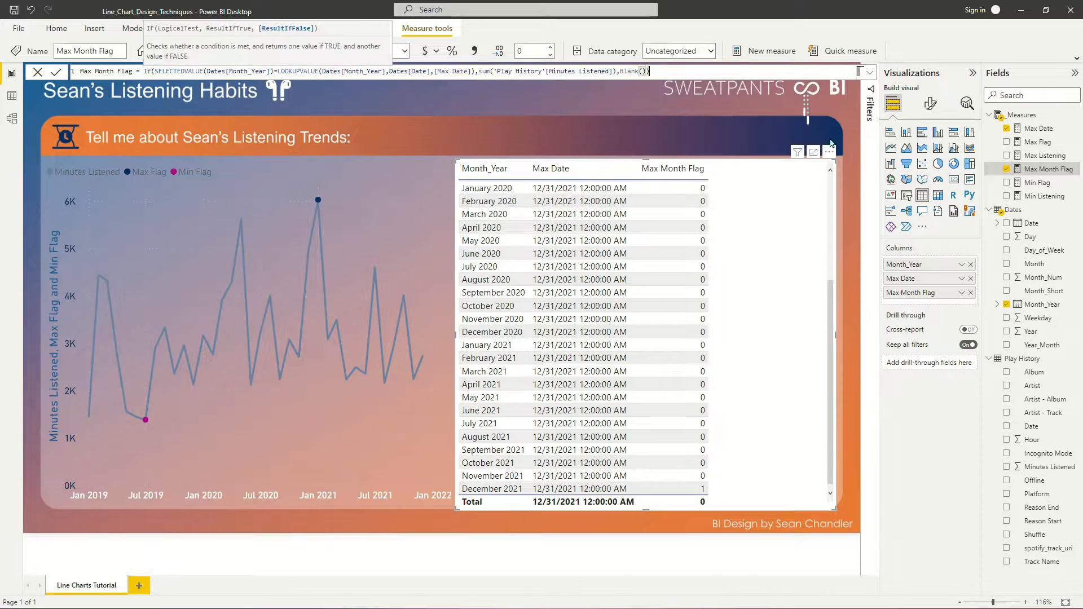
key("Return")
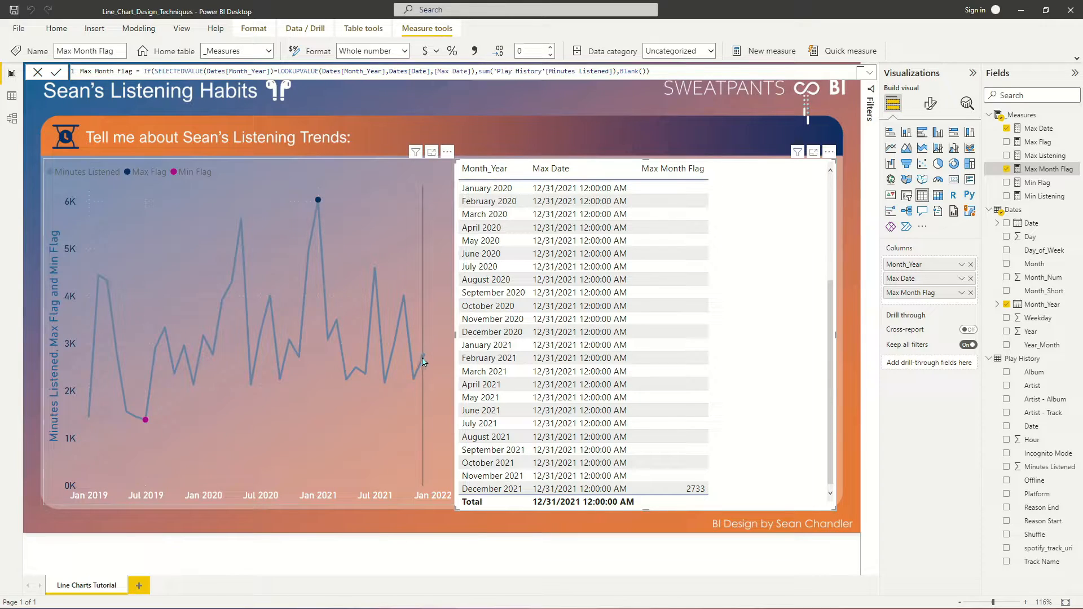
- Format Max Month Flag with a thousands separator and add it as a series in the line chart
mouse_move(424, 362)
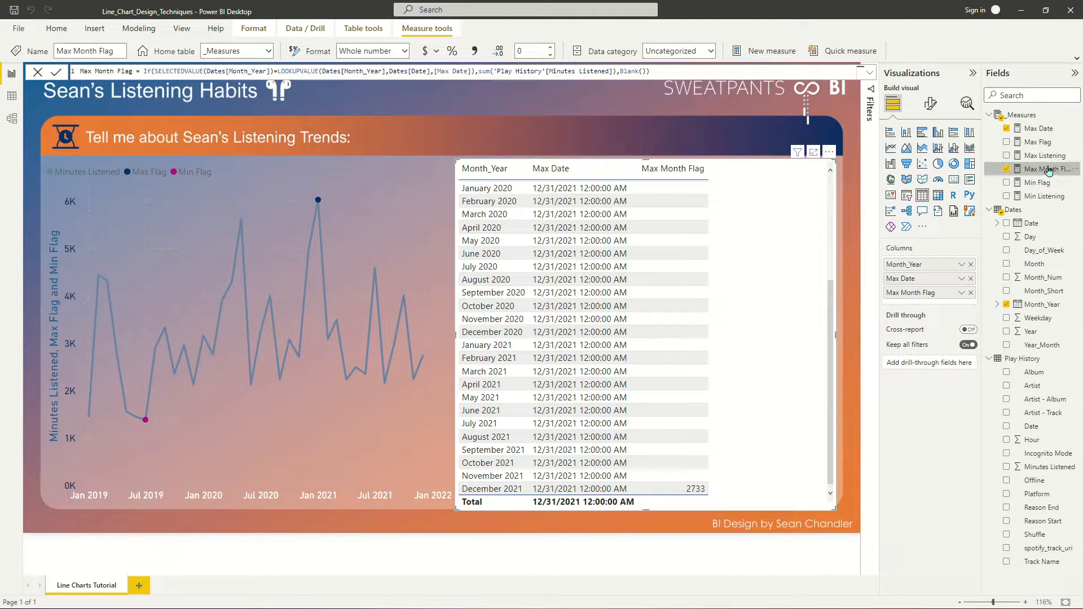
left_click(472, 50)
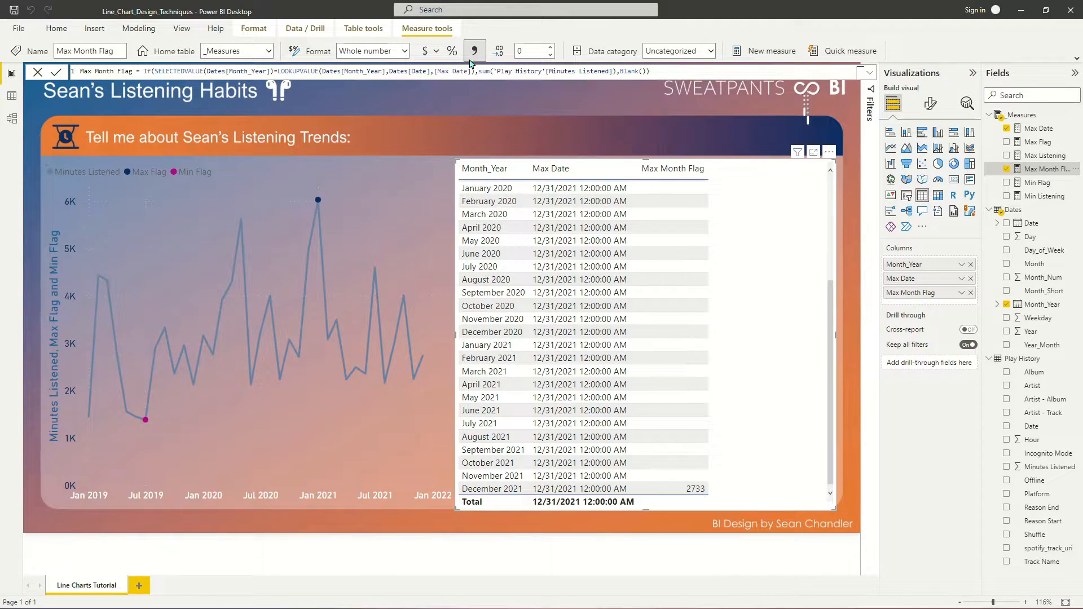
left_click_drag(1041, 169, 395, 237)
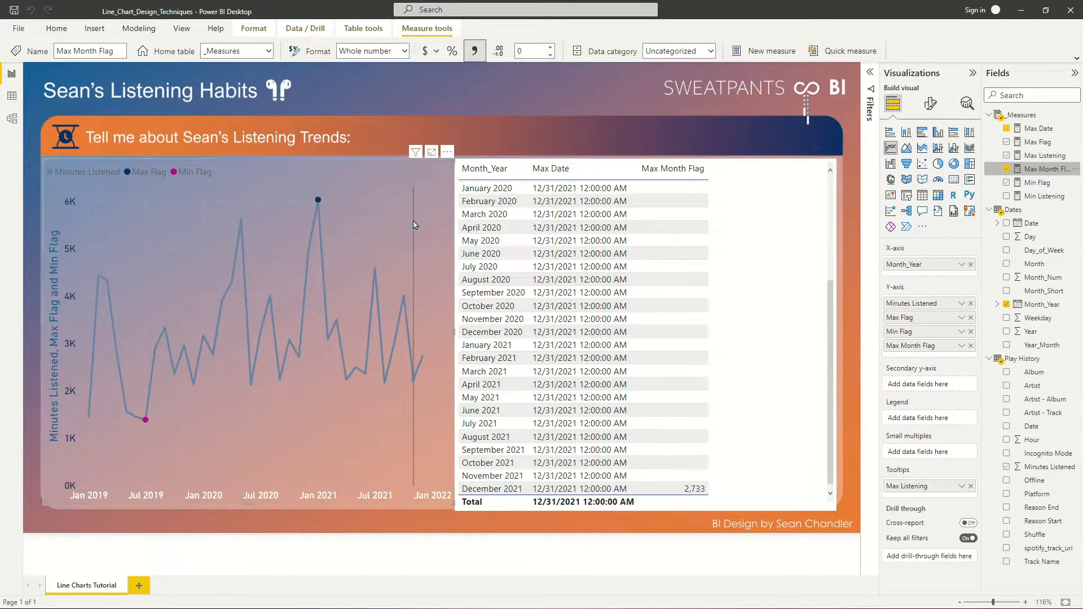
- Nudge the table visual slightly and remove its Max Month Flag and Max Date columns, keeping only Month_Year
left_click(798, 215)
left_click_drag(770, 255, 777, 250)
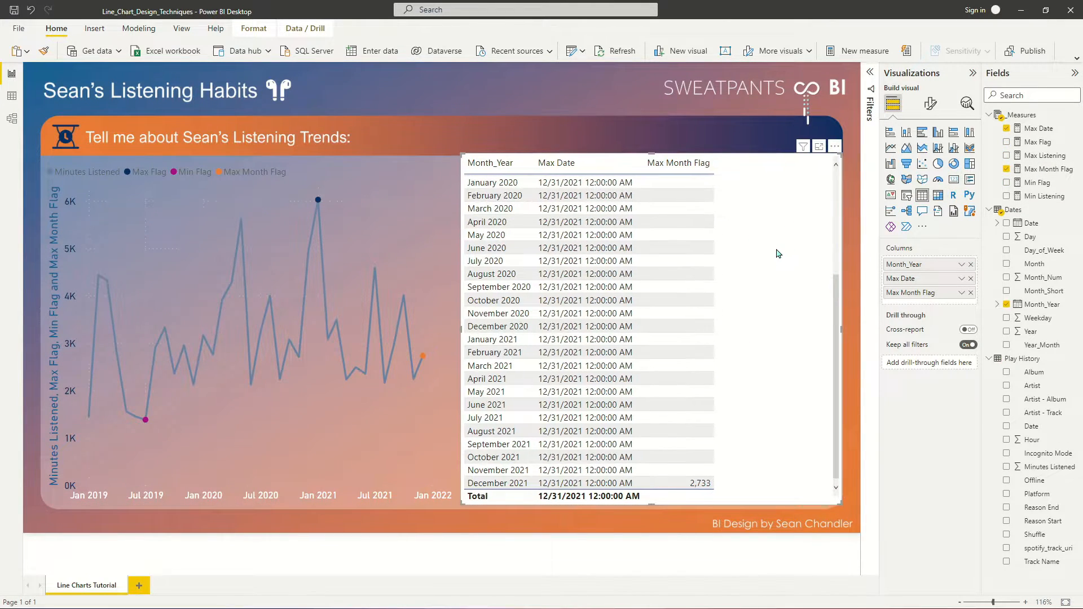
left_click(971, 293)
left_click(971, 279)
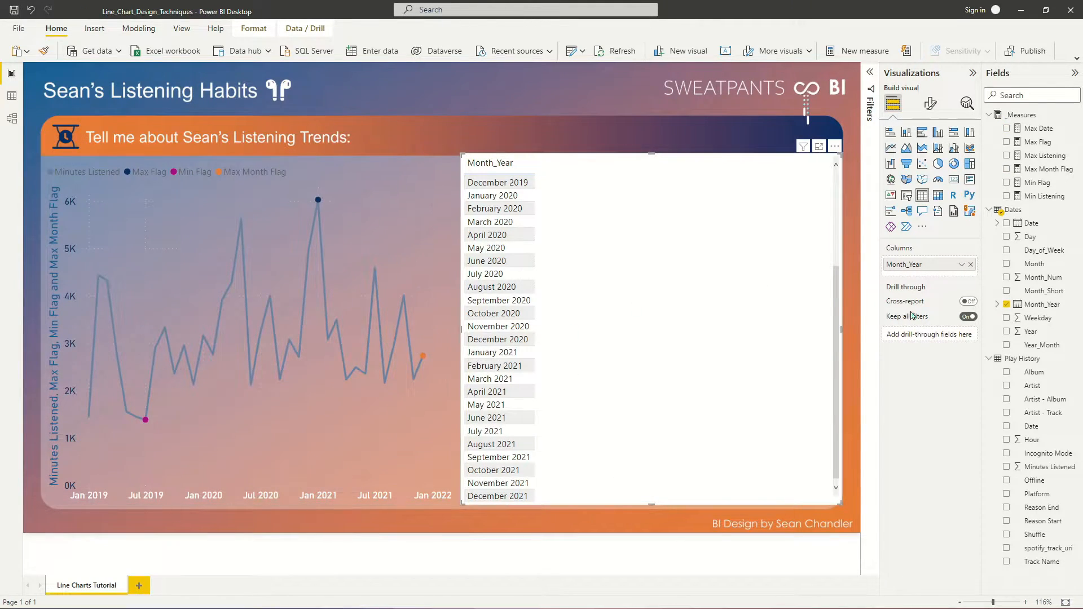
- Create a new measure in the _Measures table named Covid-19 Range Flag
right_click(1043, 196)
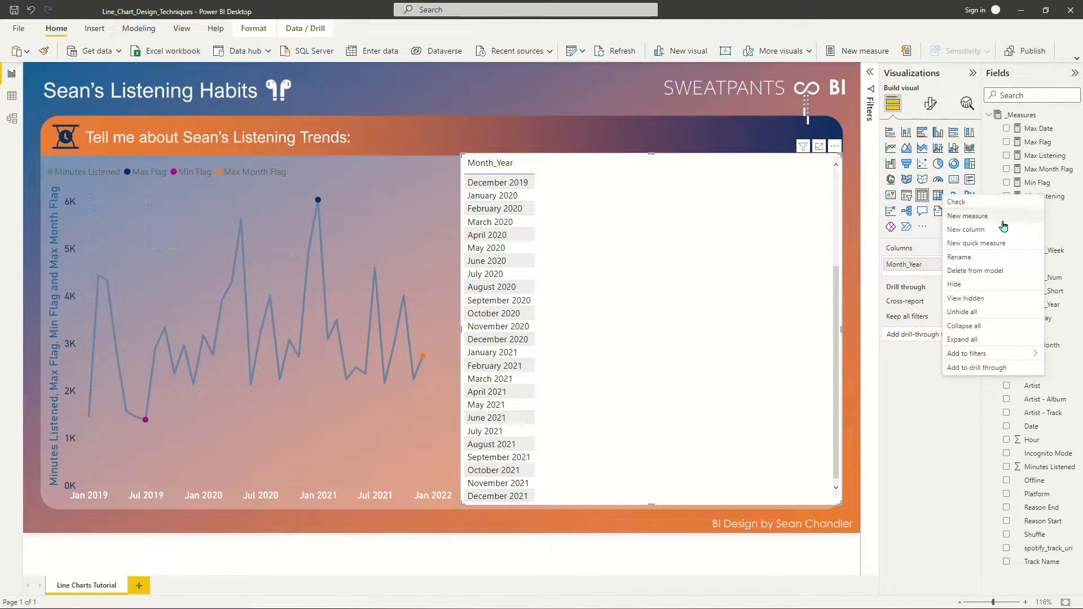
left_click(968, 216)
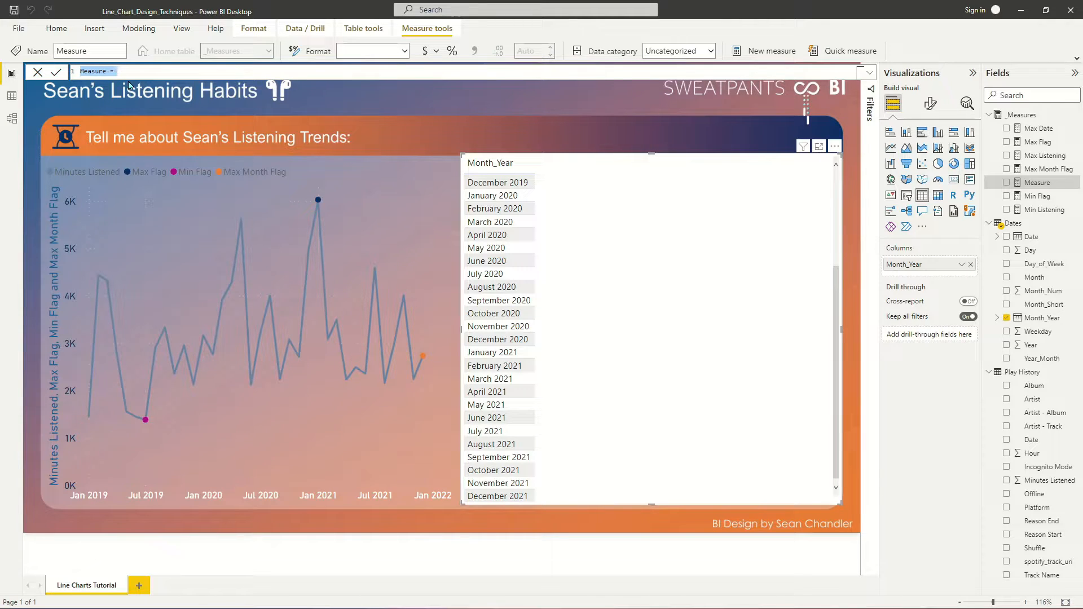
type("Covi")
key("BackSpace")
type("9 Ran")
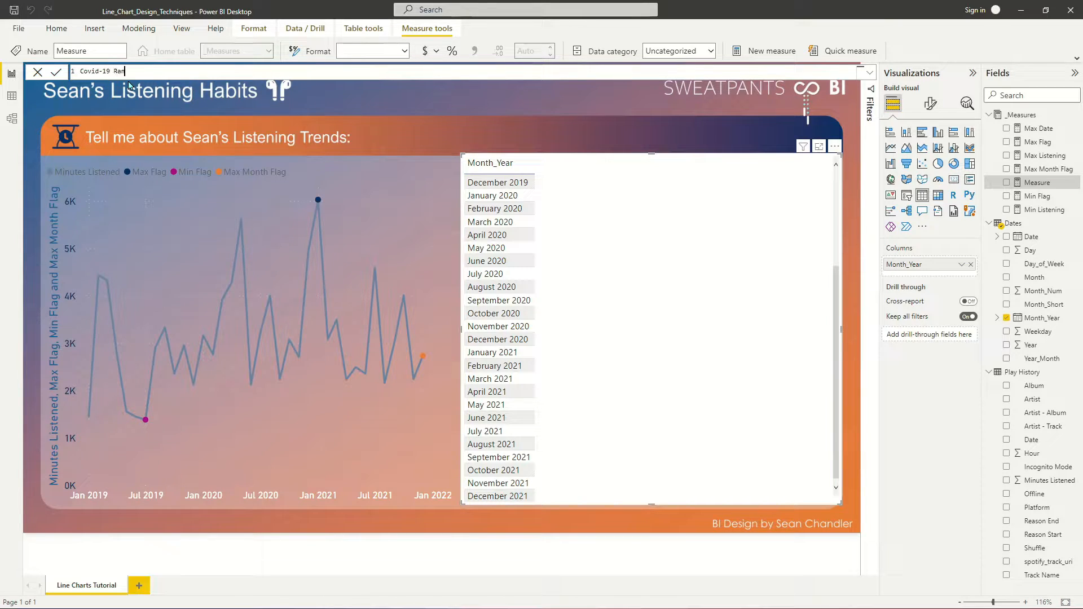
type("ge Flag =")
- Begin the measure's If condition with min(Dates[Date]) on or after Date(2020,03,01)
type("If(")
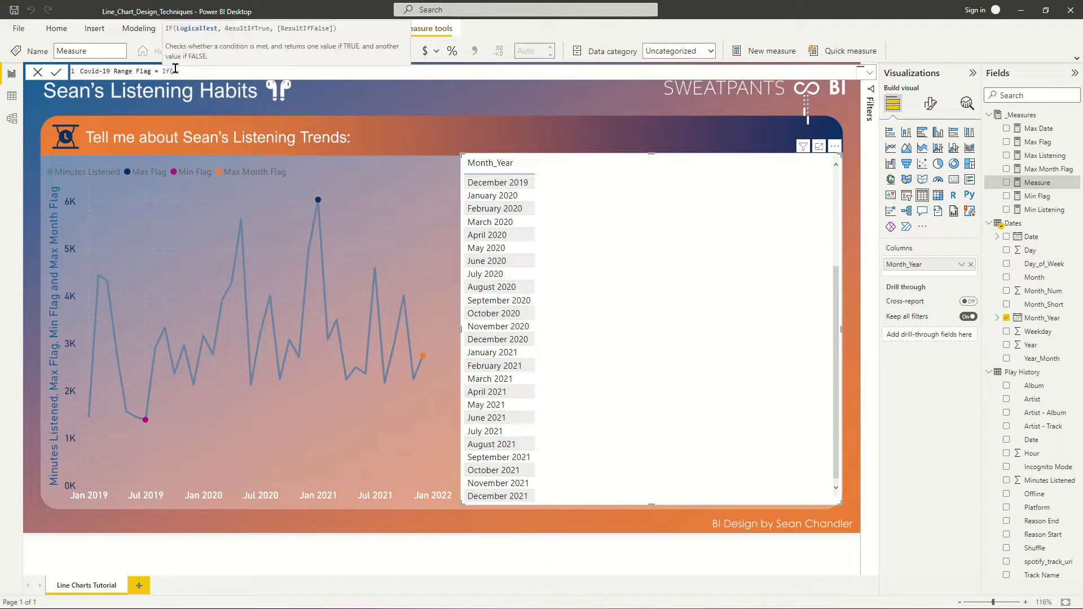
type("min(date")
key("Down")
key("Down")
key("Down")
key("Down")
key("Tab")
type(")>")
type(">=")
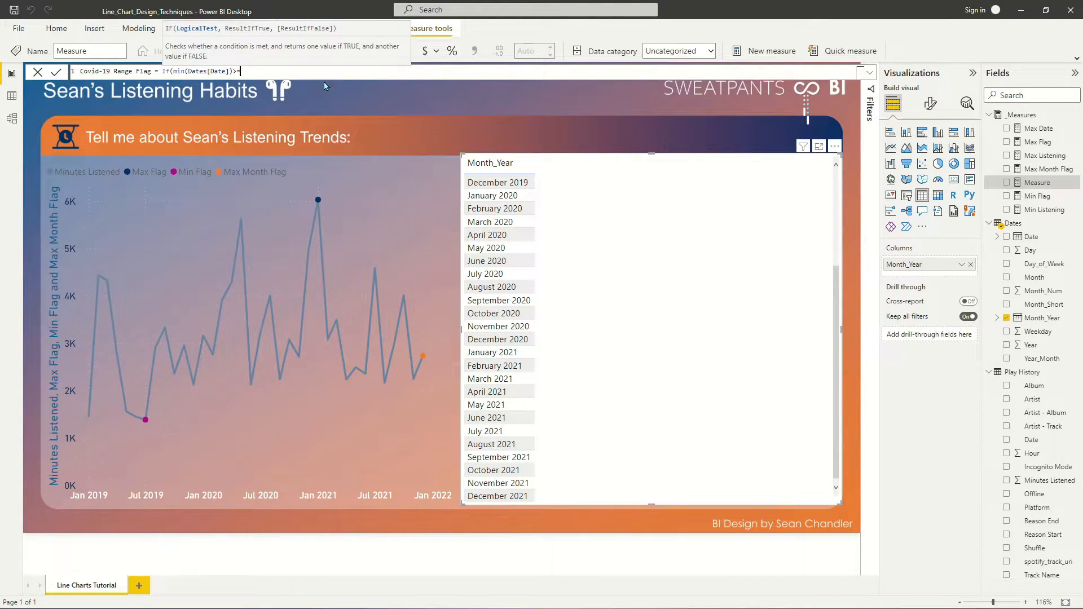
type("ma")
key("BackSpace")
key("BackSpace")
type("Date(2020,03,01")
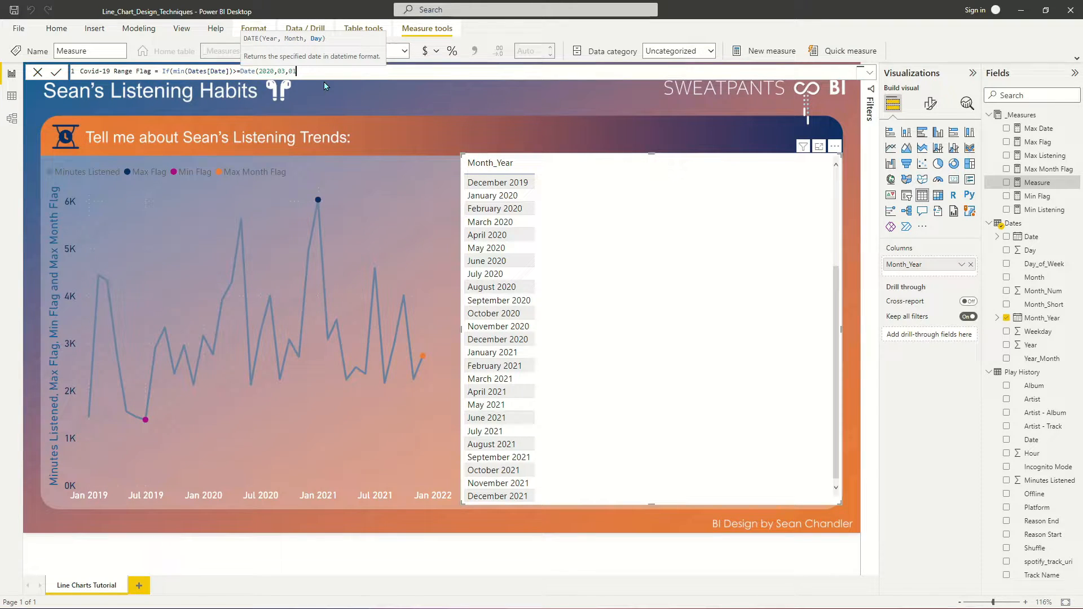
type(")")
type(" && Max")
type("(Date")
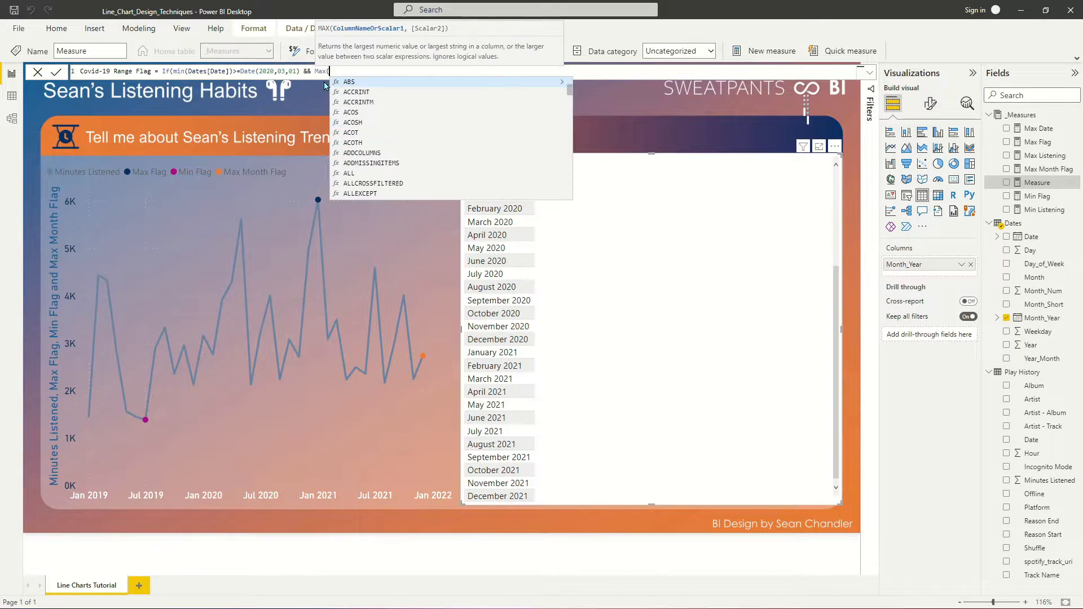
type("s[Date")
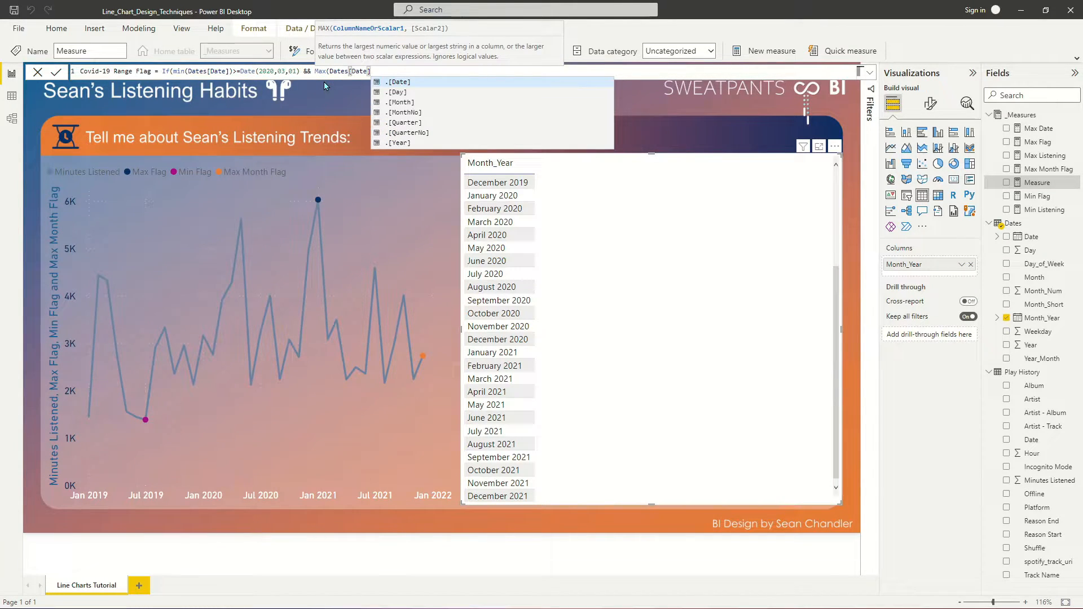
- Extend the condition with && Max(Dates[Date])<=Date(2021,05,31)
key("Tab")
type(")<=Date(")
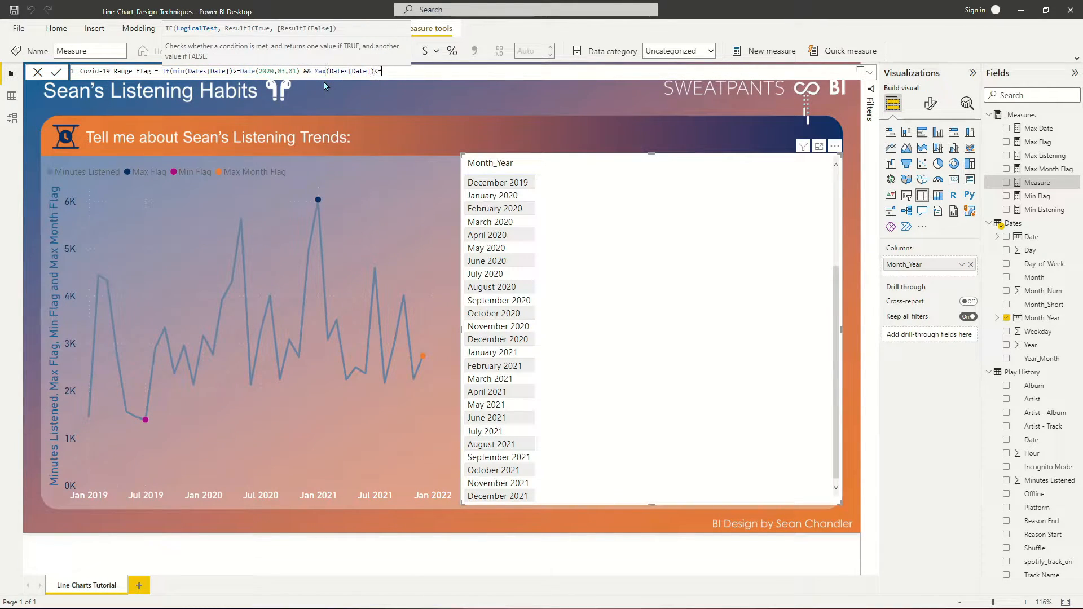
type("2021,05,")
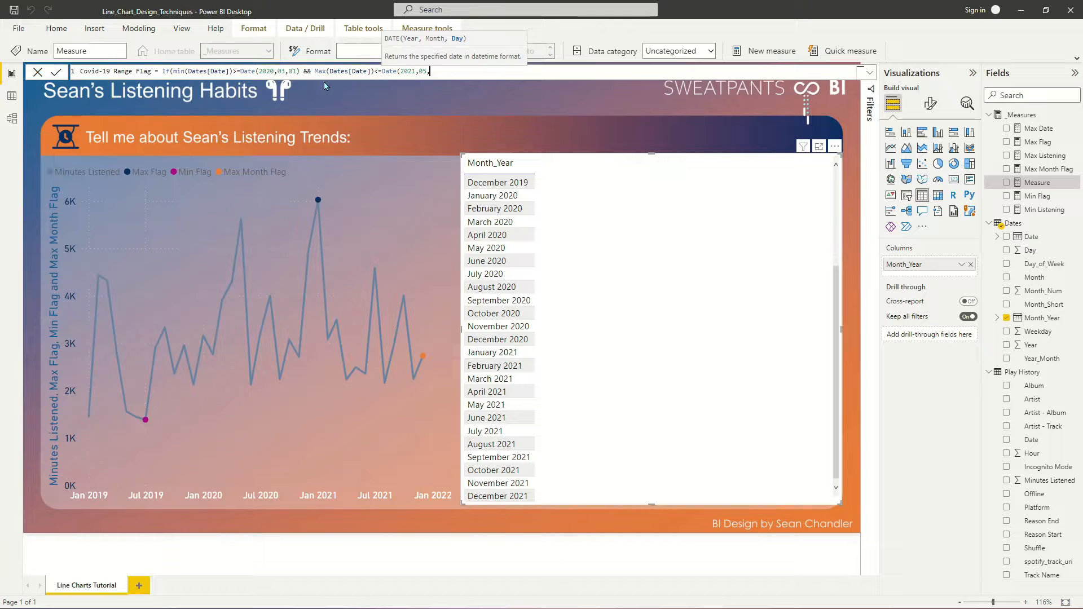
type("31),,1")
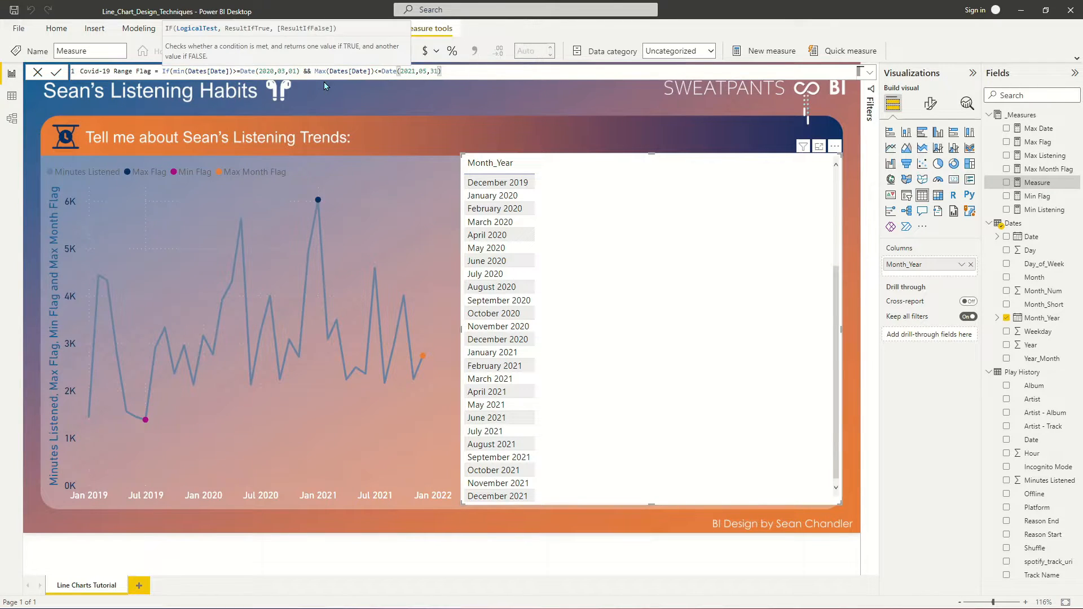
type(",")
- Finish the Covid-19 Range Flag formula so it returns 1 when true and 0 when false, and commit it
key("BackSpace")
key("BackSpace")
key("BackSpace")
type("1,0)")
key("Return")
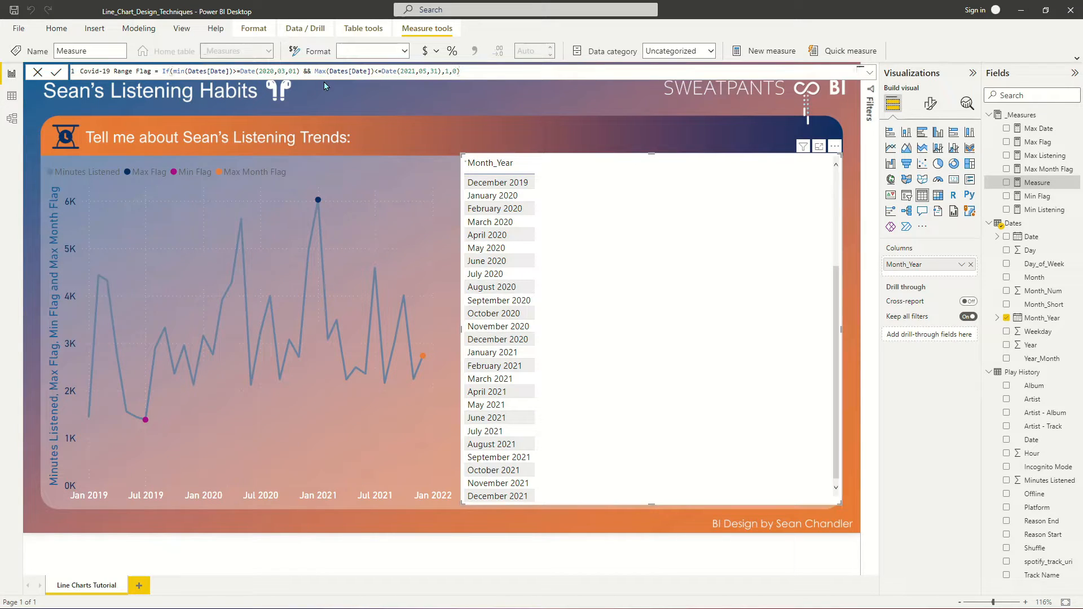
- Add Covid-19 Range Flag as a column in the table visual and check its values across the months
left_click_drag(1035, 130, 598, 234)
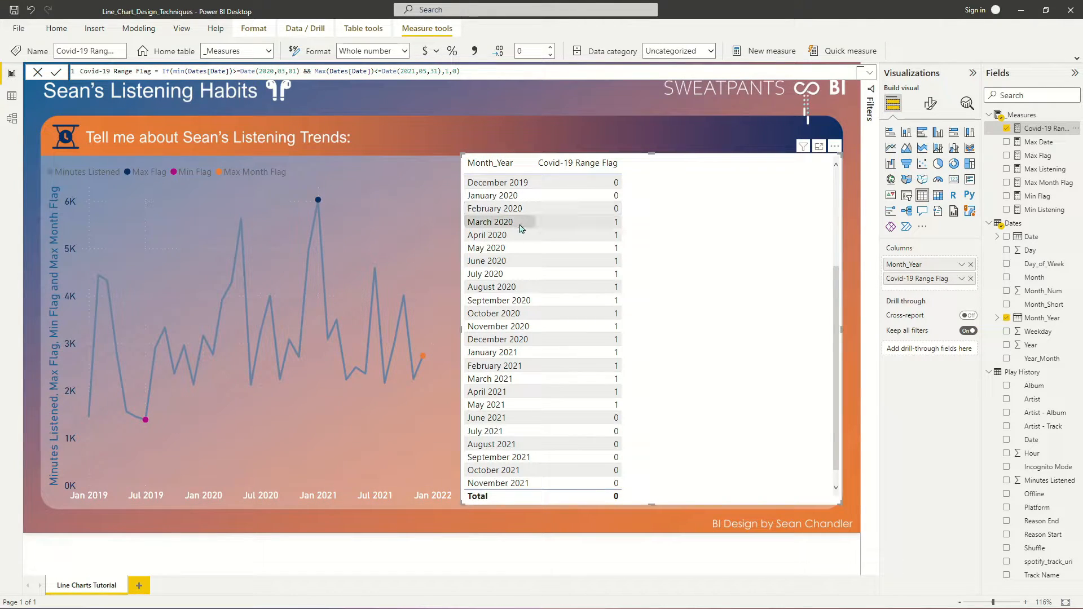
scroll(520, 241, "up", 4)
scroll(539, 221, "down", 4)
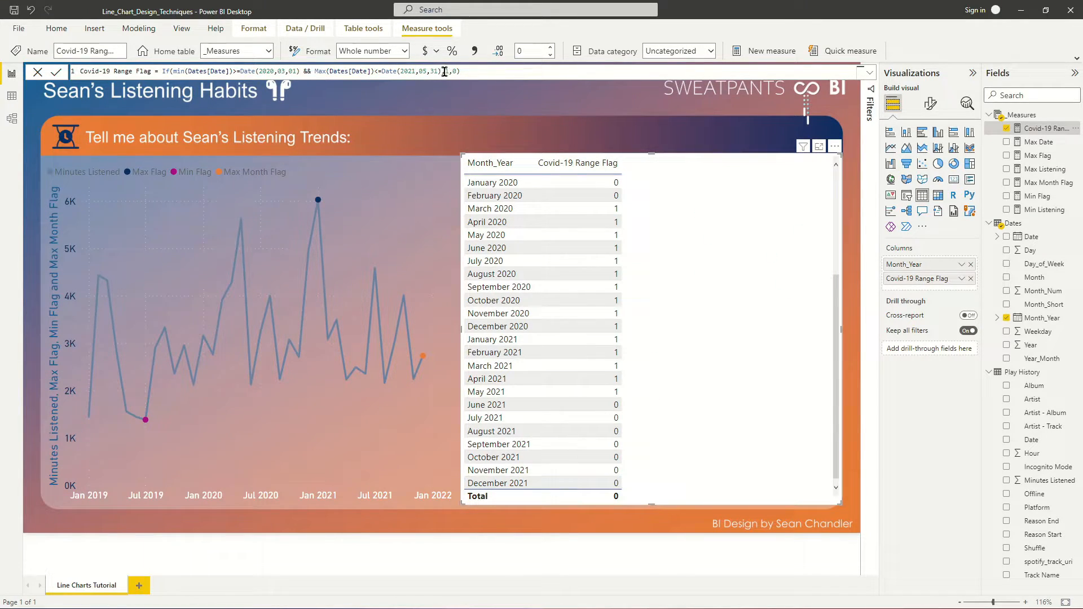
- Change the Covid-19 Range Flag results to sum('Play History'[Minutes Listened]) when true and Blank() when false
type("sum(")
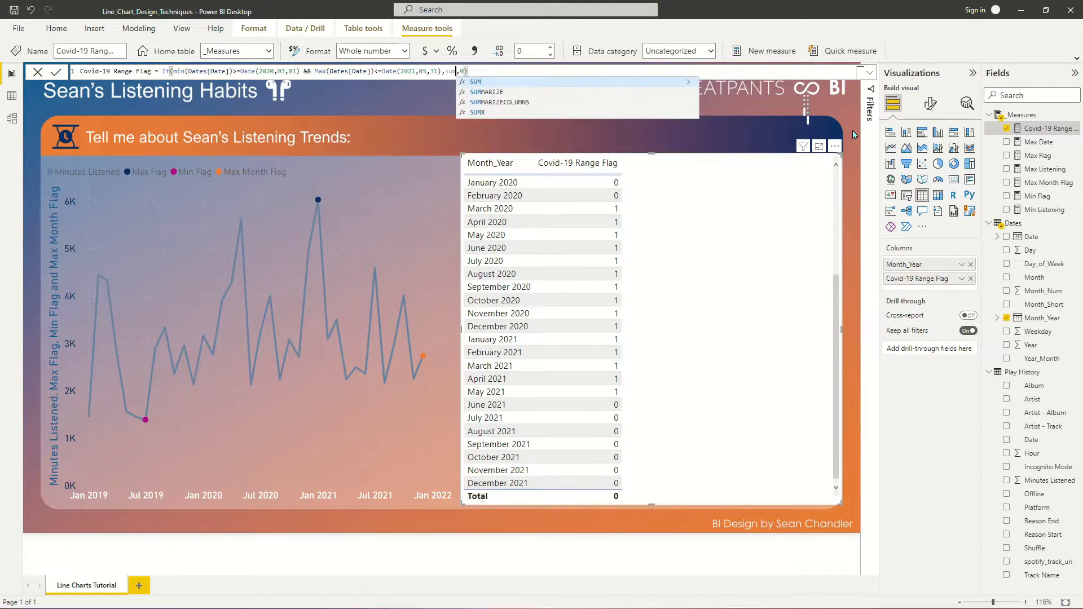
type("play")
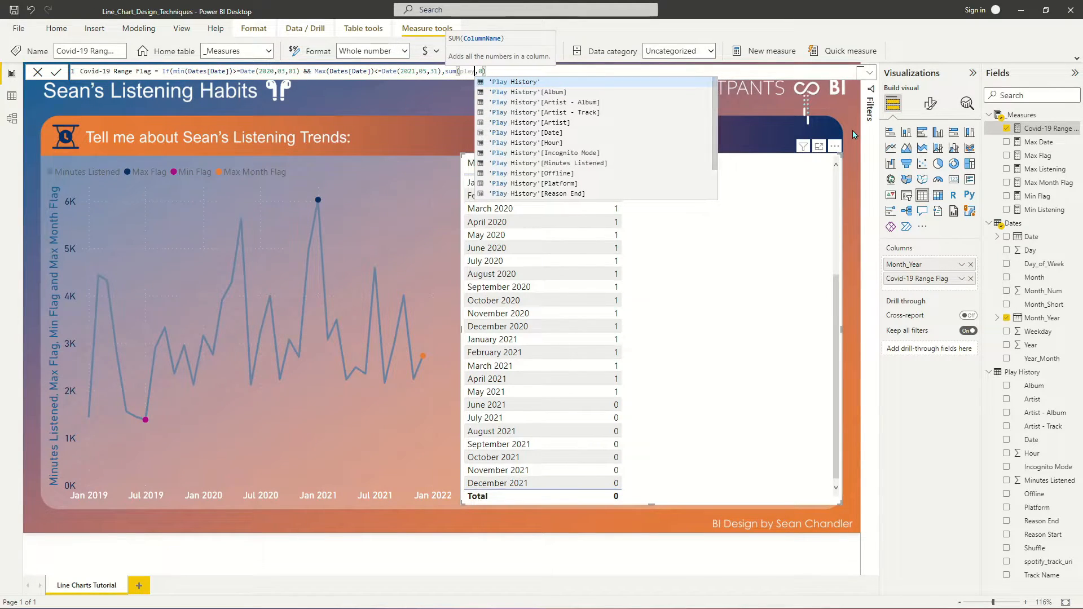
left_click(584, 163)
type(")")
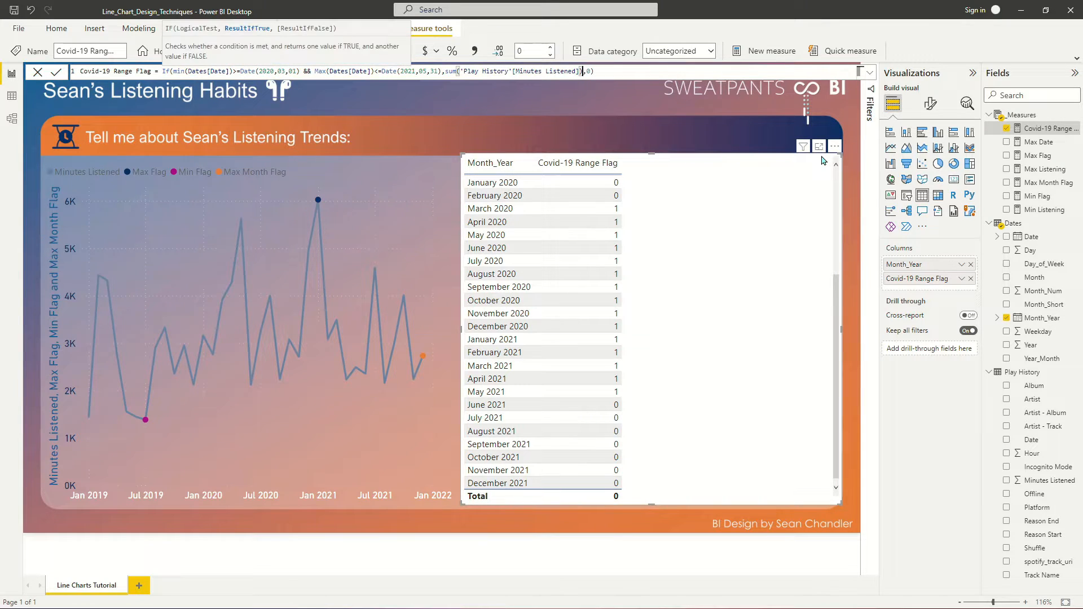
left_click(588, 71)
type("Blank()")
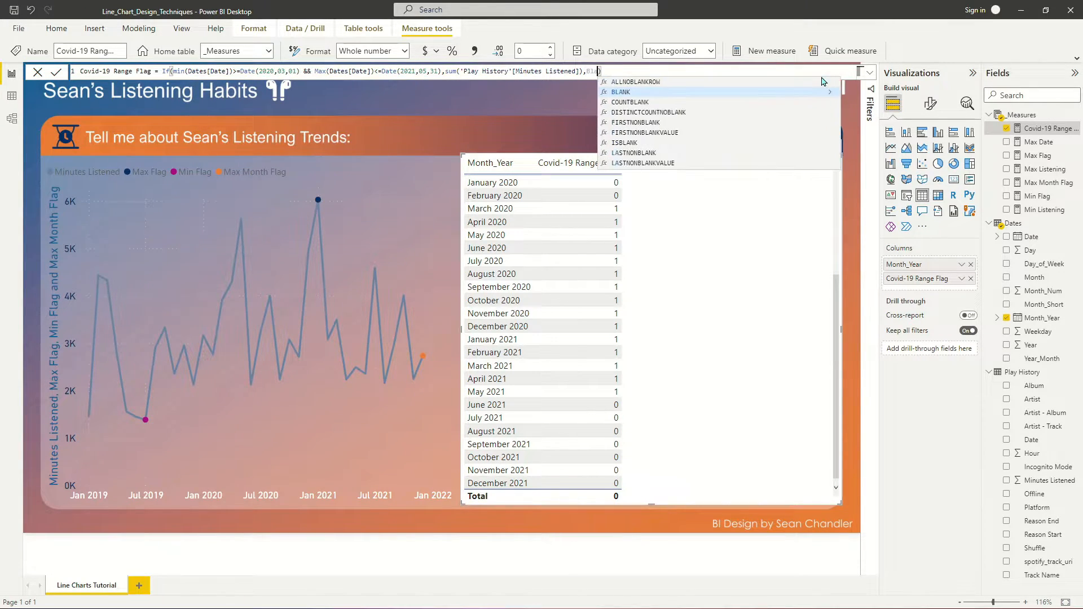
key("Return")
- Delete the helper table visual and add Covid-19 Range Flag as a series in the line chart
left_click_drag(698, 169, 707, 170)
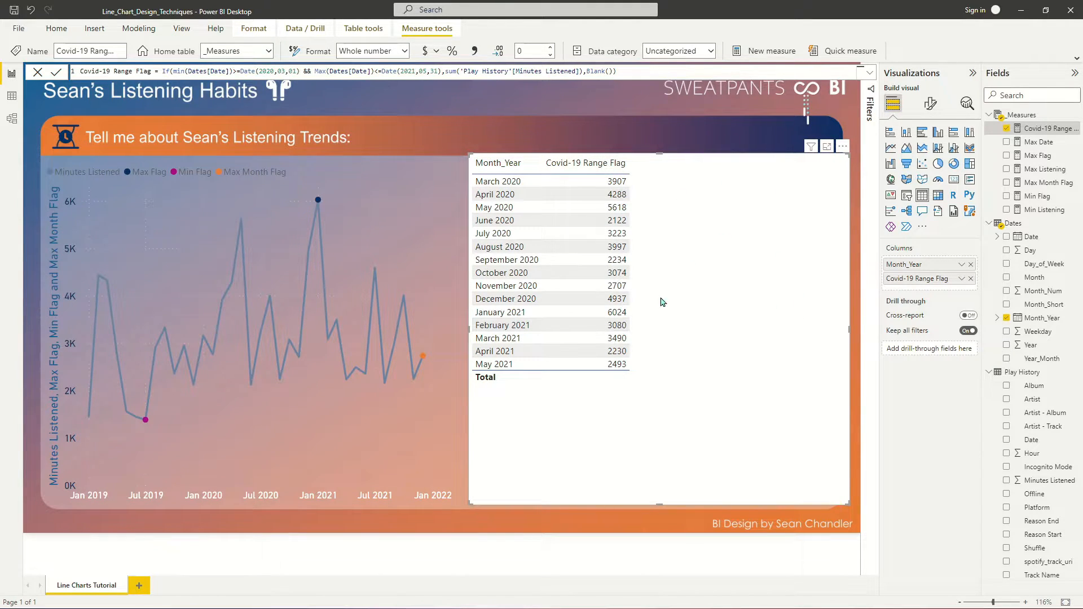
key("Delete")
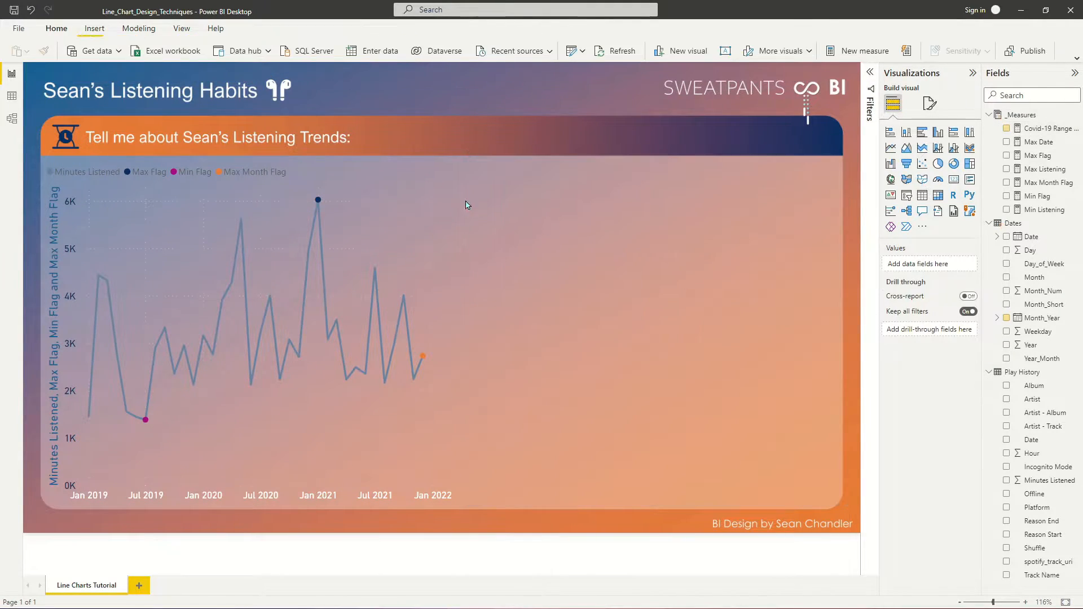
left_click_drag(1044, 131, 264, 242)
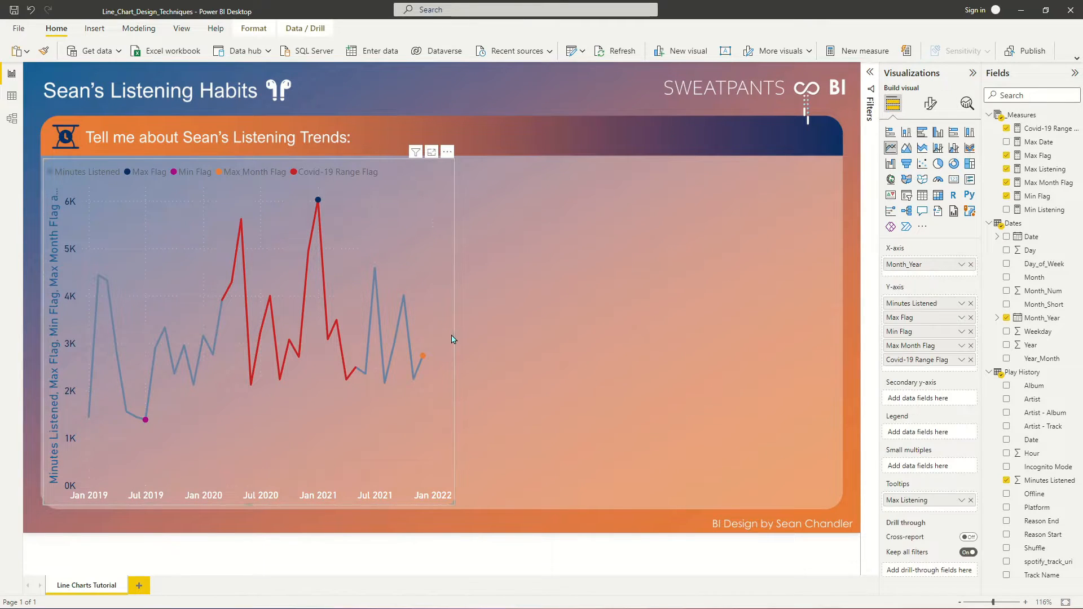
- Widen the line chart to fill the report panel and turn off its legend
left_click_drag(454, 339, 837, 322)
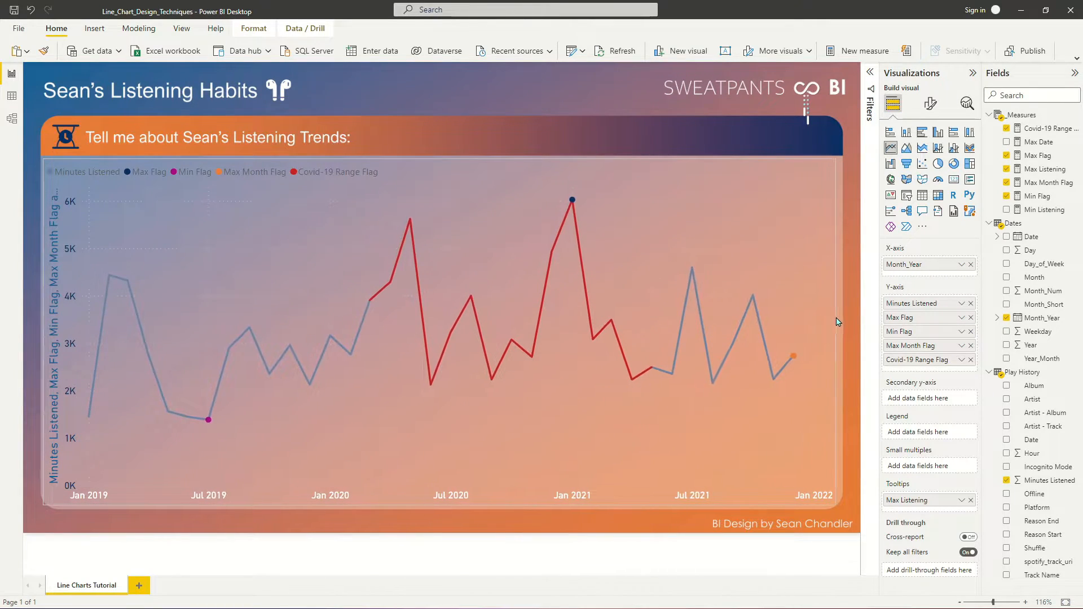
left_click(575, 140)
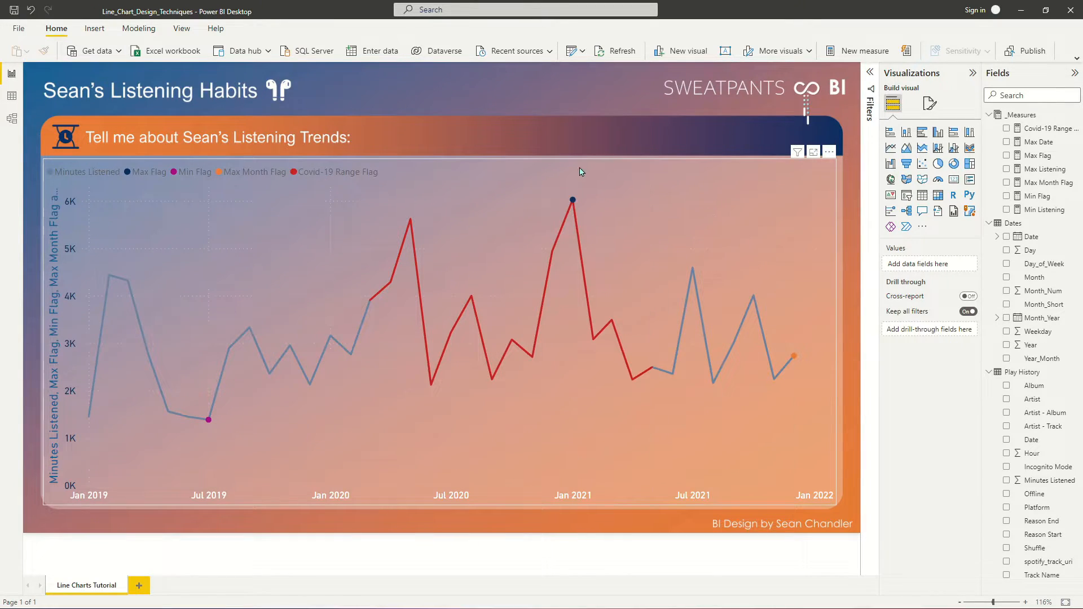
left_click(627, 167)
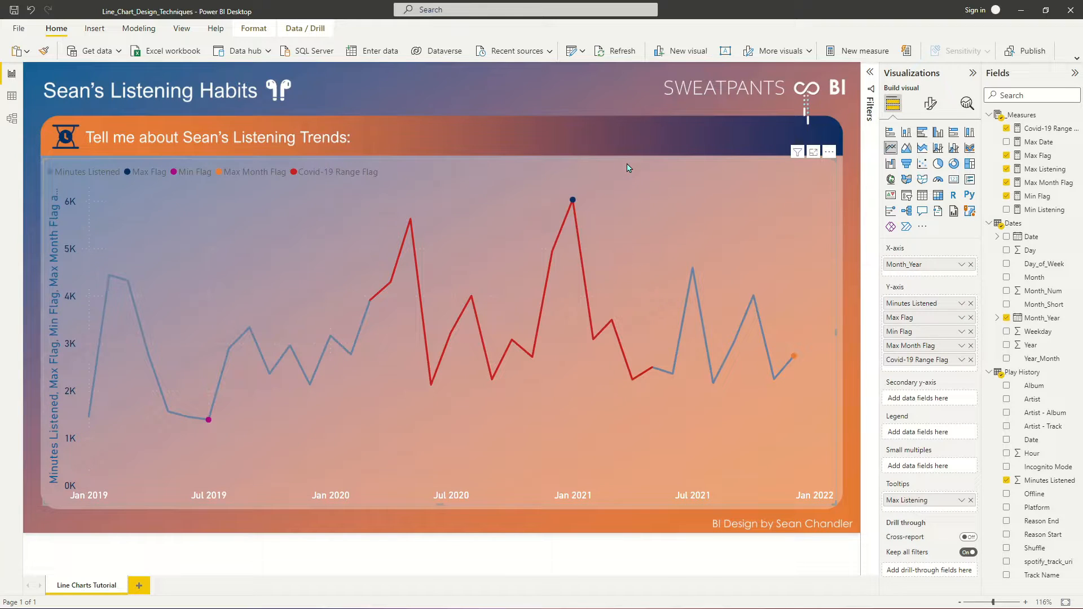
left_click(930, 104)
left_click(967, 251)
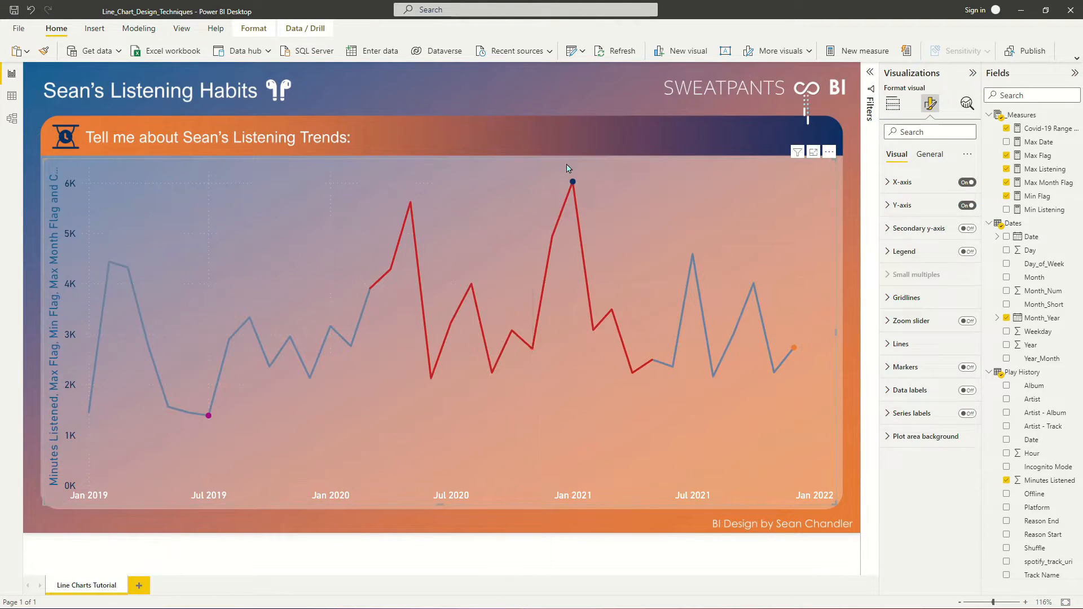
left_click(509, 131)
- In a new manually entered table, widen Column1 and add a second column named Sort
mouse_move(789, 199)
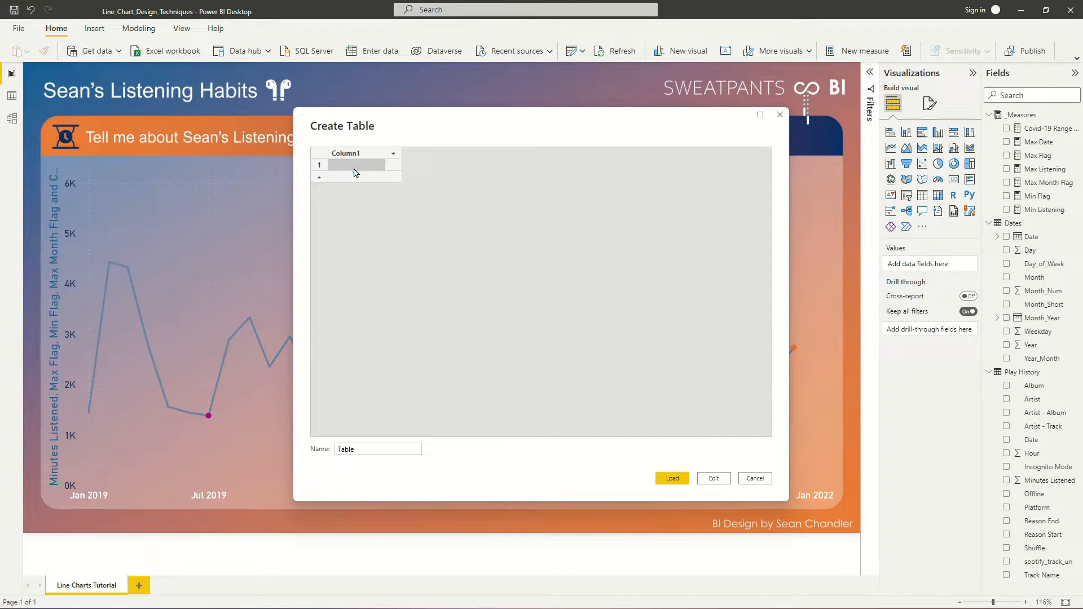
left_click_drag(386, 159, 682, 154)
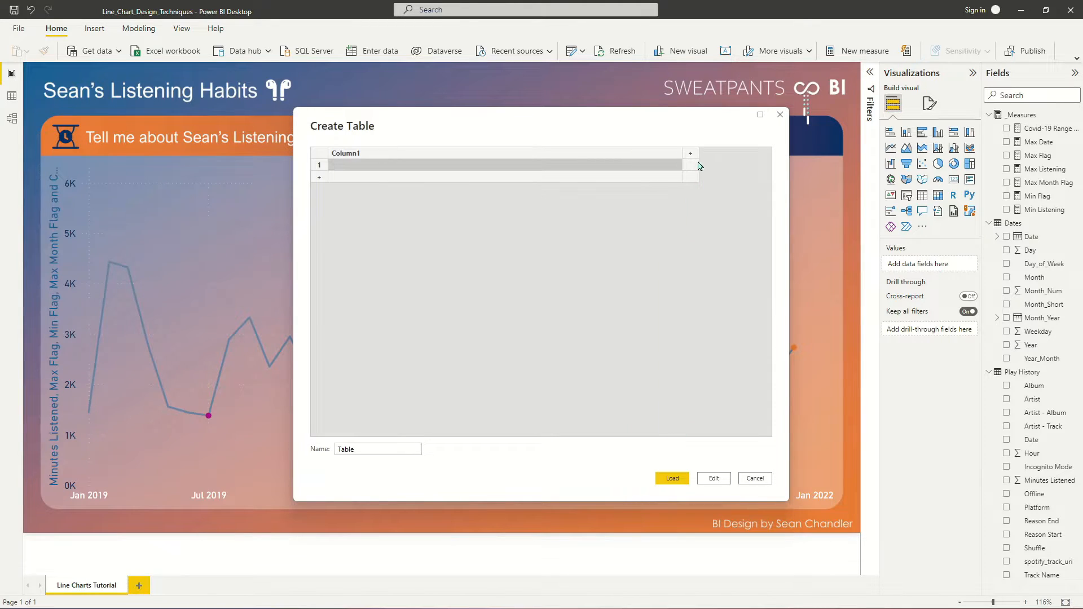
left_click(700, 155)
double_click(706, 154)
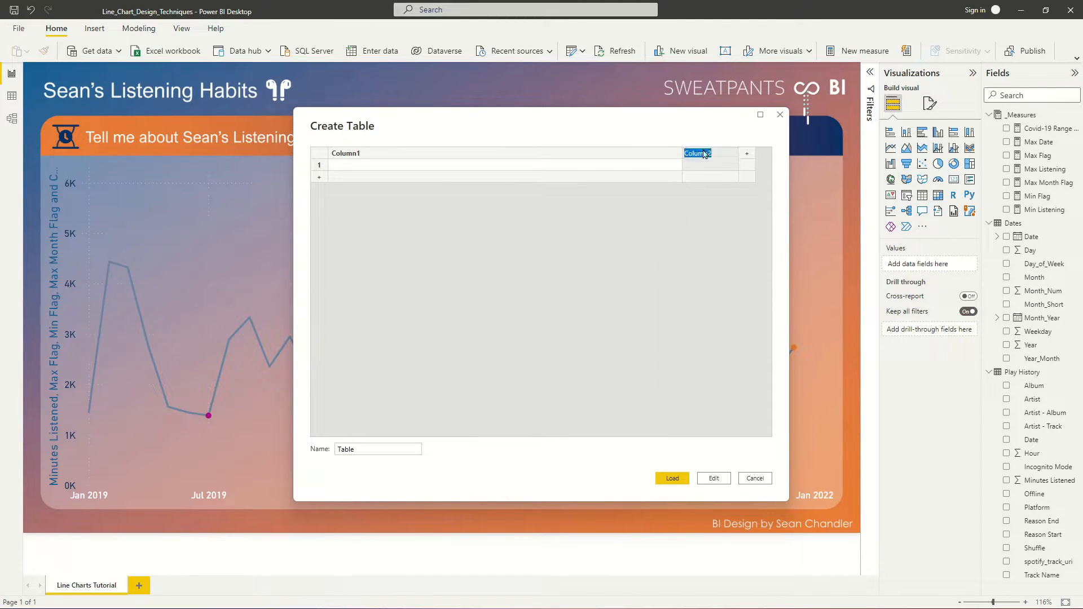
type("Sort")
key("Return")
- Fill the Sort column with 1, 2, 3 and 4 in rows 1 to 4
type("1")
key("Return")
type("2")
key("Return")
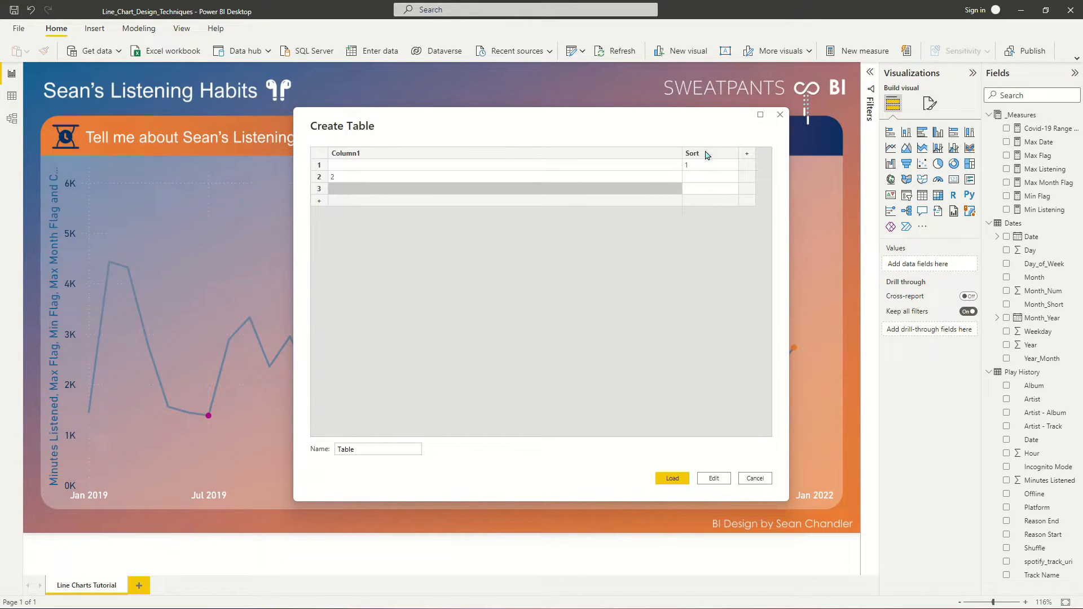
left_click(697, 179)
type("2")
left_click(699, 191)
type("3")
left_click(699, 202)
type("4")
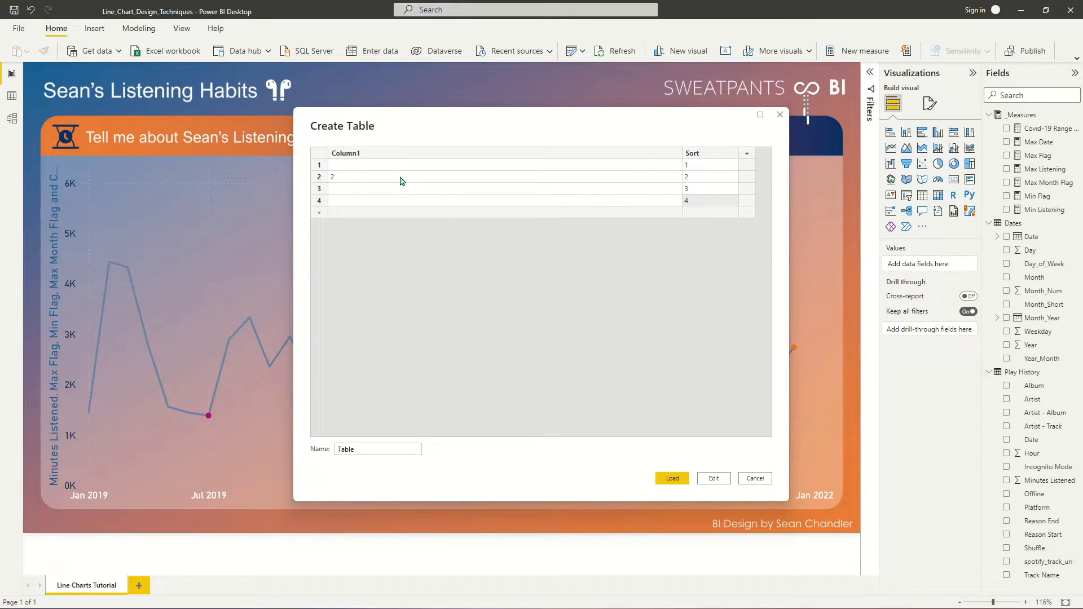
- Enter "In which month did I listen to the most music?" and "In which month did I listen to the least music?" in Column1, rows 1 and 2
left_click(415, 169)
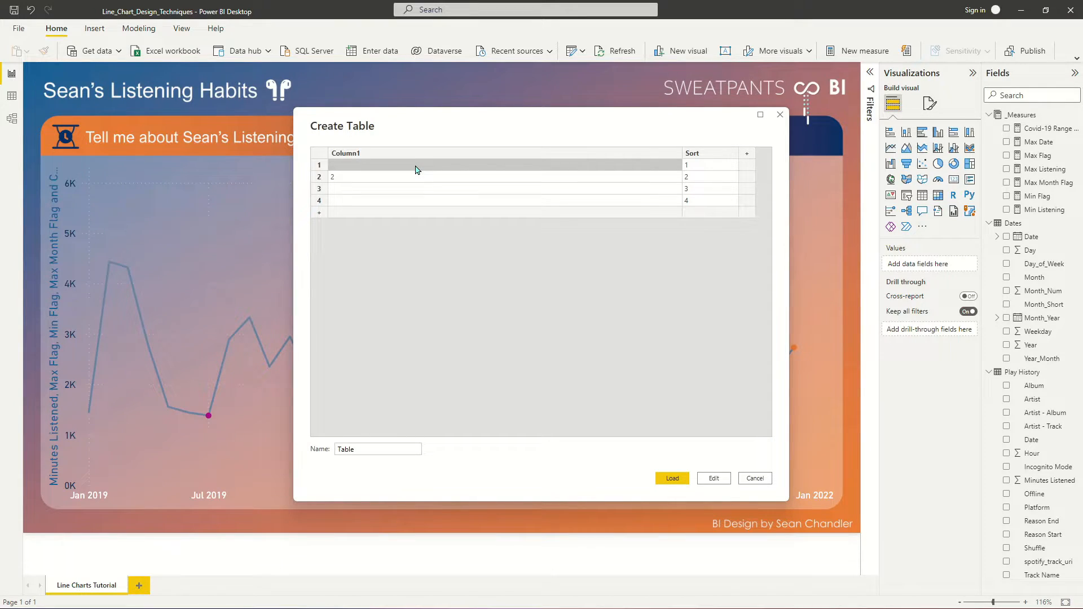
left_click(415, 169)
type("In which month did I listen to the most music?")
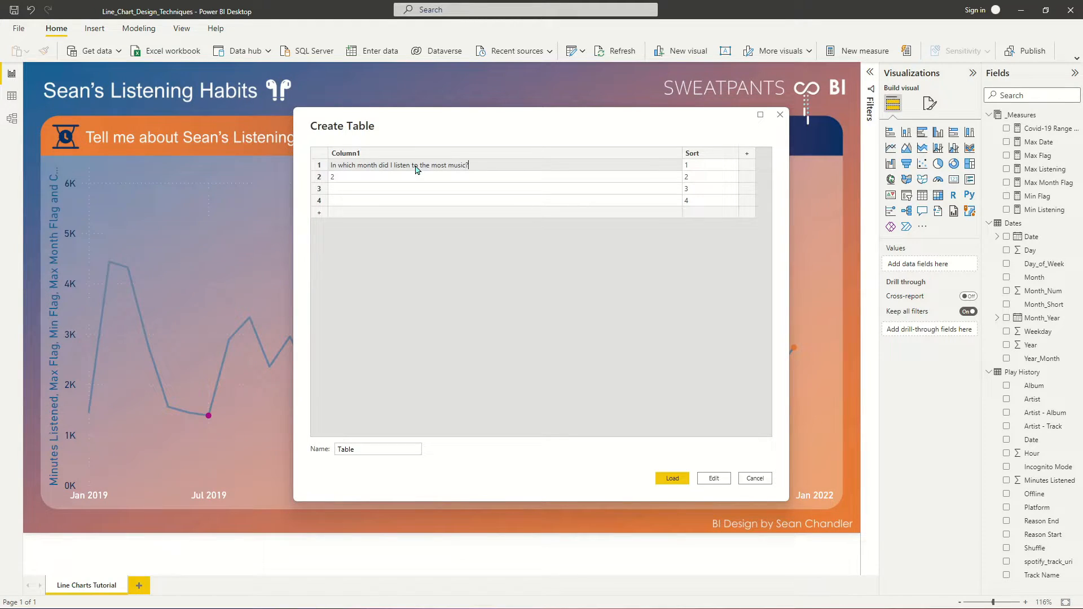
key("Return")
type("In which month")
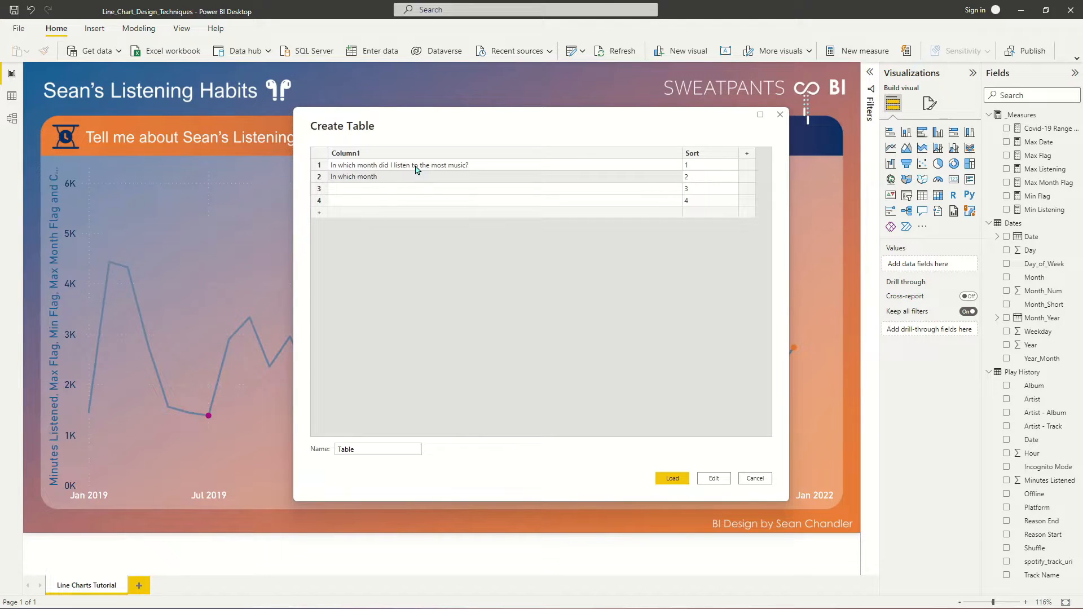
type("least me")
- Enter "How long did I listen to music for the most recent month of data?" in Column1, row 3
left_click(381, 192)
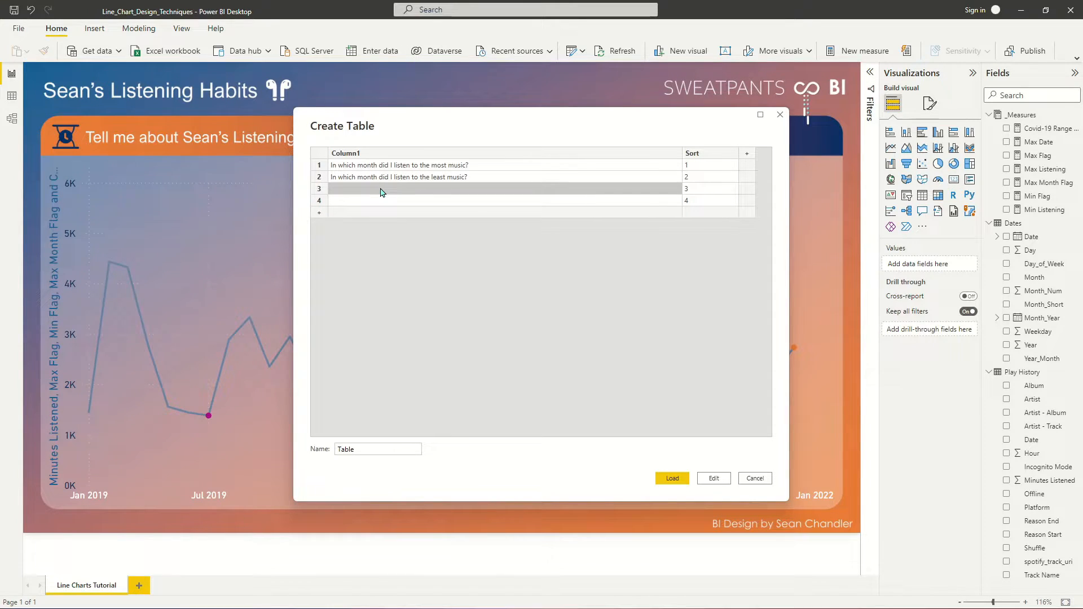
type("How long d")
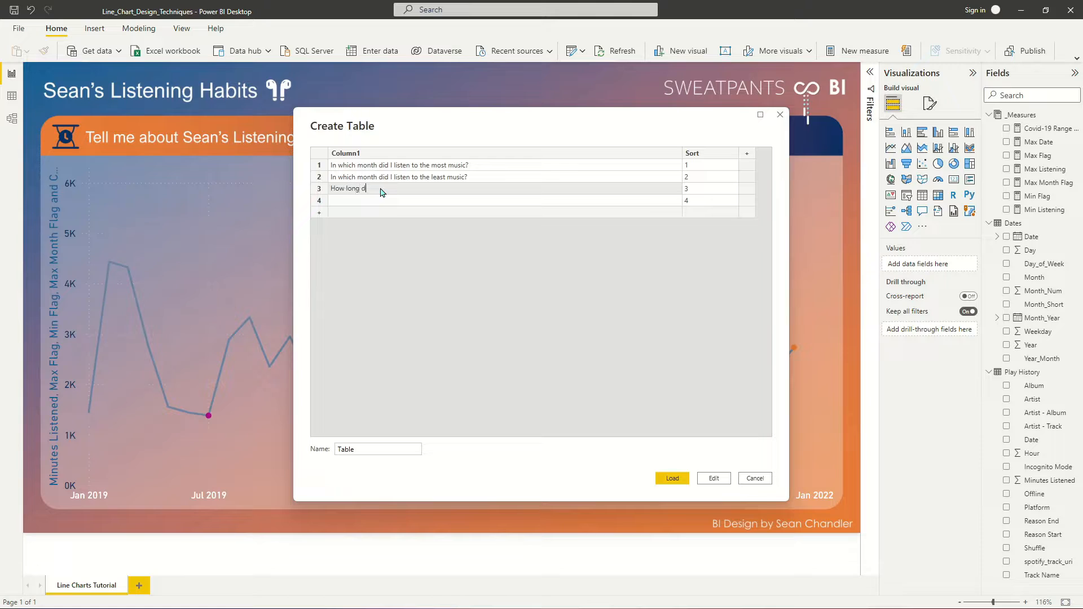
type("id I listen to music for the most recent month of data?")
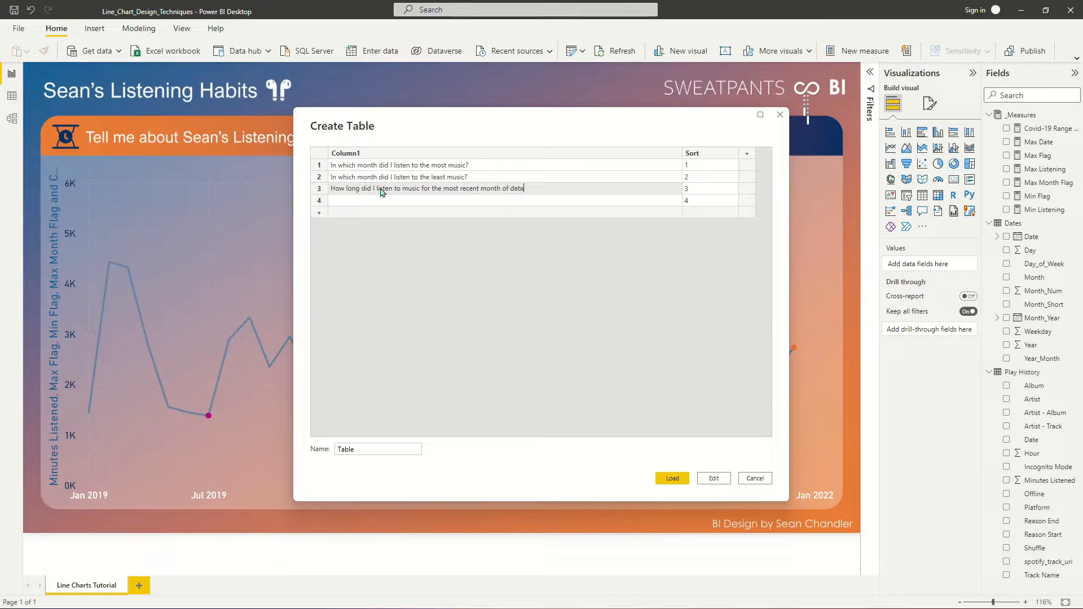
key("Return")
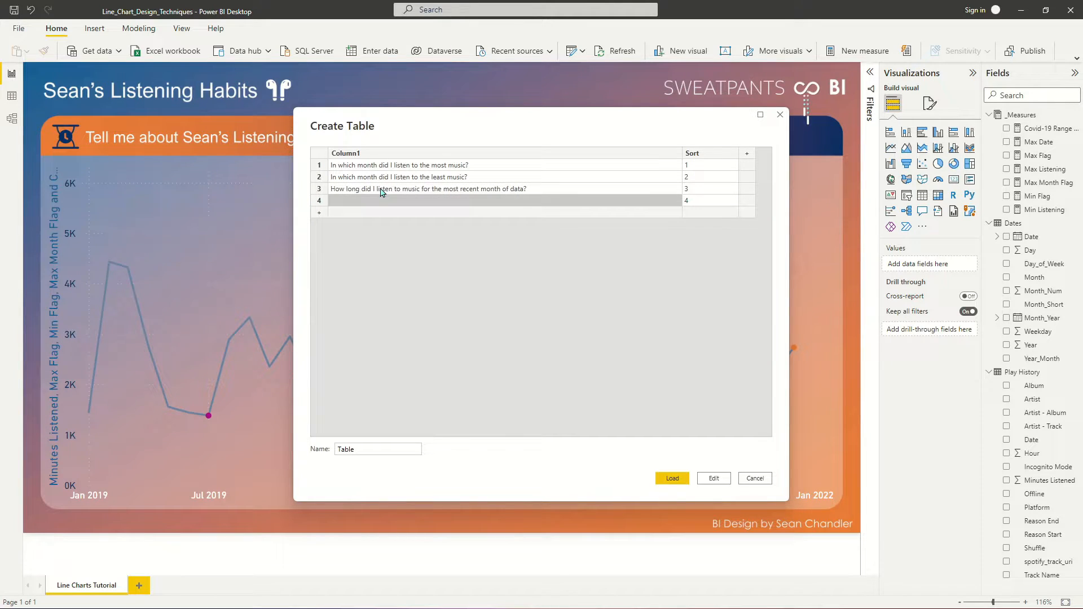
- Enter "What did my listening habits look like during the height of the COVID-19 pandemic? (Mar 2020 - May 2021)" in Column1, row 4
type("What did my")
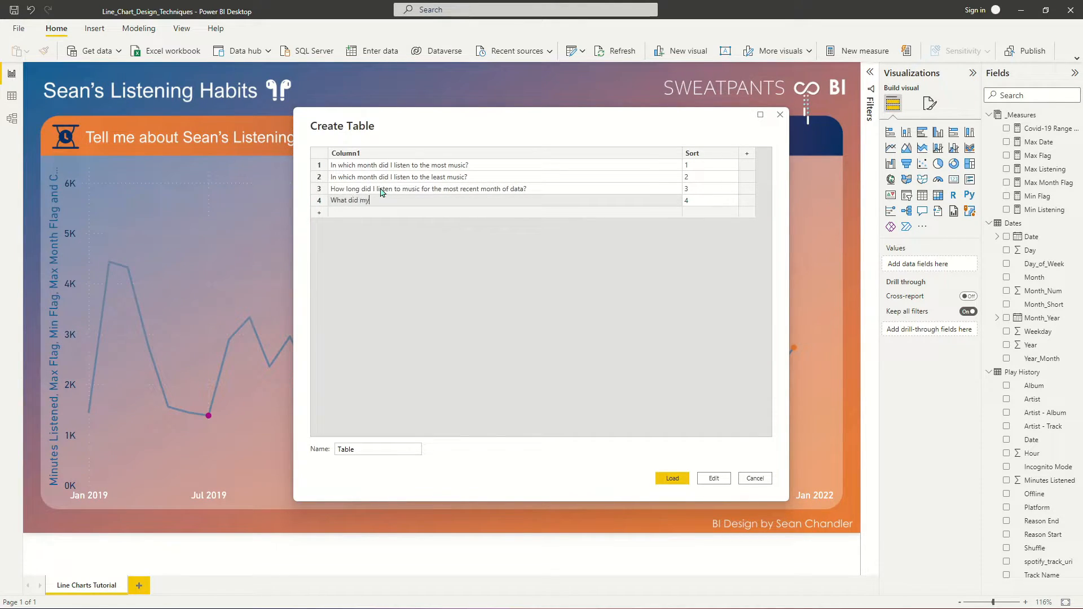
type(" listening habits look like during the height")
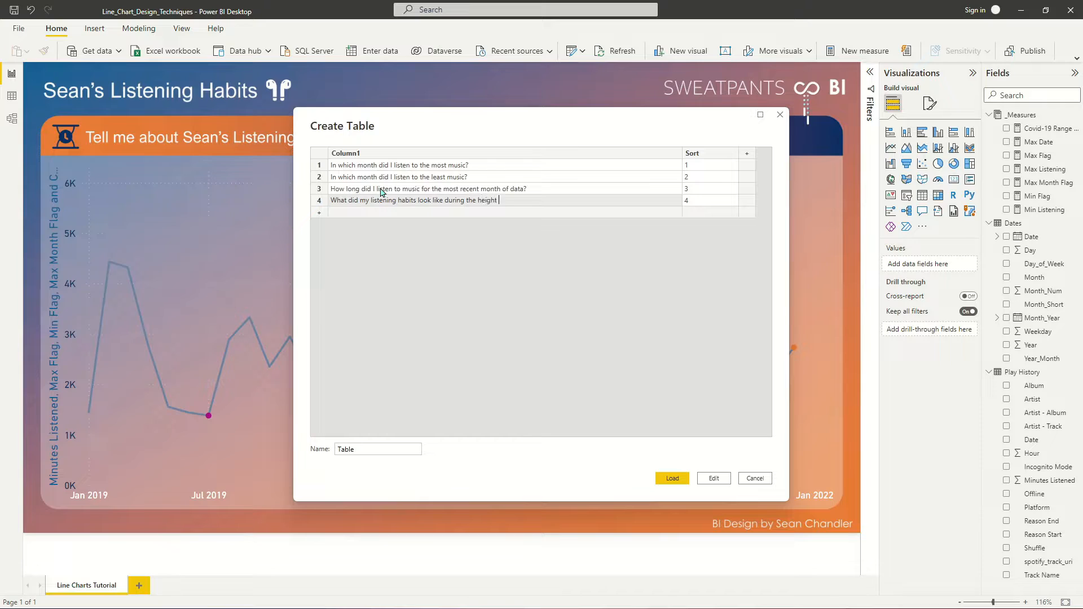
type(" of the COVID-19 Pandemic?  (Mar 2020 -")
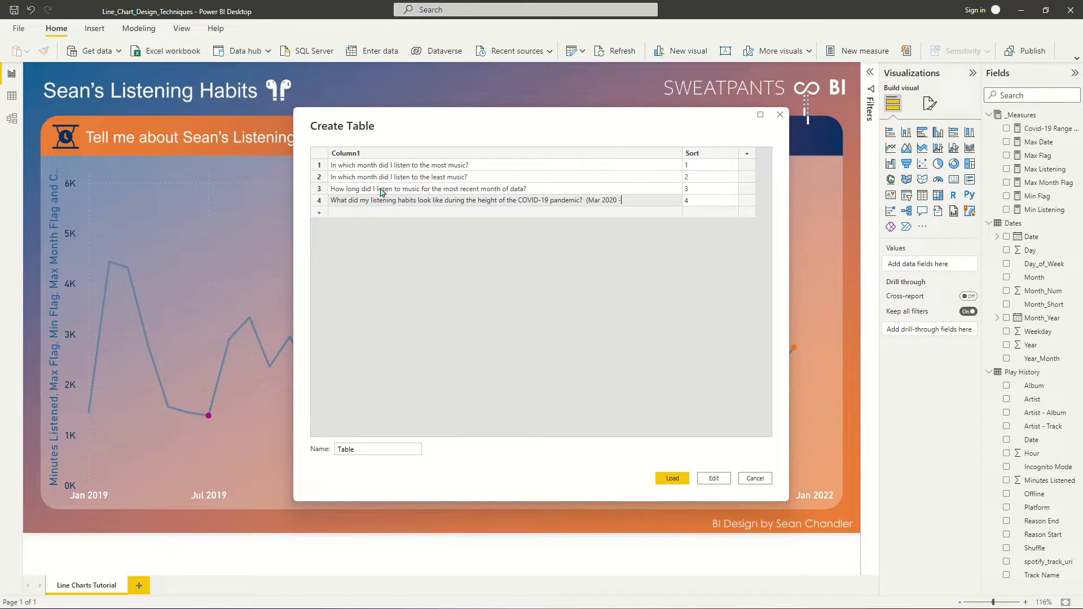
type("ay 2021")
- Name the new table Question_Table and load it into the model
double_click(387, 449)
key("BackSpace")
type("Insights")
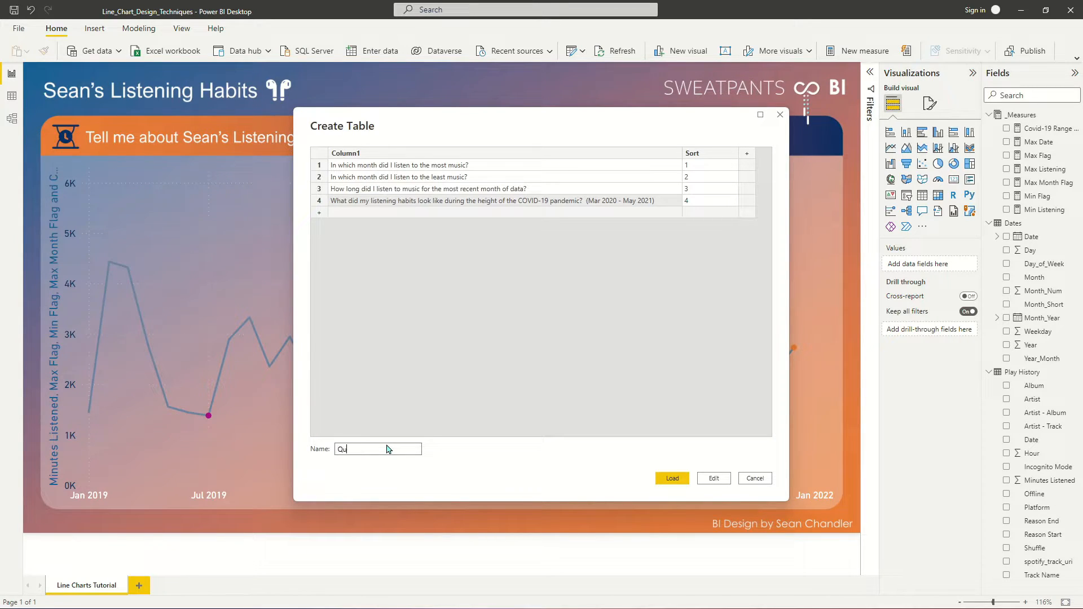
key("BackSpace")
key("BackSpace")
key("BackSpace")
key("BackSpace")
type("n")
left_click(663, 480)
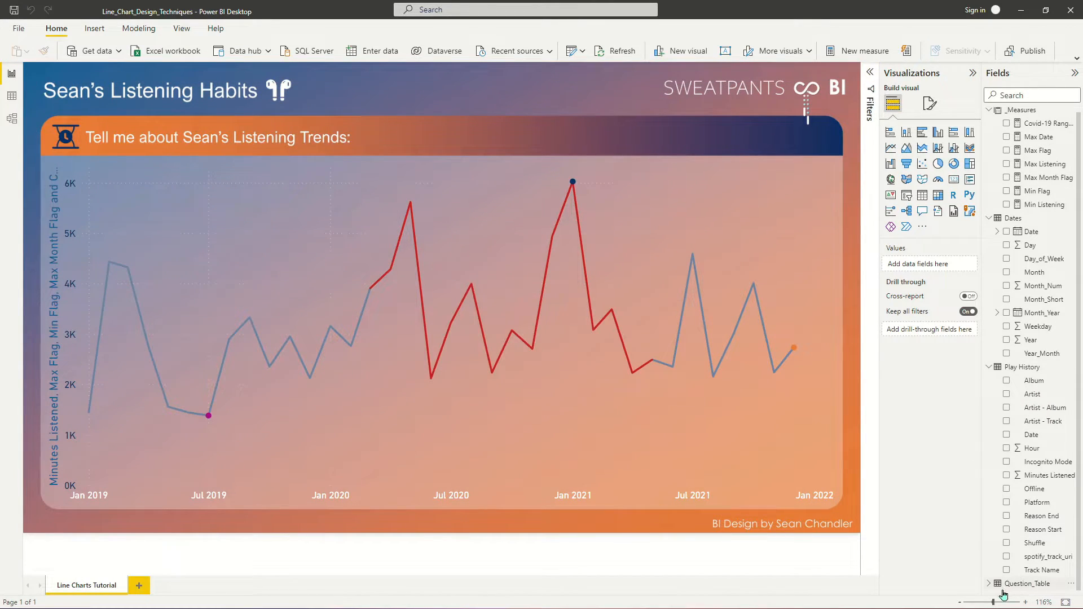
- Create a table visual on the page with Column1 and Sort from Question_Table
left_click(989, 584)
scroll(1020, 546, "down", 1)
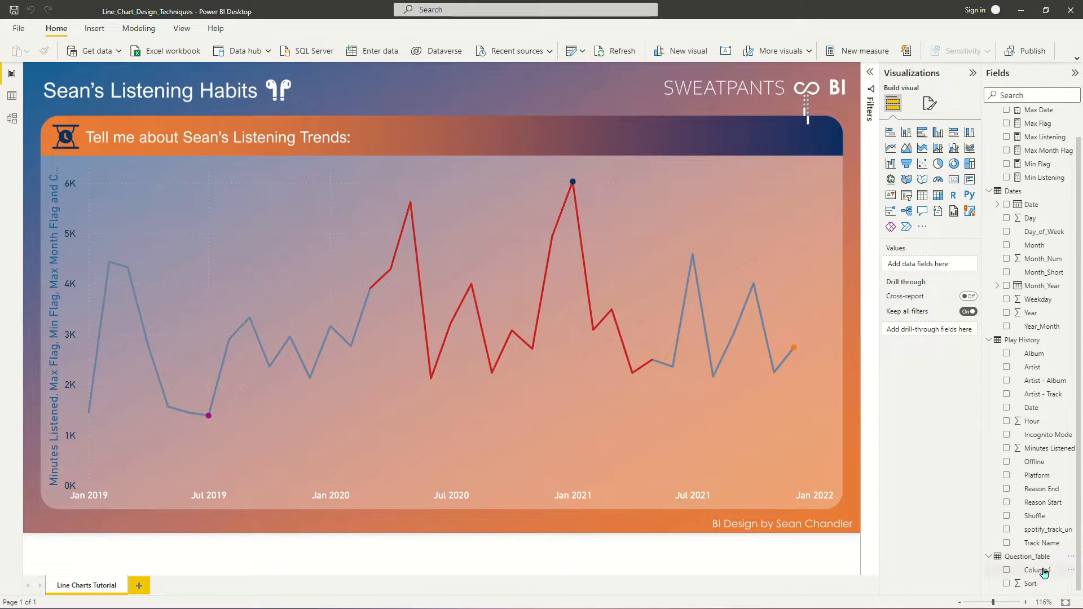
left_click(1043, 571)
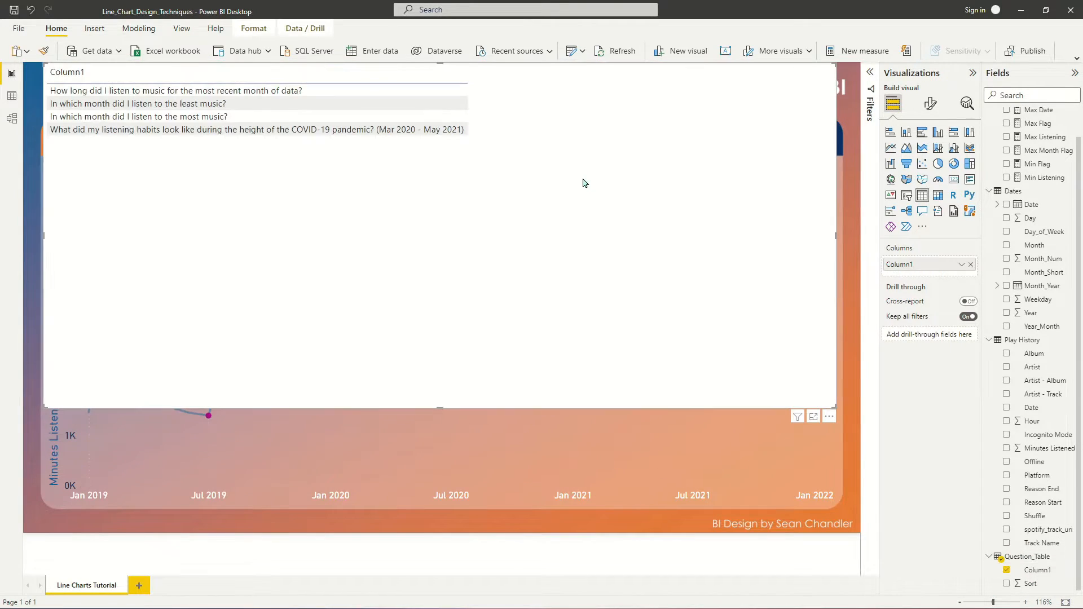
left_click_drag(1030, 584, 614, 242)
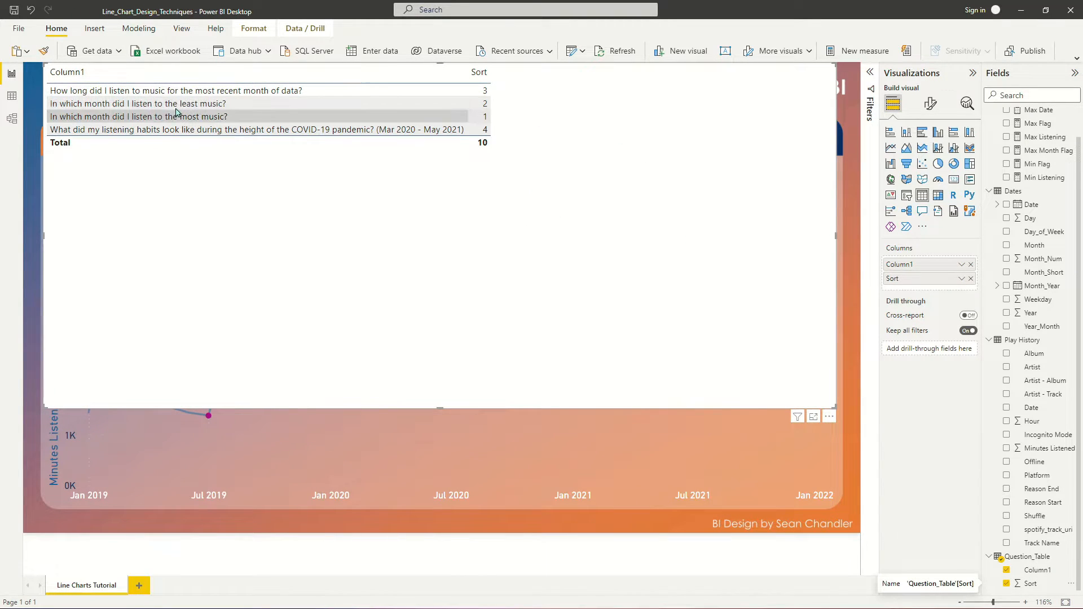
- Set Question_Table's Column1 to sort by the Sort column and remove Sort from the table visual
left_click(1038, 570)
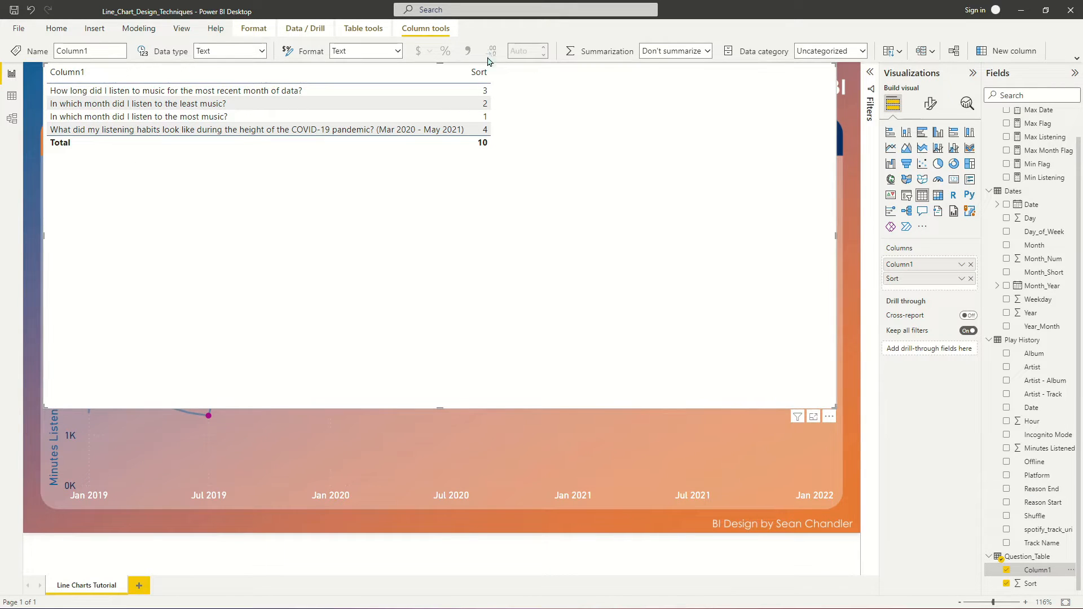
left_click(892, 53)
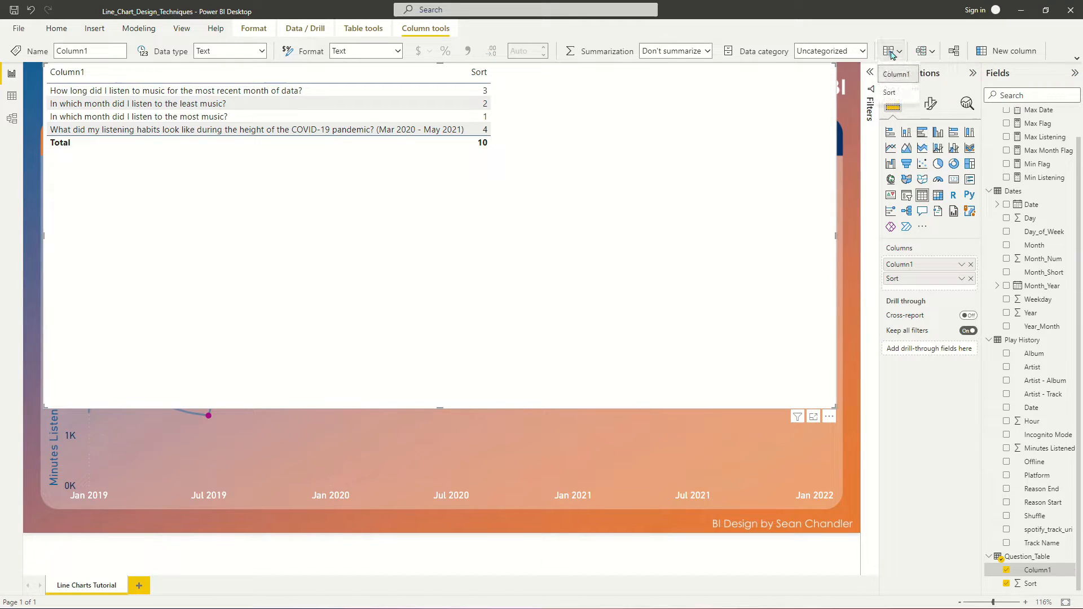
left_click(896, 99)
left_click(479, 73)
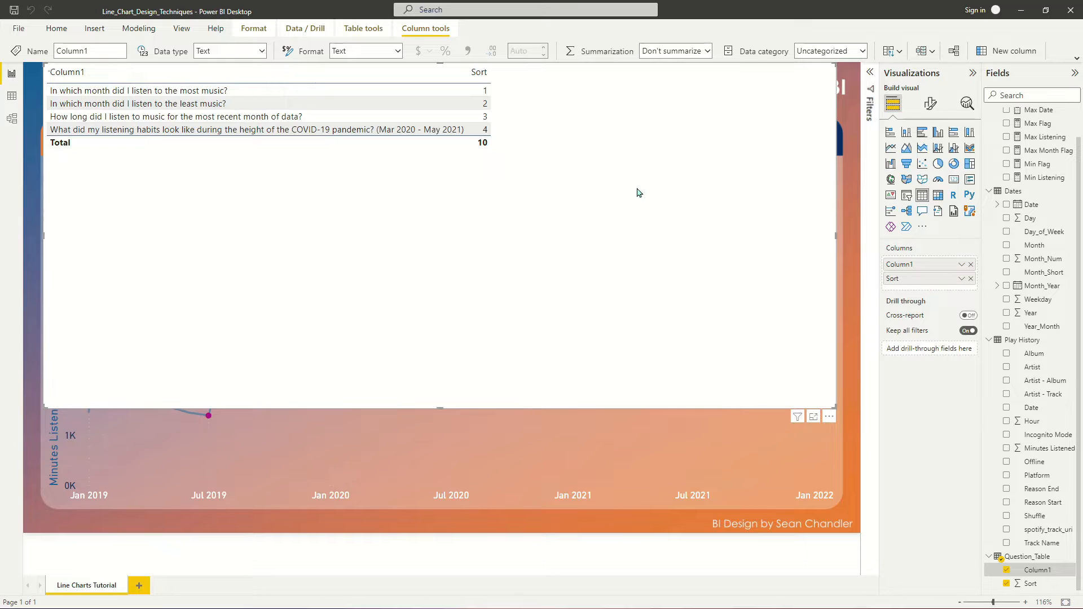
left_click(971, 279)
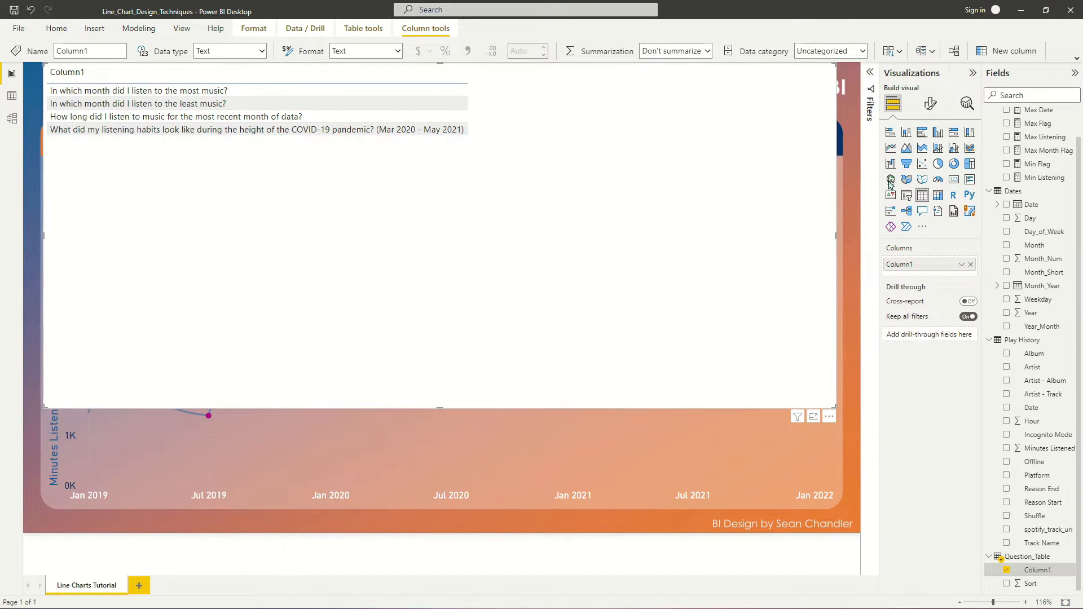
- Convert the question table visual to a slicer and turn off its background
left_click(907, 196)
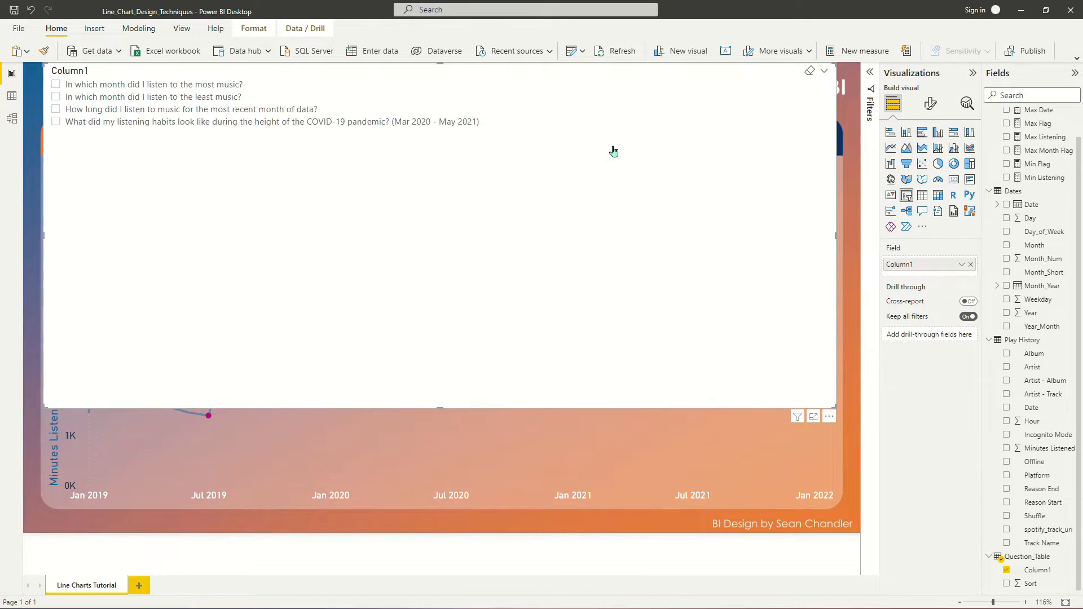
left_click(930, 103)
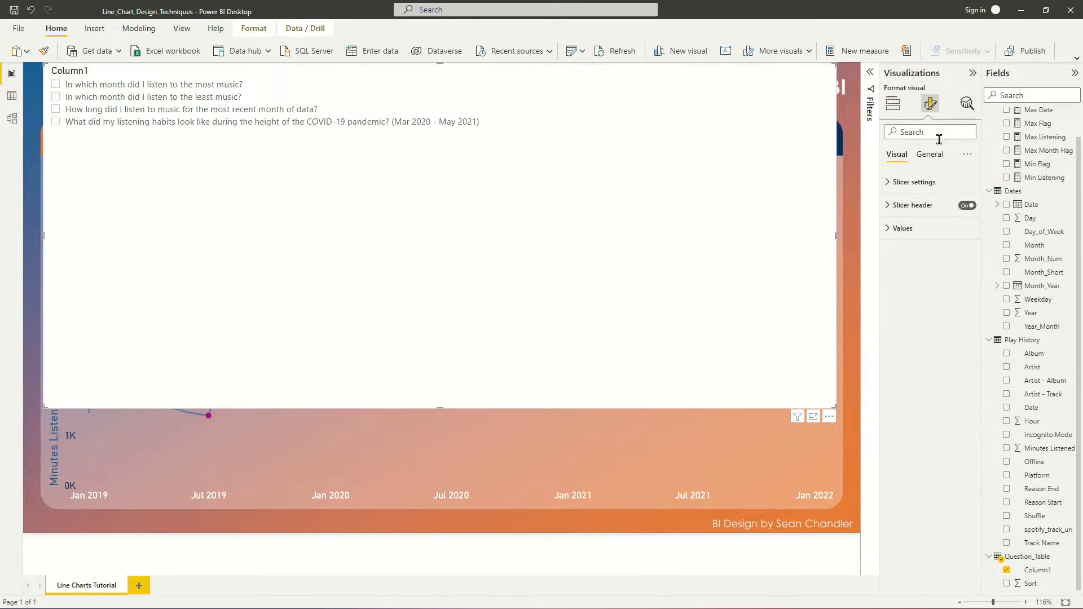
left_click(931, 154)
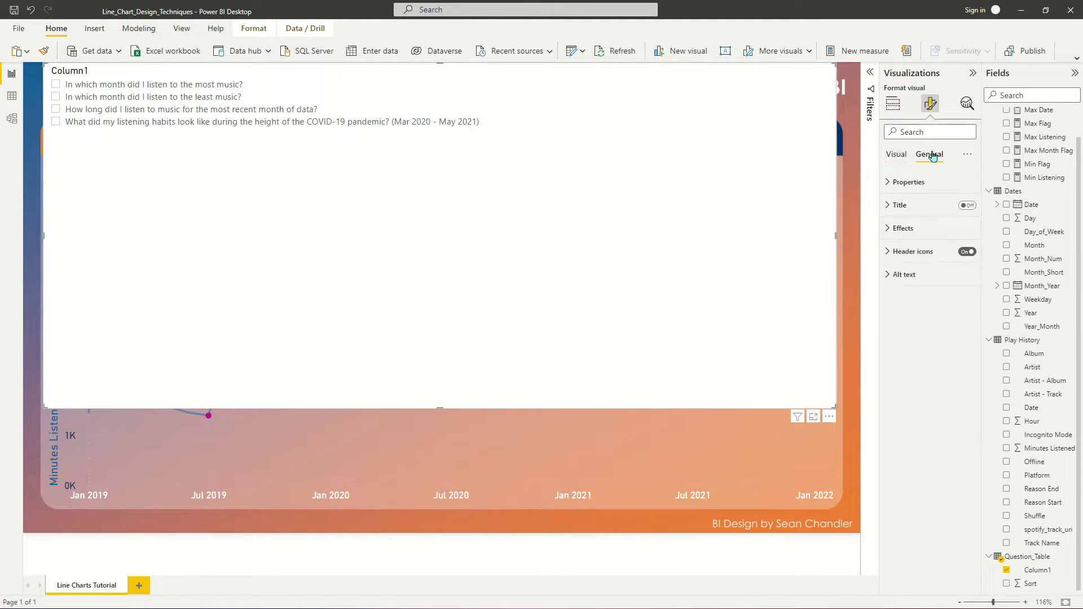
left_click(905, 229)
left_click(962, 251)
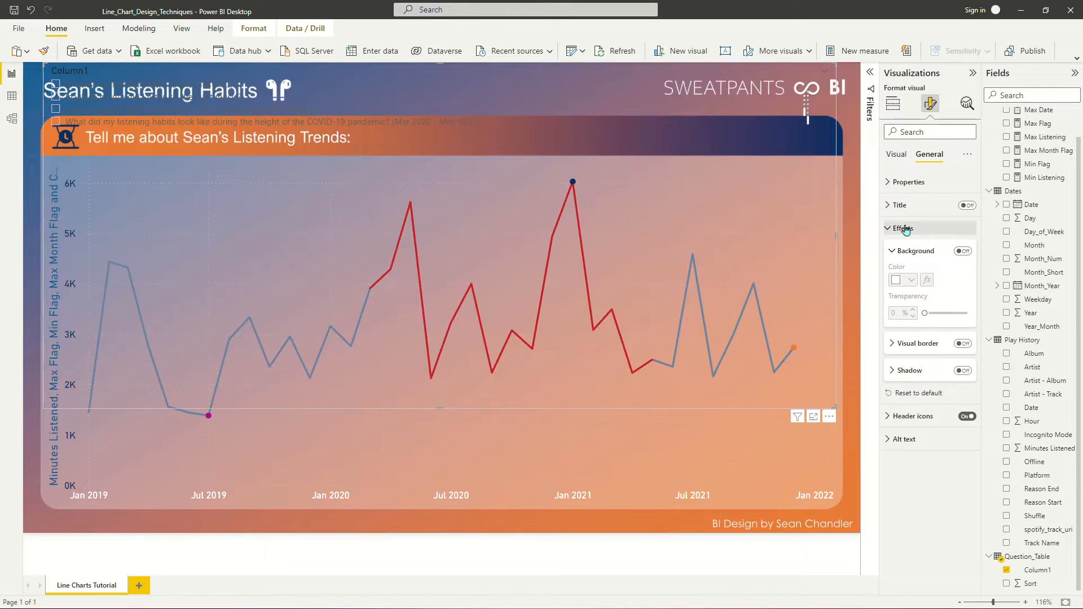
left_click(953, 228)
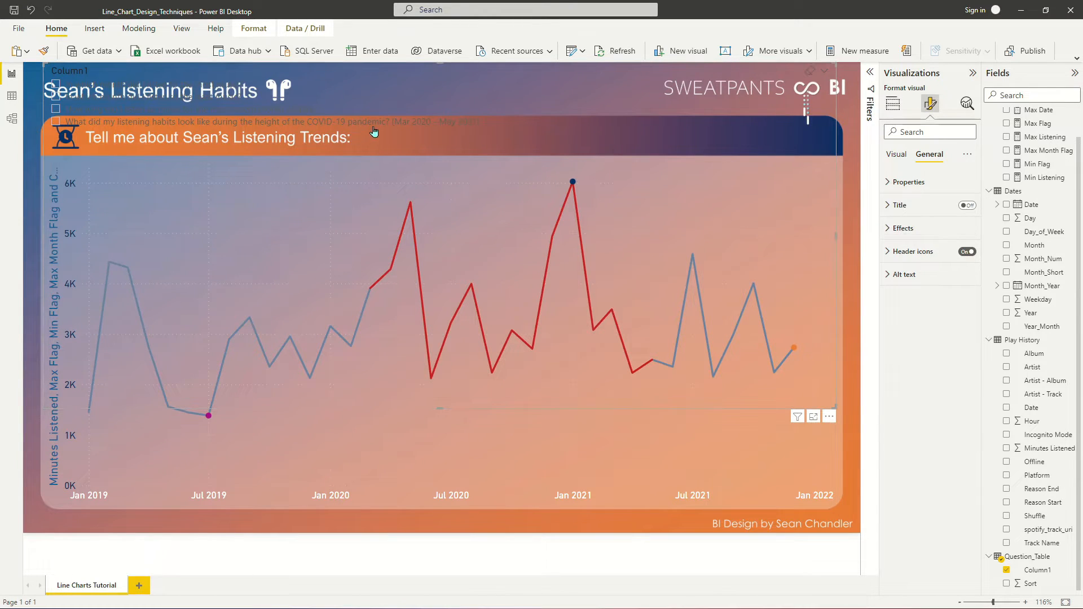
- Change the slicer to a dropdown and resize it to fit the header bar beside the listening trends title
left_click(826, 74)
left_click(781, 111)
left_click_drag(176, 96, 176, 129)
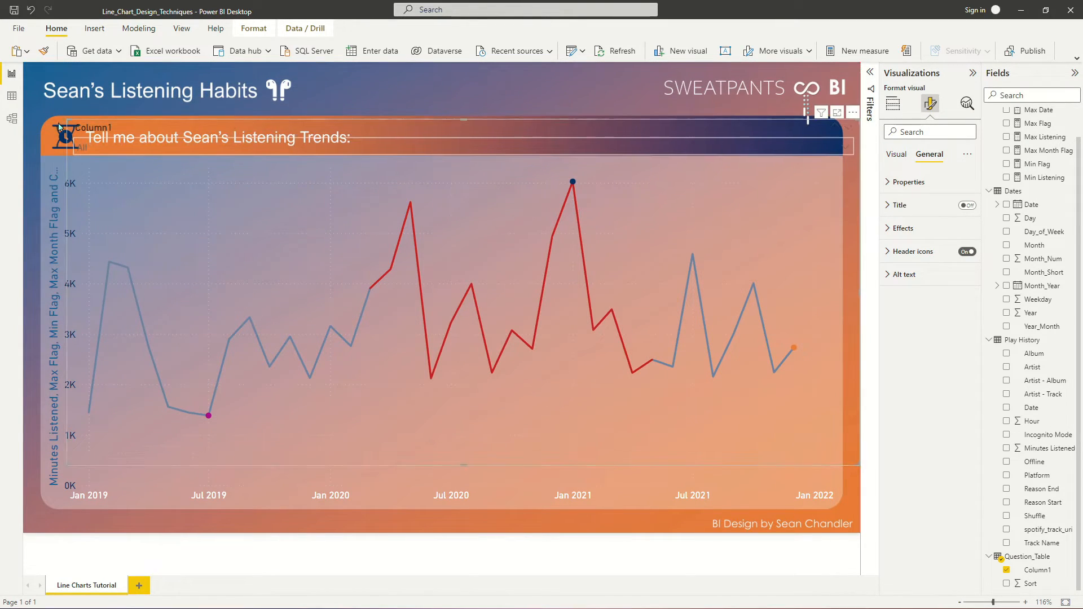
left_click_drag(68, 121, 352, 119)
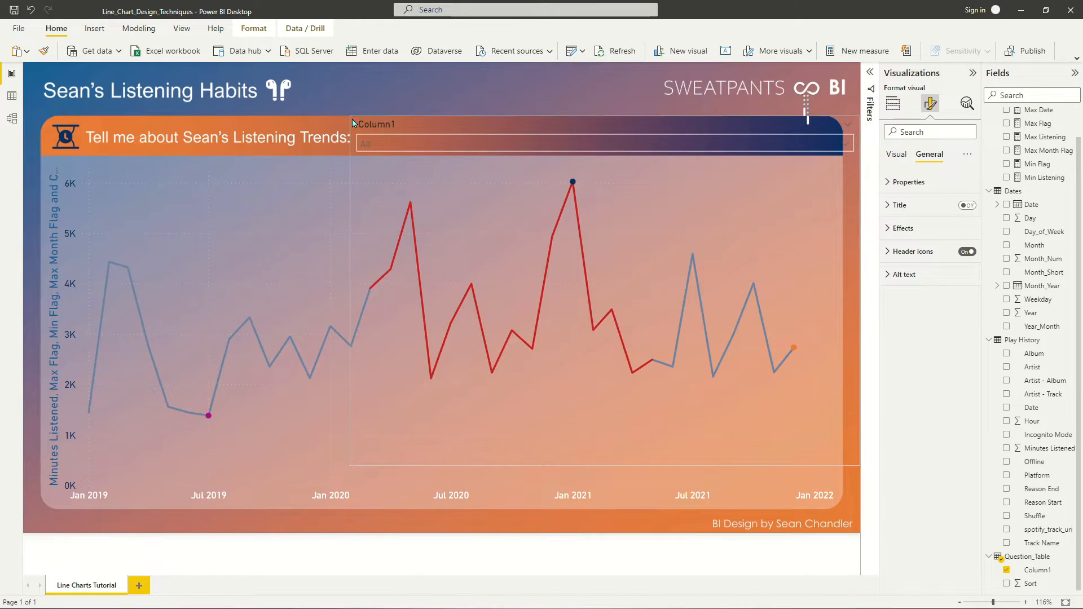
left_click_drag(856, 466, 837, 158)
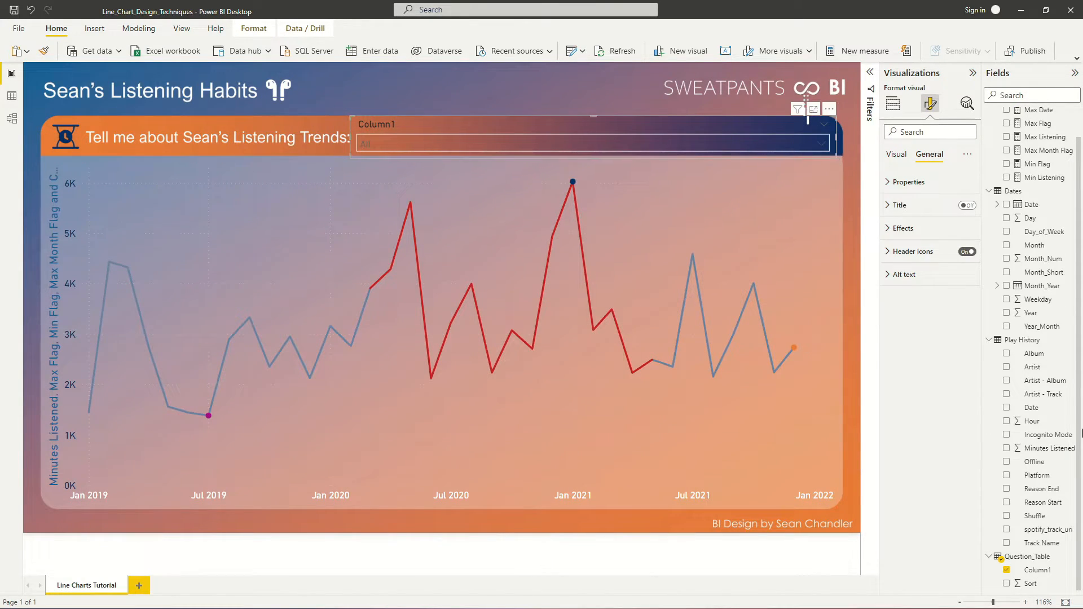
- Set the background color of the slicer's values to white
left_click(897, 154)
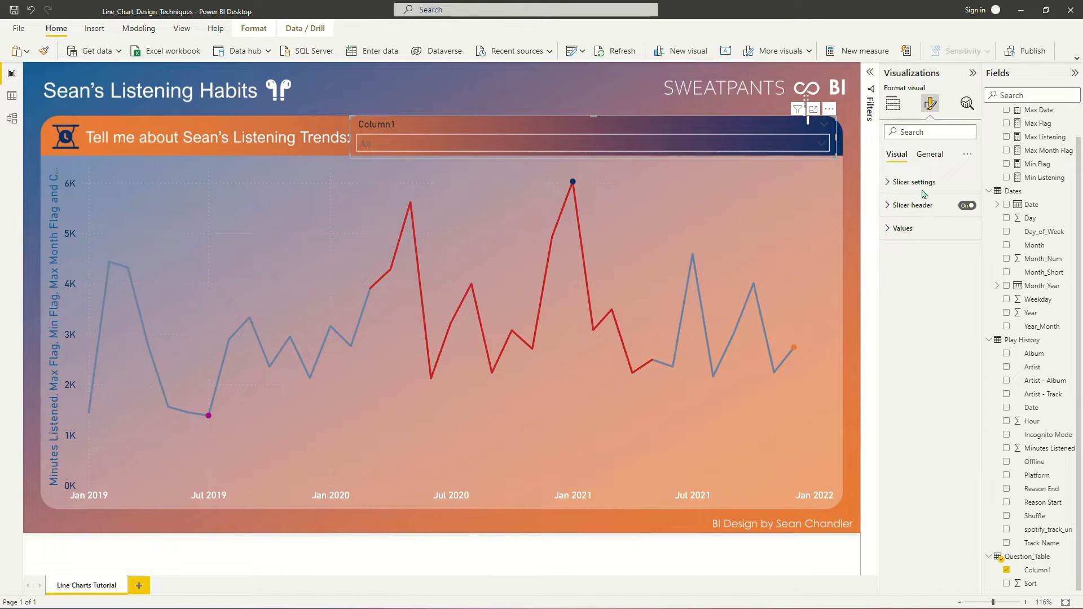
left_click(905, 229)
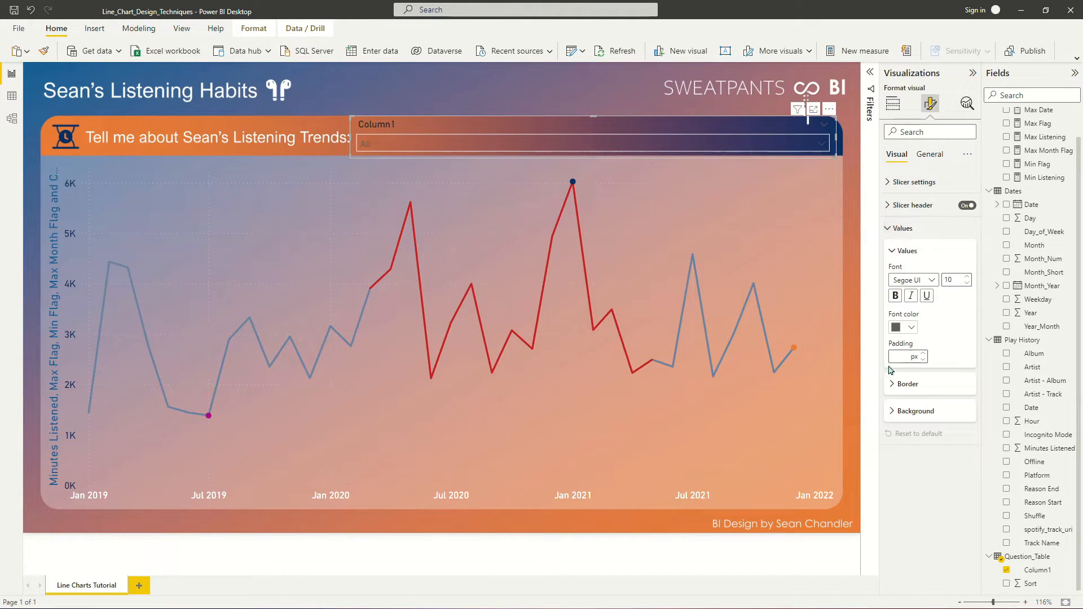
left_click(897, 410)
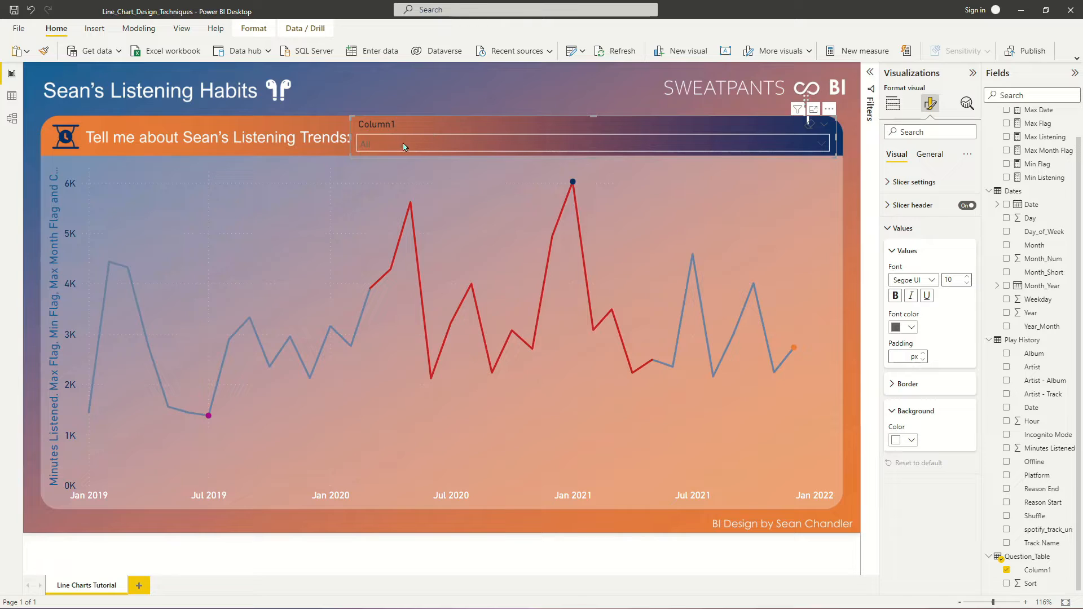
left_click(905, 440)
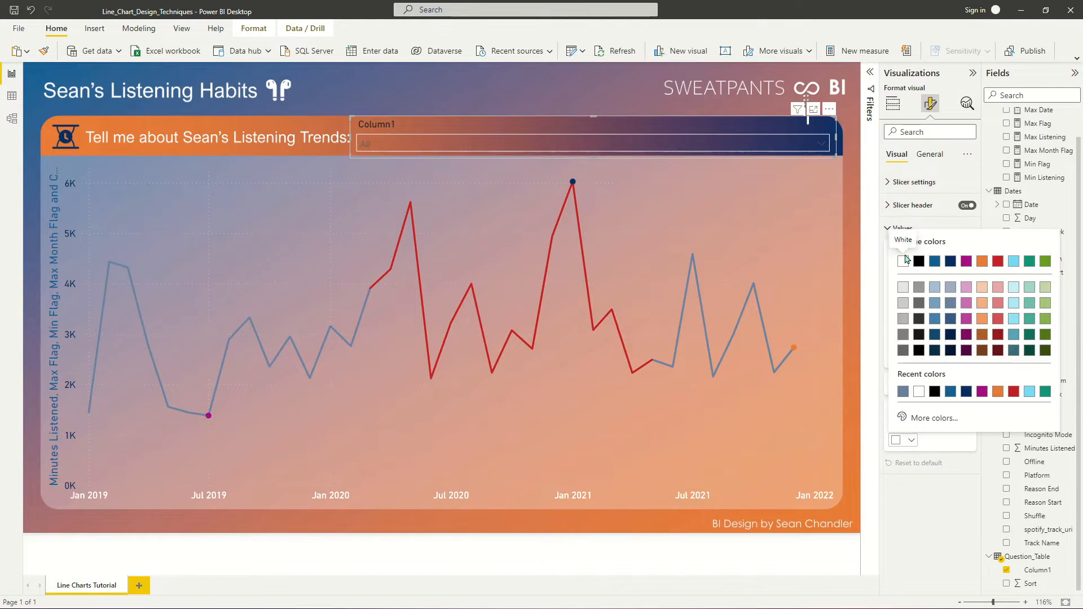
left_click(904, 260)
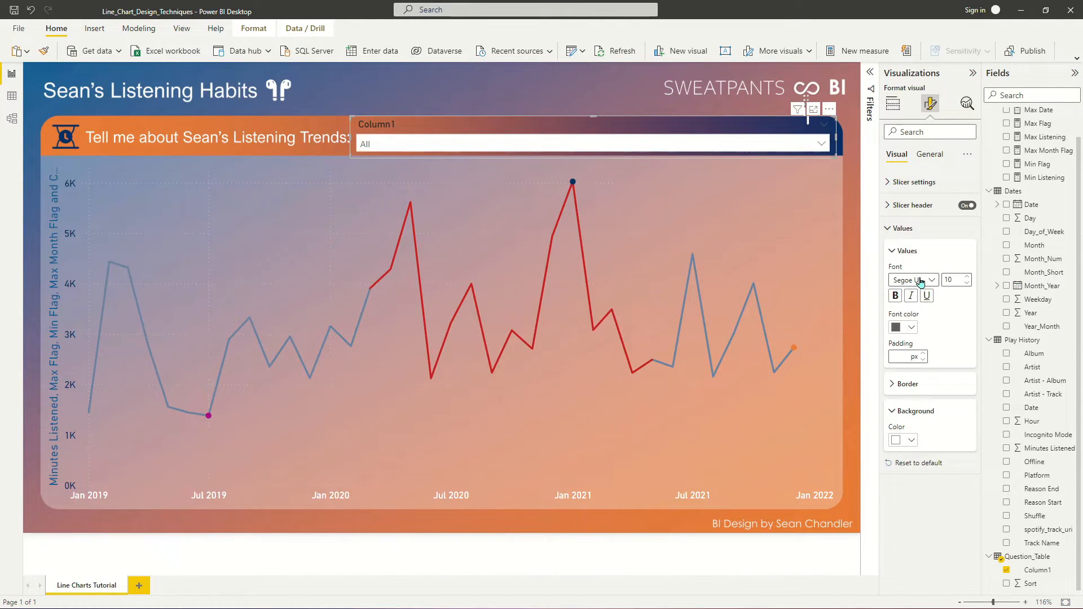
- Set the slicer values' font to DIN at size 12
left_click(920, 280)
left_click(915, 330)
left_click(967, 277)
left_click(967, 277)
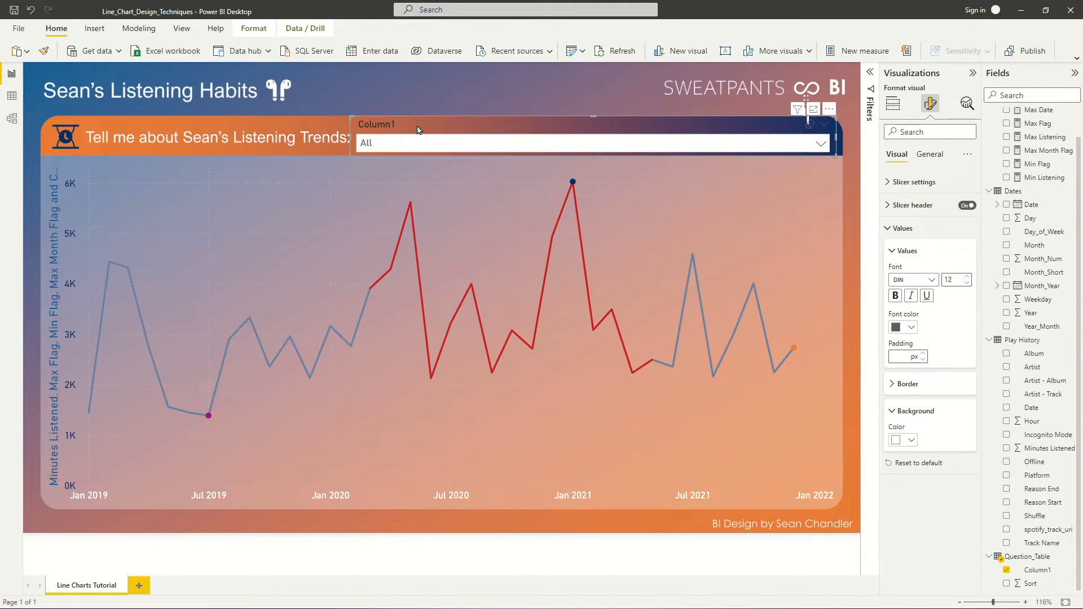
- Turn off the slicer header, align the slicer with the listening trends title in the header bar, and expand its question list
left_click_drag(381, 129, 381, 125)
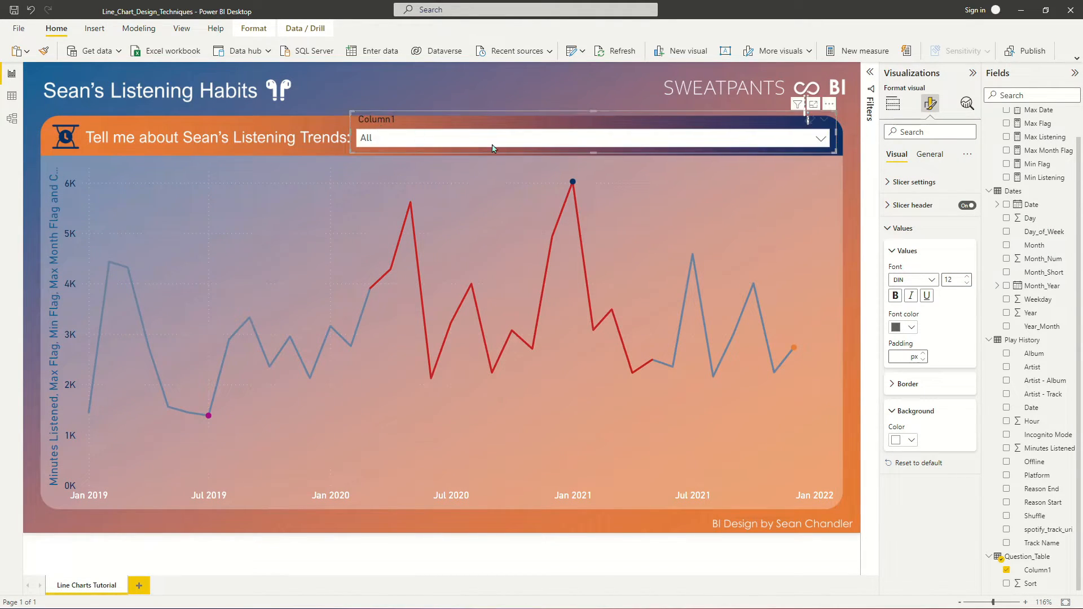
left_click(797, 142)
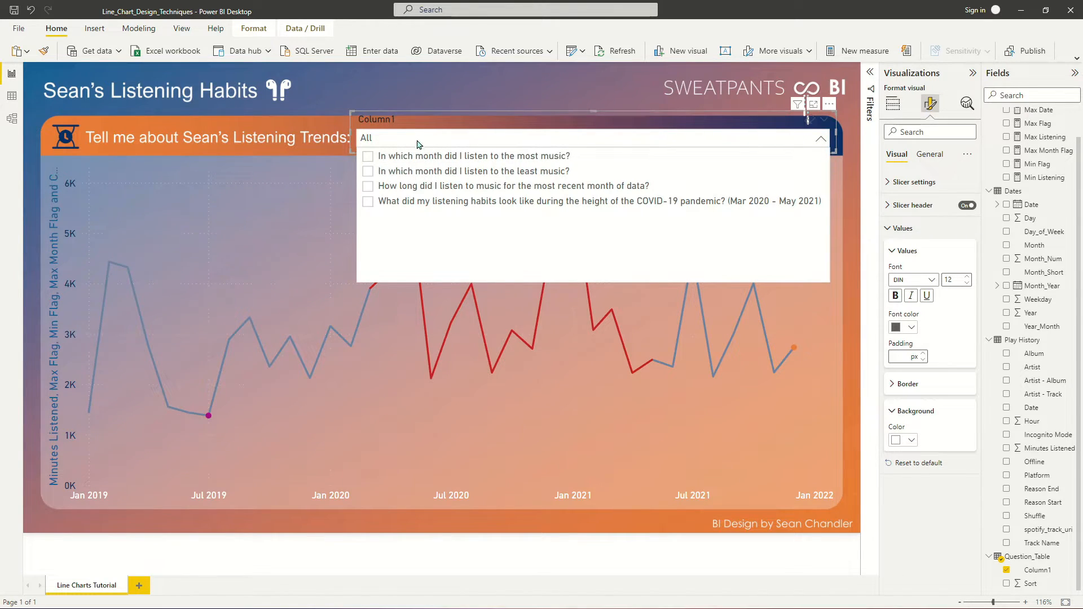
left_click(482, 141)
left_click(967, 205)
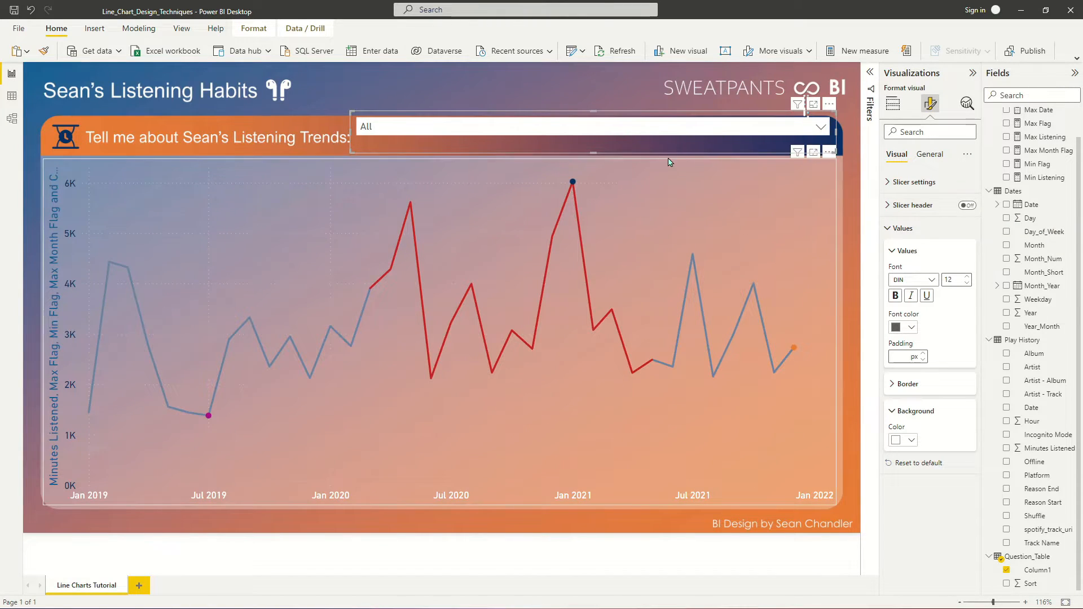
left_click_drag(594, 112, 607, 128)
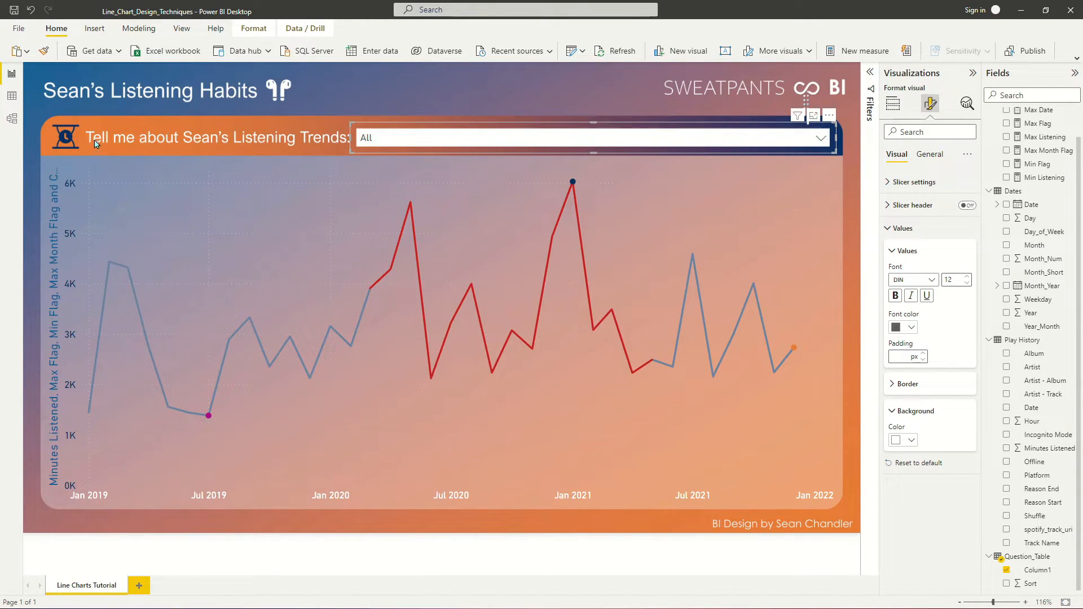
left_click(416, 141)
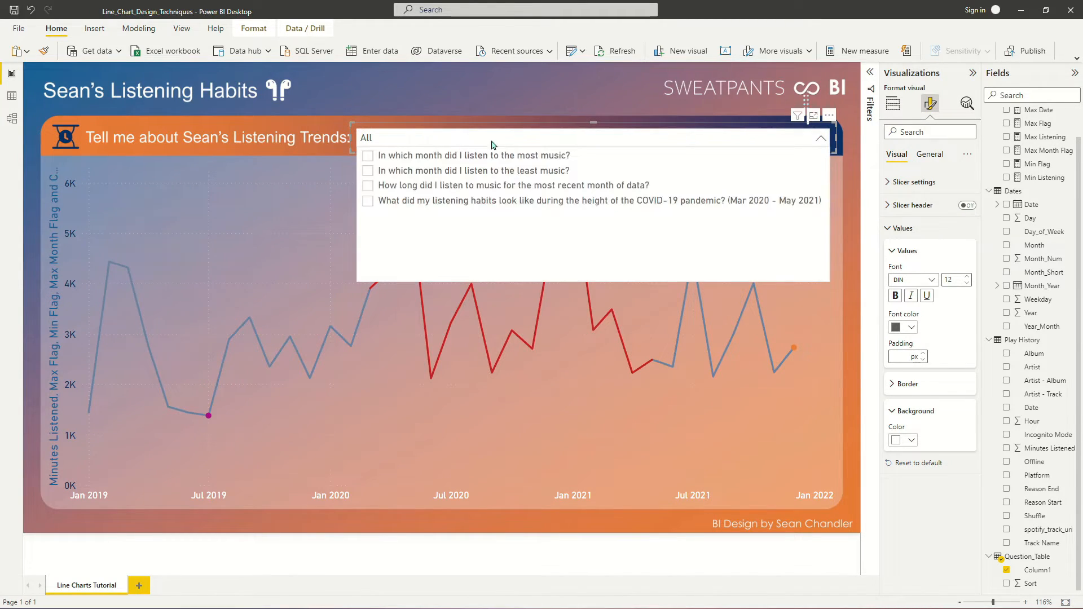
- Collapse the slicer's question list and turn on single select for the slicer
left_click(454, 137)
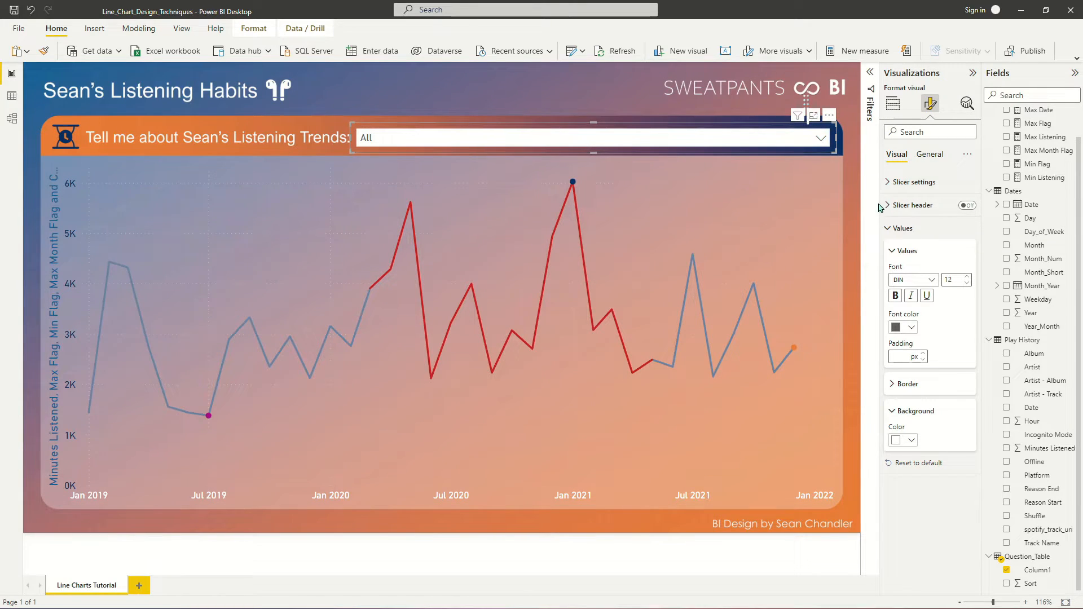
left_click(904, 229)
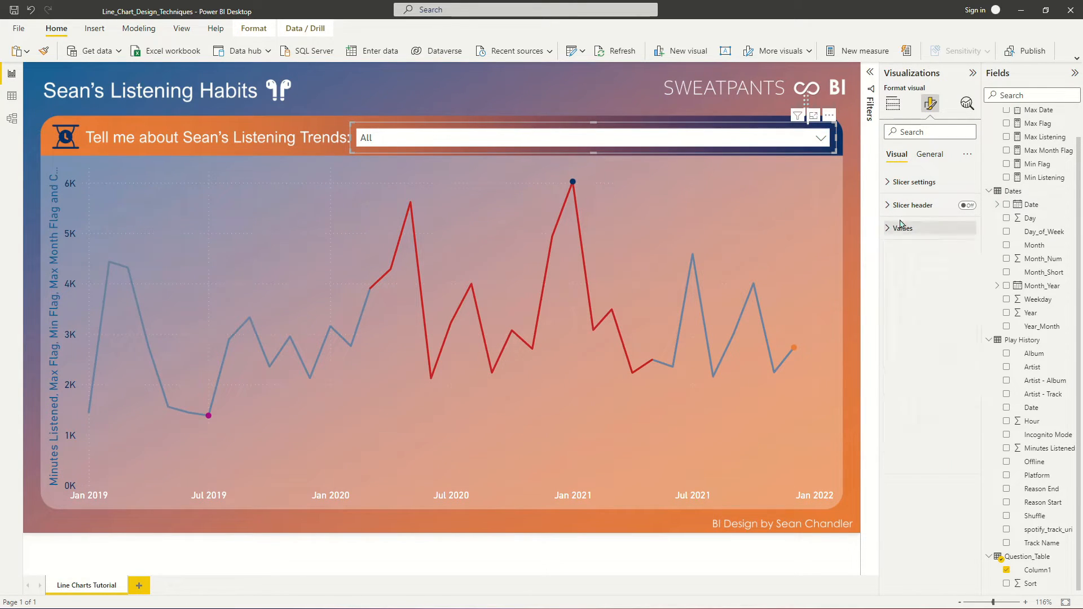
left_click(914, 182)
left_click(915, 205)
left_click(960, 221)
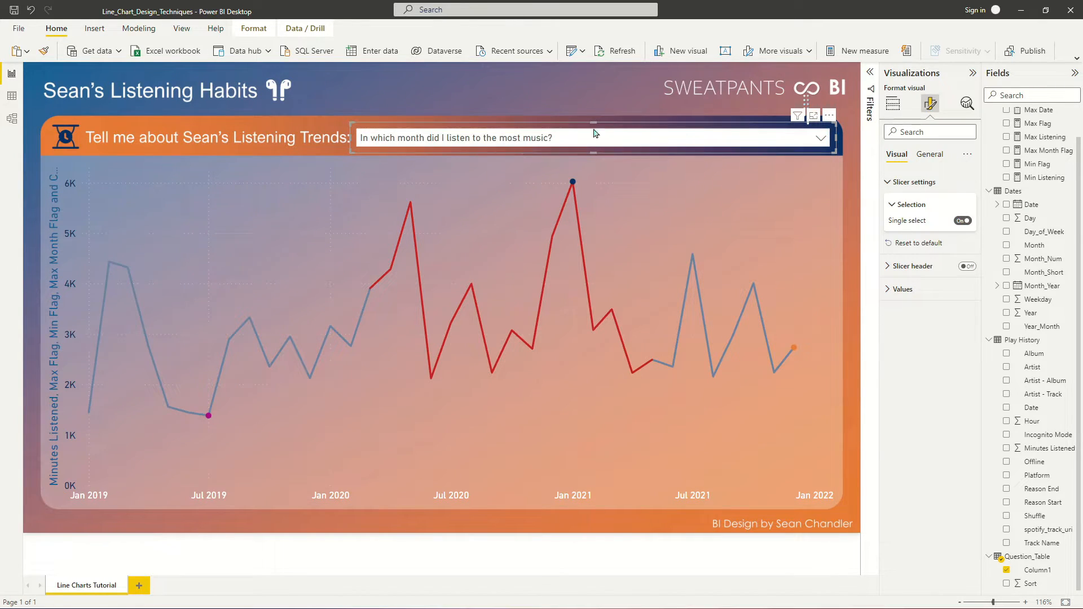
- Check the single-choice question list in the slicer's dropdown and close it again, keeping the most-music question selected
left_click(570, 141)
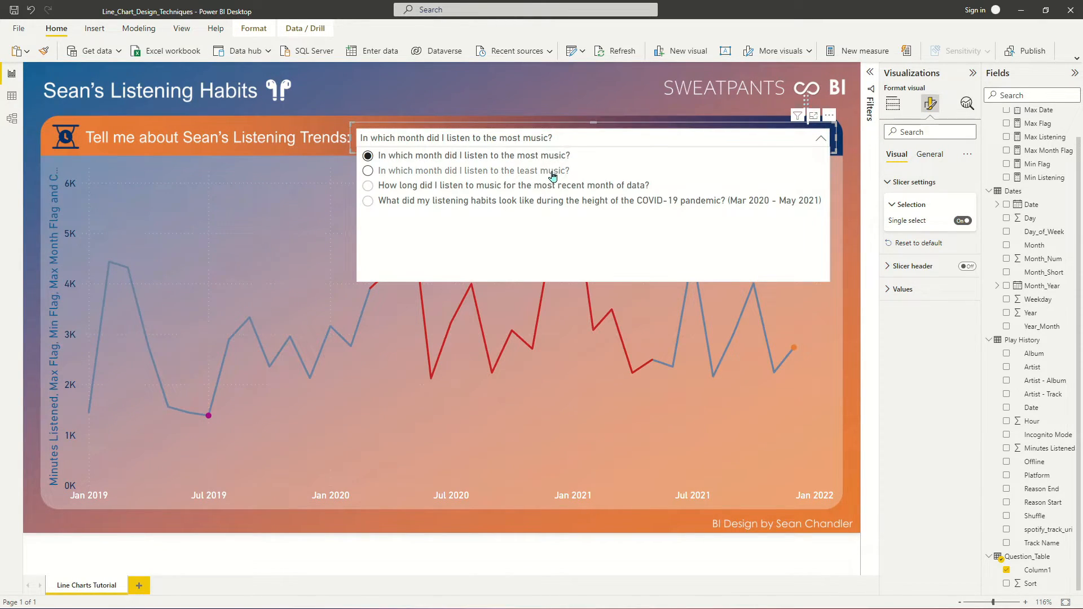
left_click(604, 137)
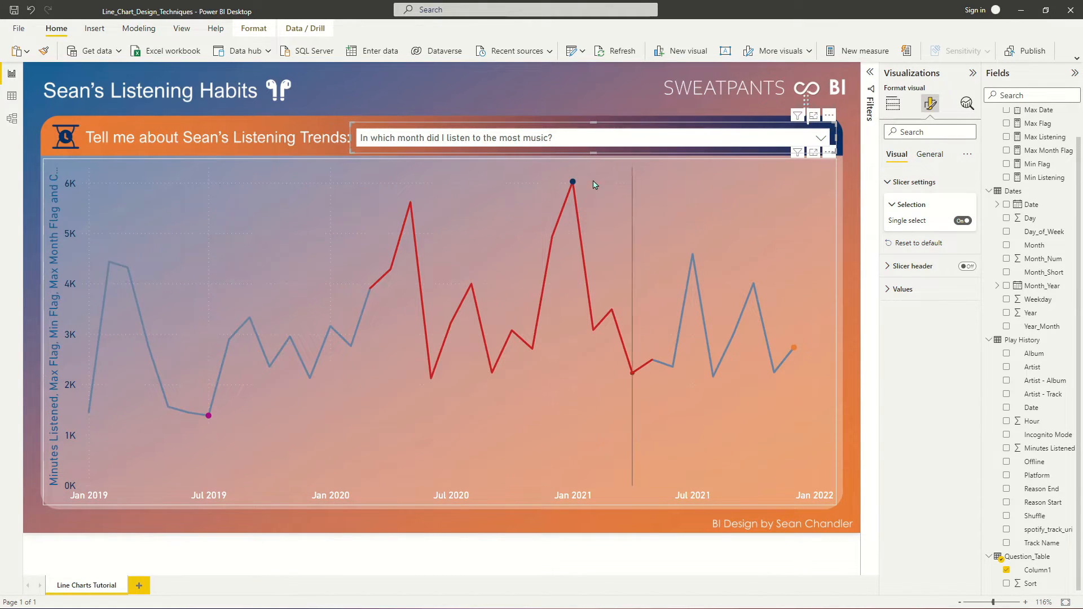
left_click(738, 146)
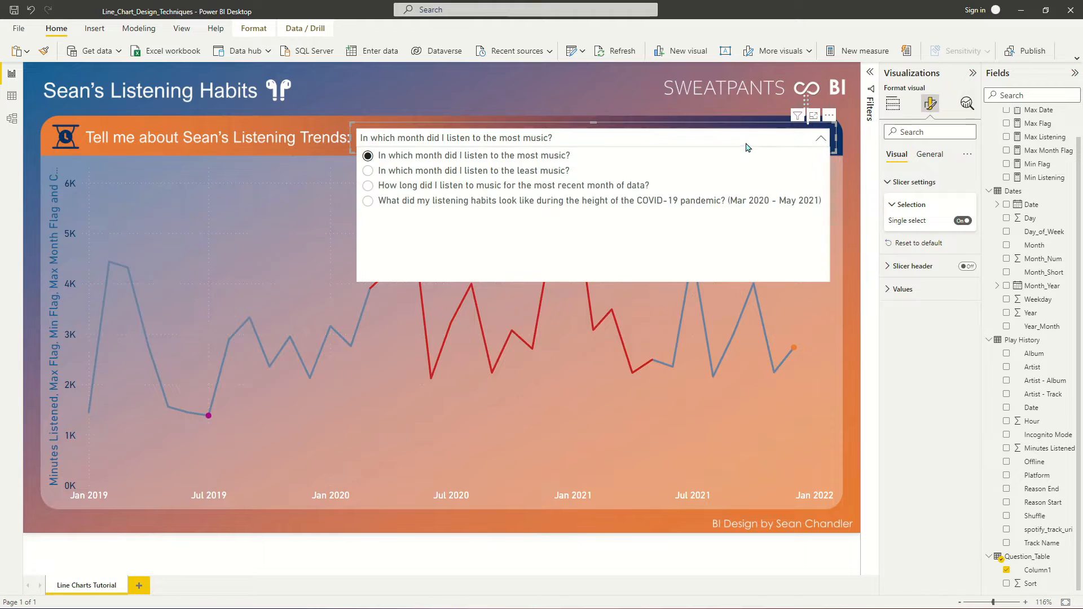
left_click(549, 130)
left_click(567, 139)
left_click(566, 139)
- Create a new measure in the _Measures table and begin its formula with the name Toggle
scroll(1081, 231, "up", 1)
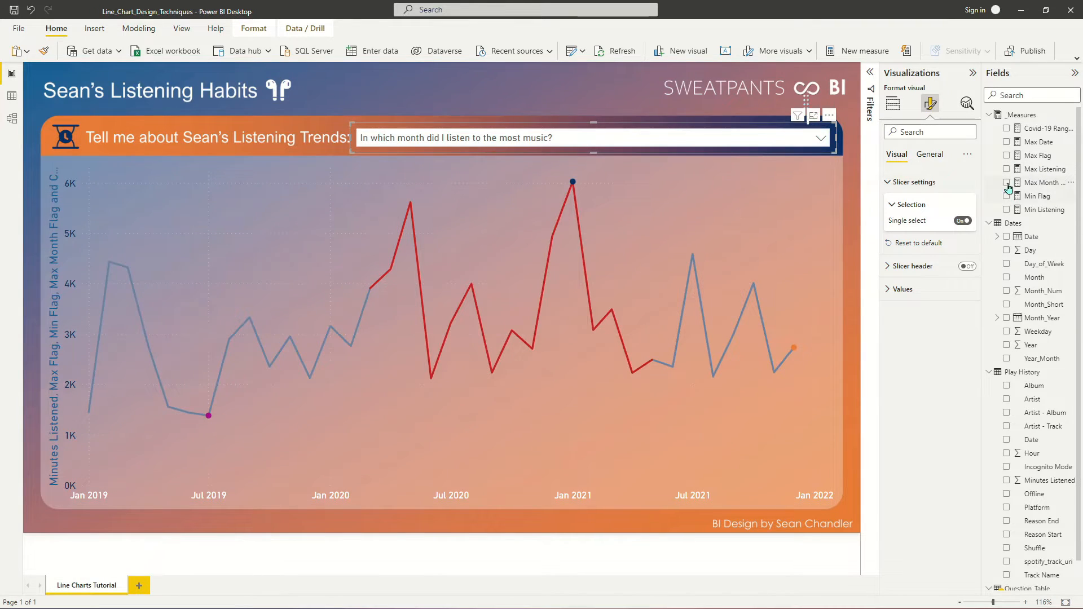
right_click(1039, 162)
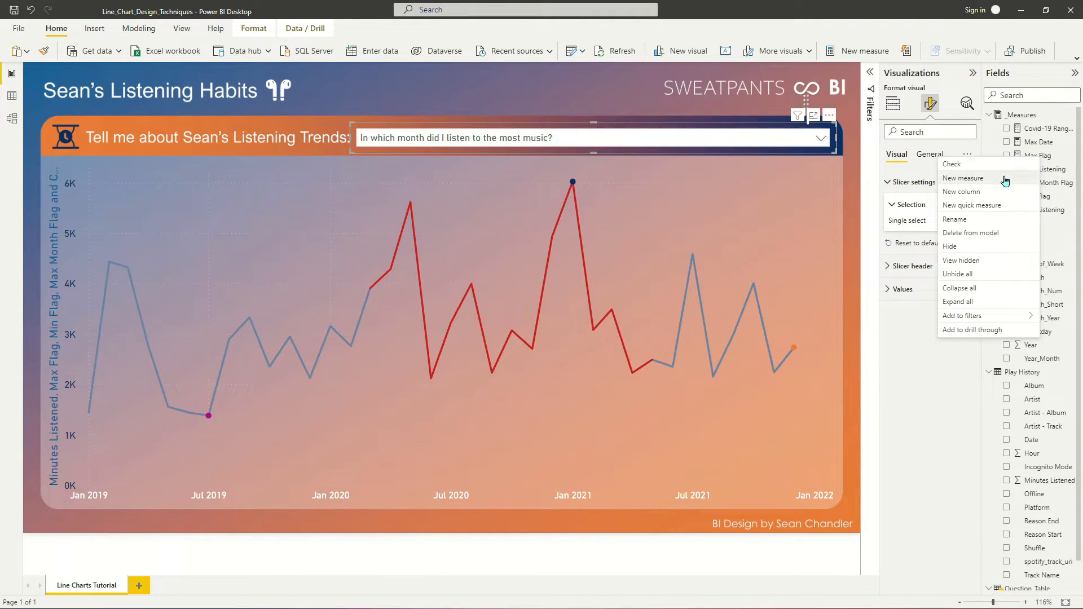
left_click(963, 178)
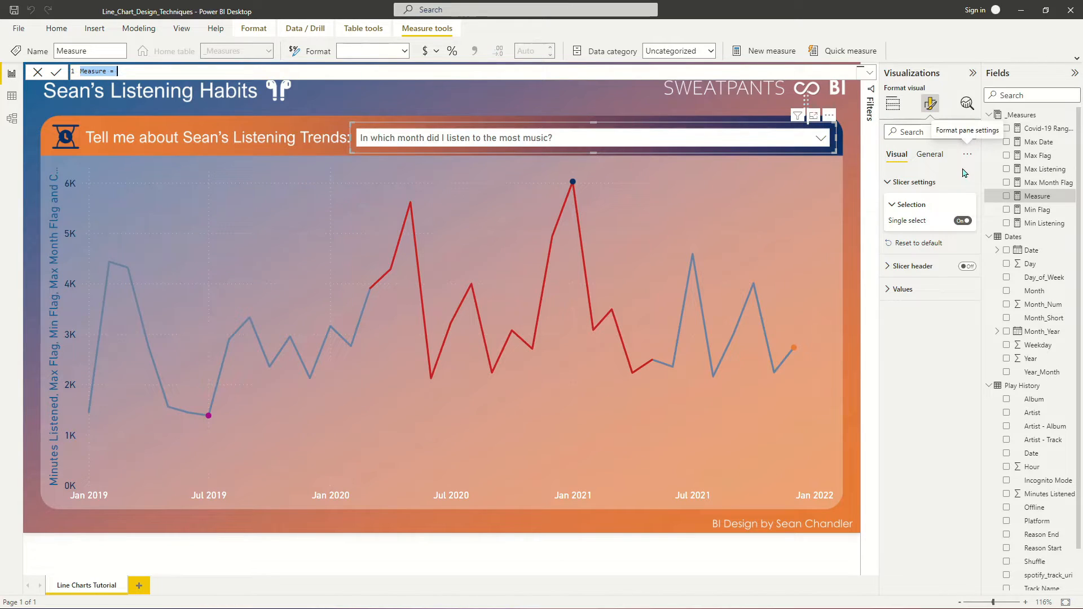
type("Toggle =")
key("shift+Return")
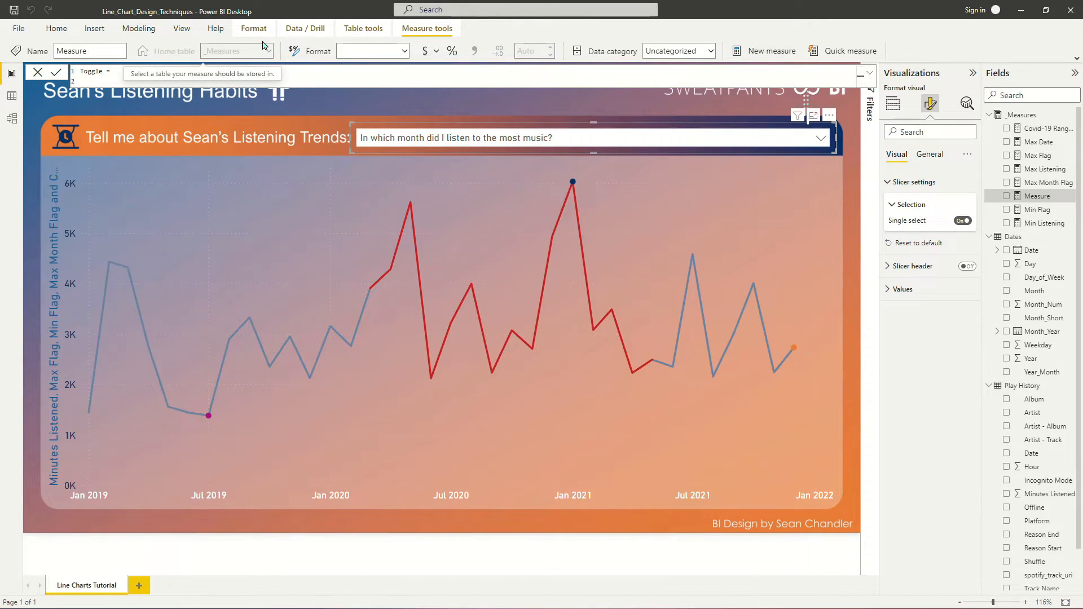
- Add the Toggle formula's first condition, returning [Max Flag] if SELECTEDVALUE(Question_Table[Sort])=1
type("If(sele")
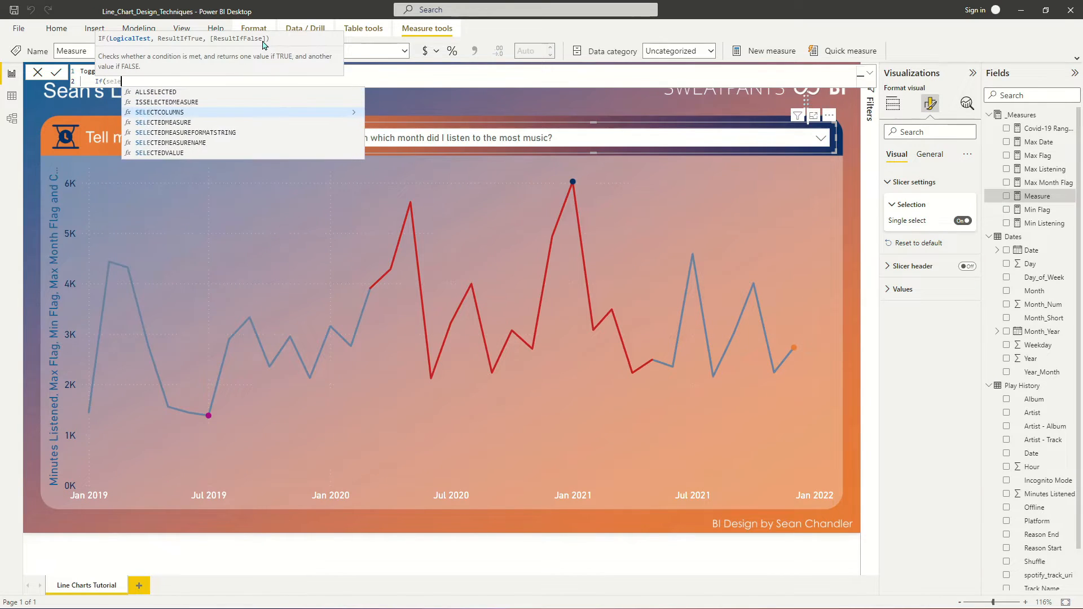
type("ctedv")
key("Tab")
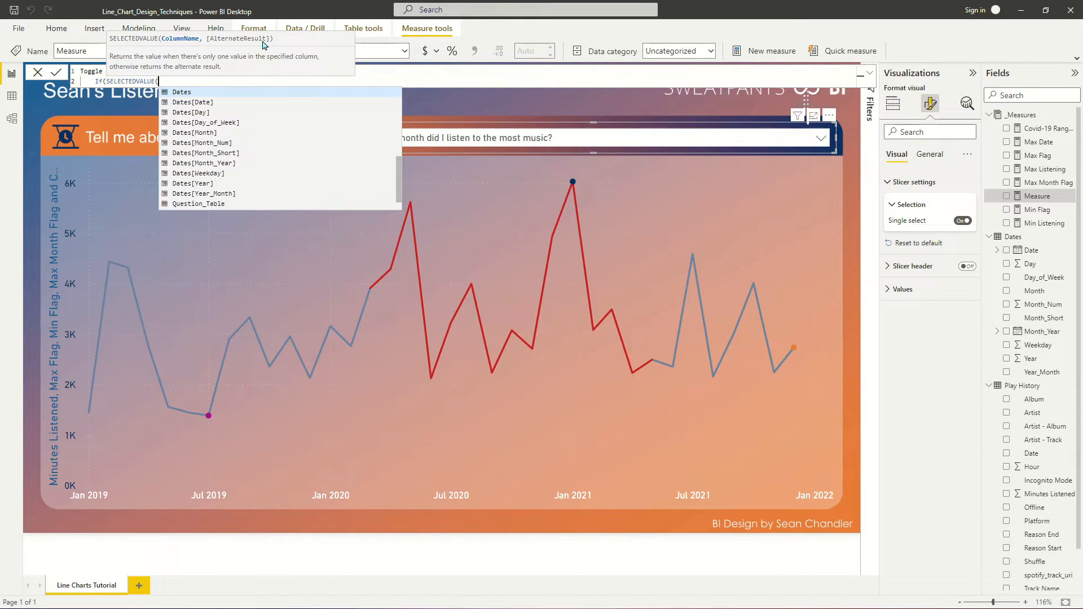
type("qu")
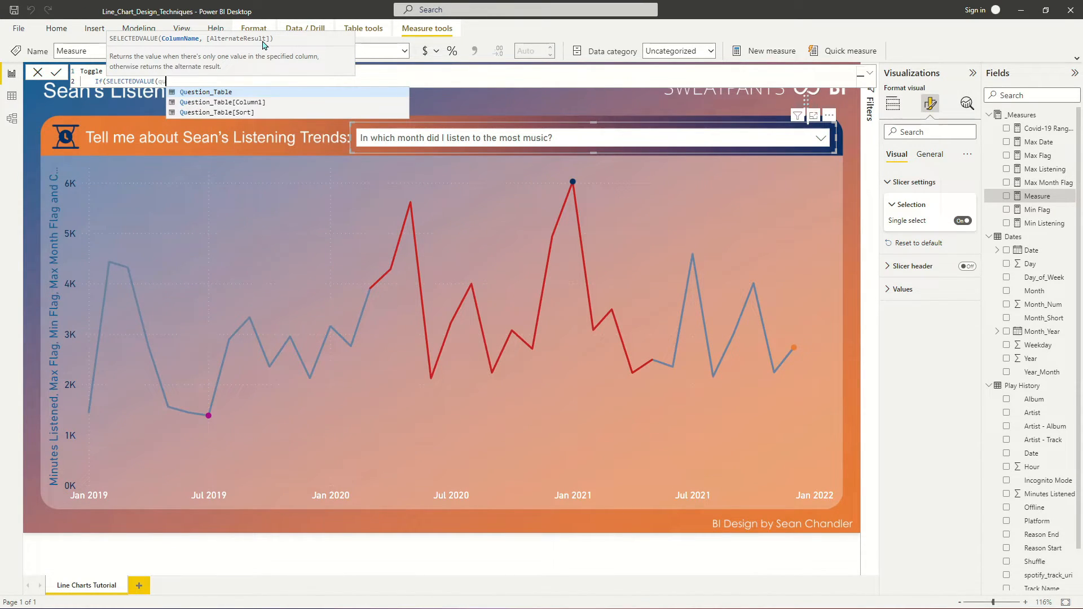
key("Escape")
type("e")
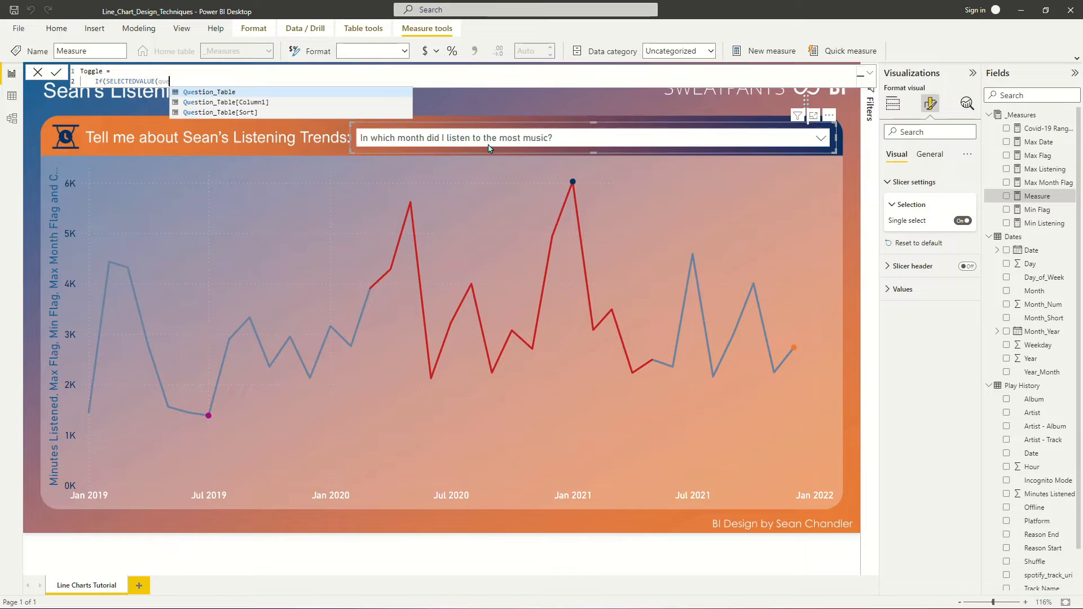
left_click(251, 113)
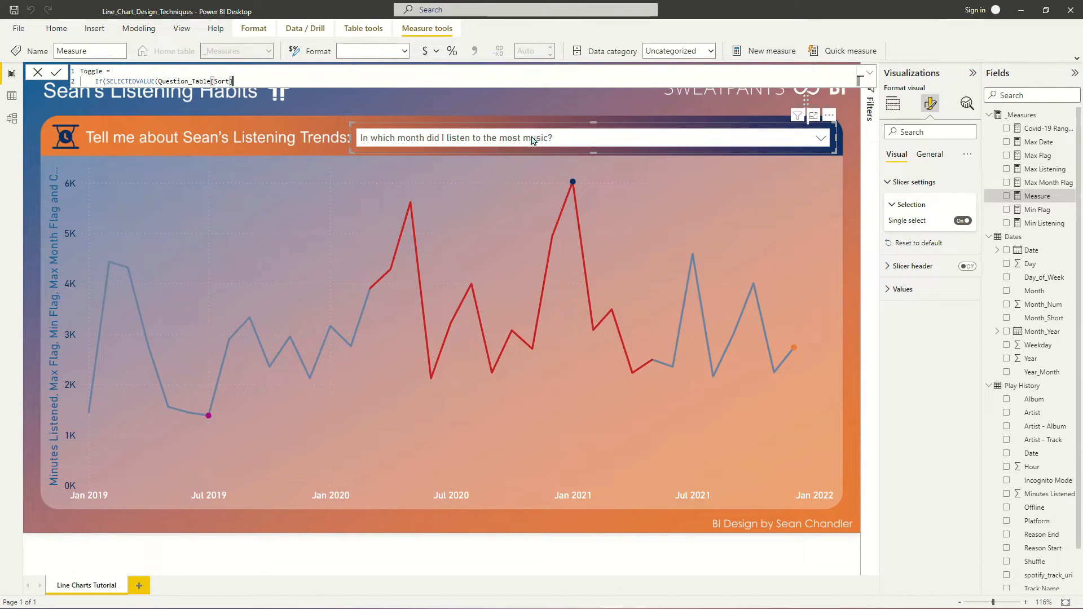
type(")=1")
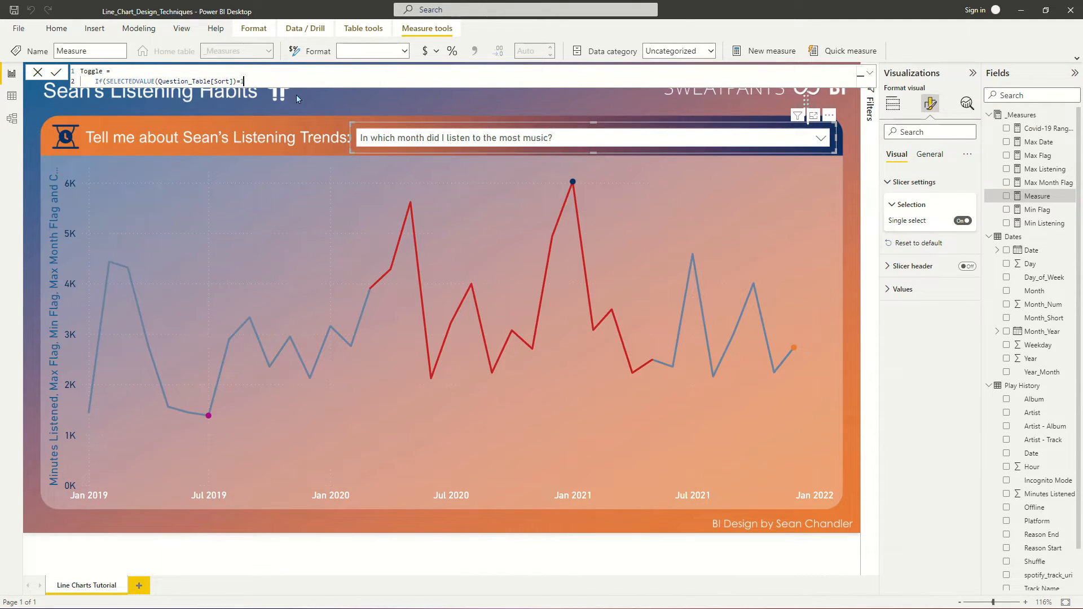
type(",max")
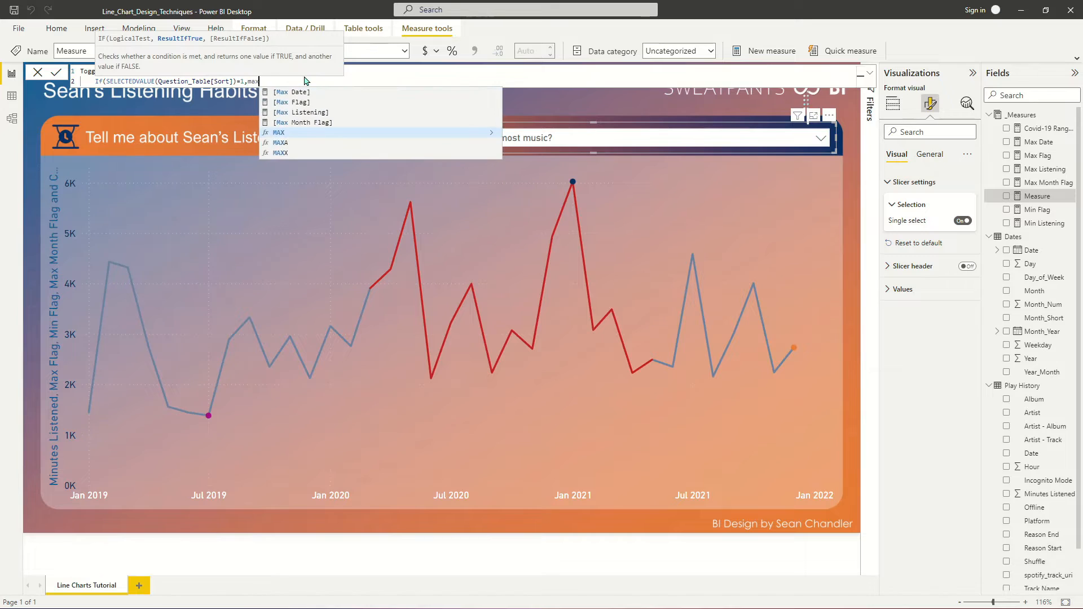
key("Up")
key("Tab")
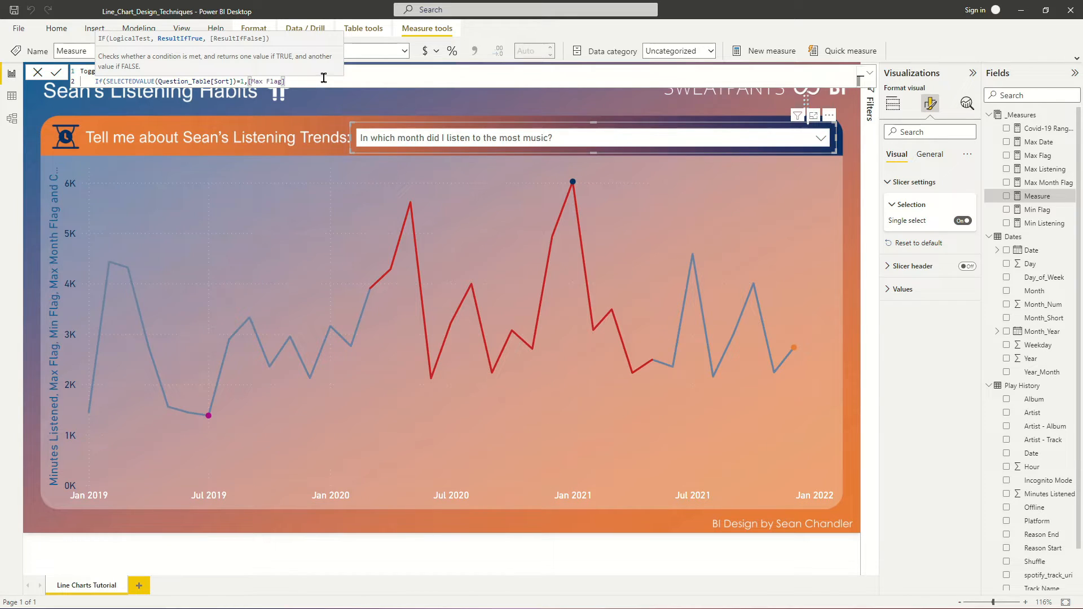
- Nest a second IF on a new line of the Toggle formula, returning [Min Flag] when SELECTEDVALUE(Question_Table[Sort])=2
type(",")
key("shift+Return")
type("I")
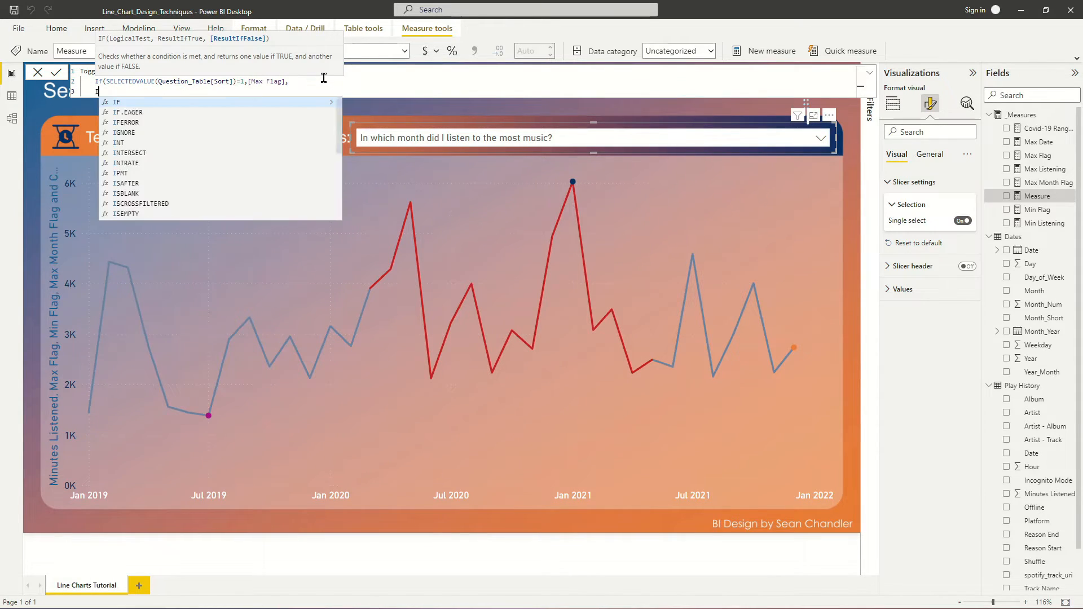
type("f(seLECTEDVALUE(")
key("Tab")
type("sor")
key("Tab")
type(")")
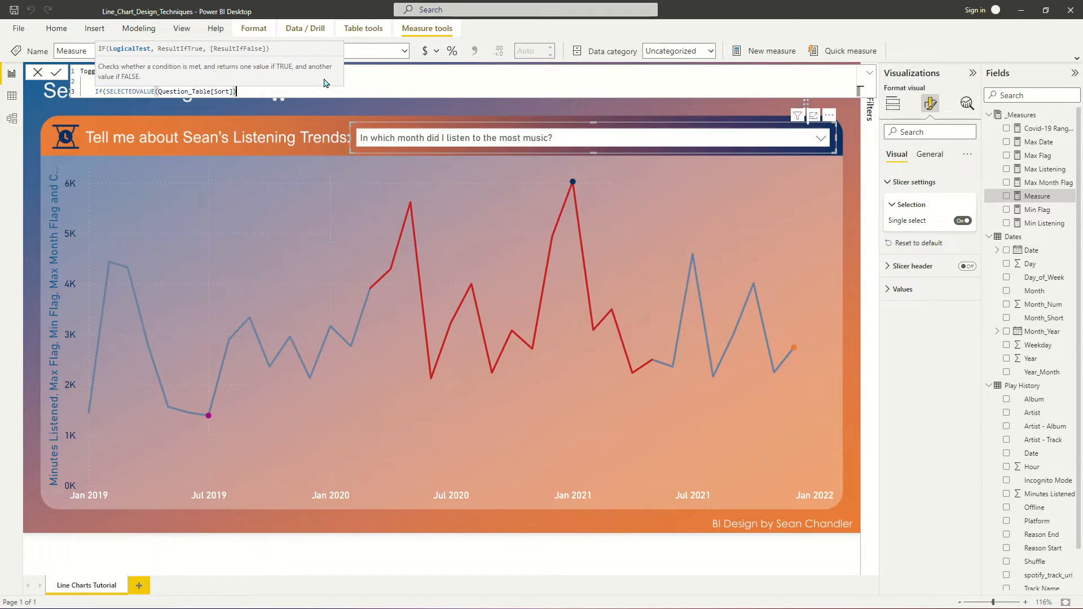
type("=2,")
key("Escape")
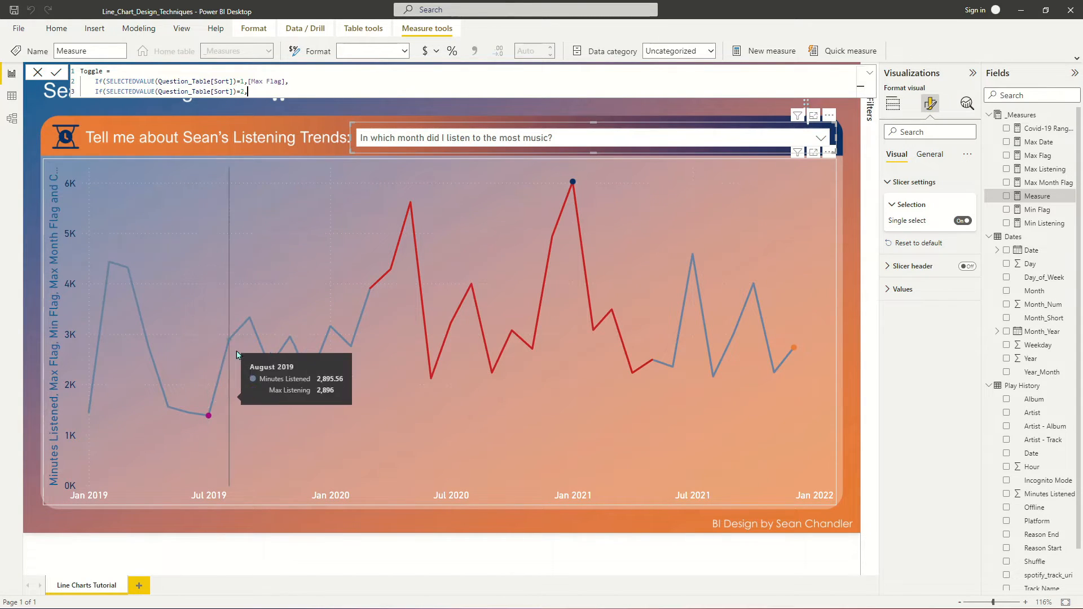
type("min")
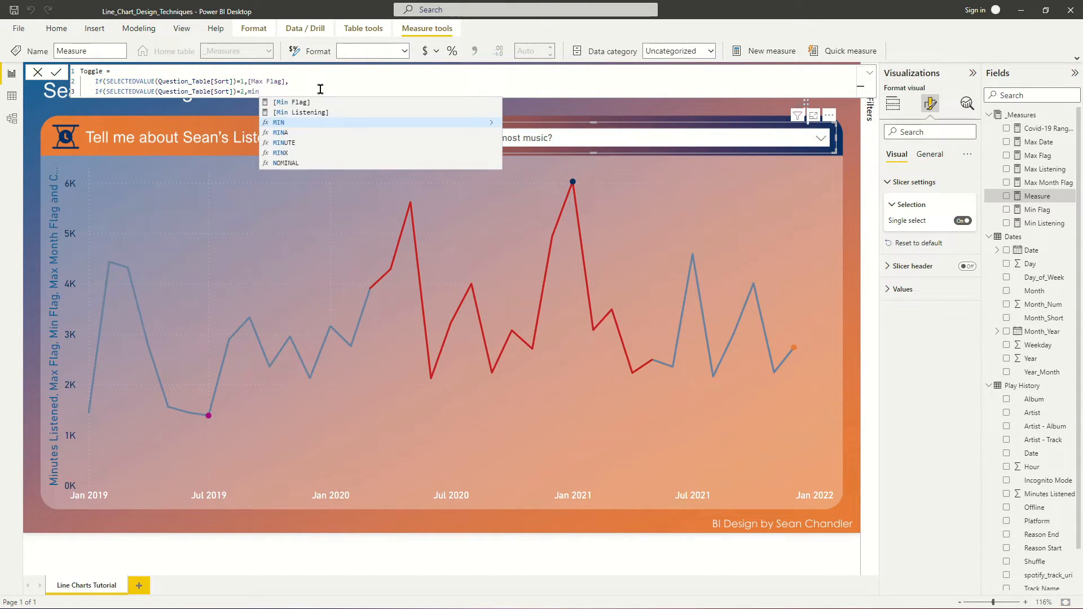
key("Up")
key("Up")
key("Tab")
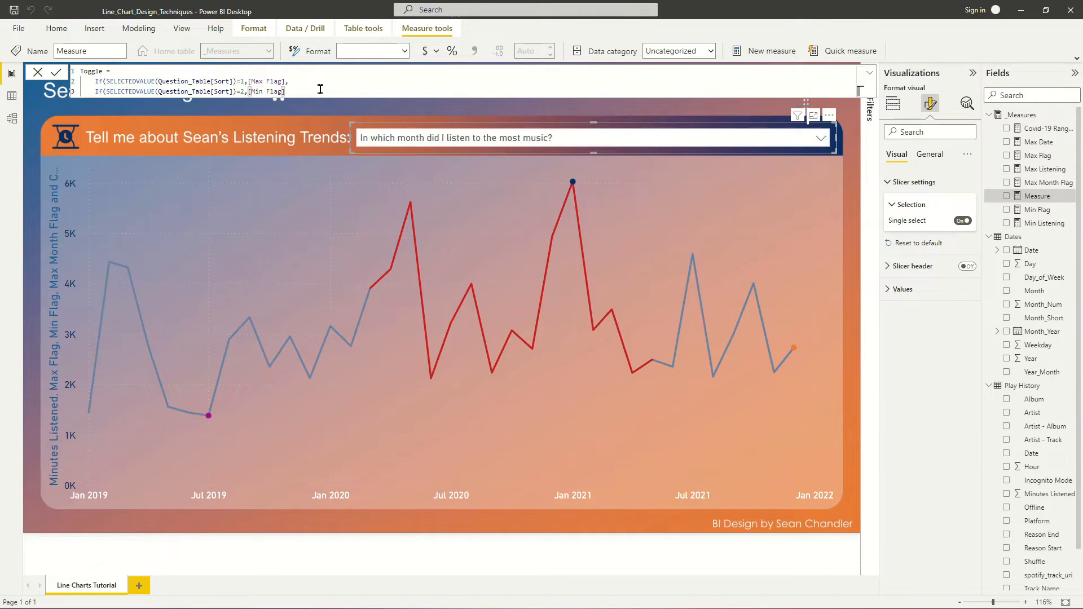
- Nest a third IF on a new line of the Toggle formula, returning [Max Month Flag] when SELECTEDVALUE(Question_Table[Sort])=3
type(",")
key("shift+Return")
type("If(SelectedVALUE(Question_Table[Sort])=3")
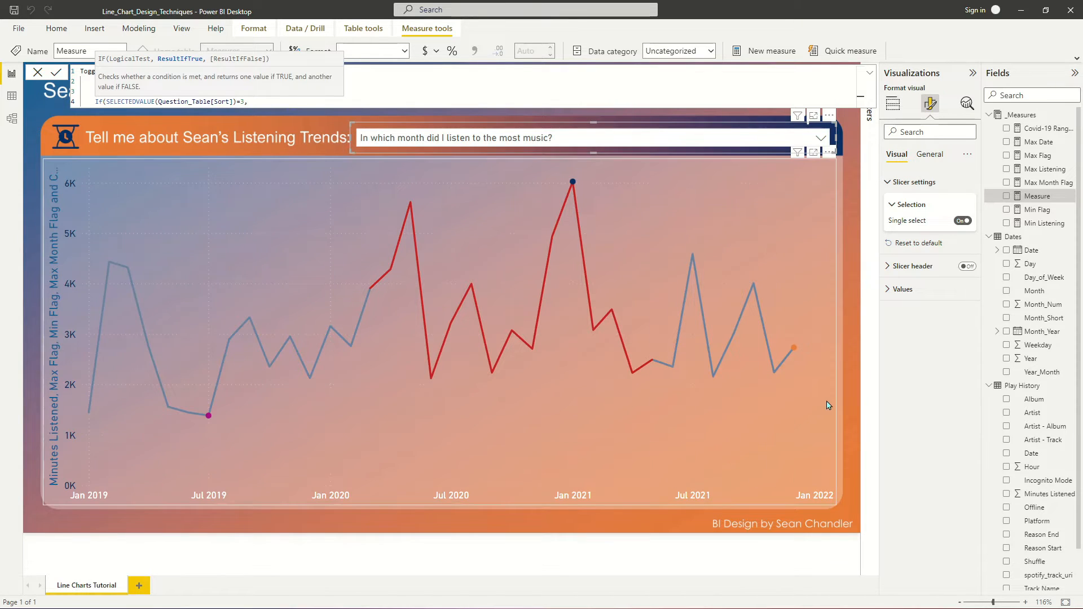
mouse_move(795, 352)
type(",")
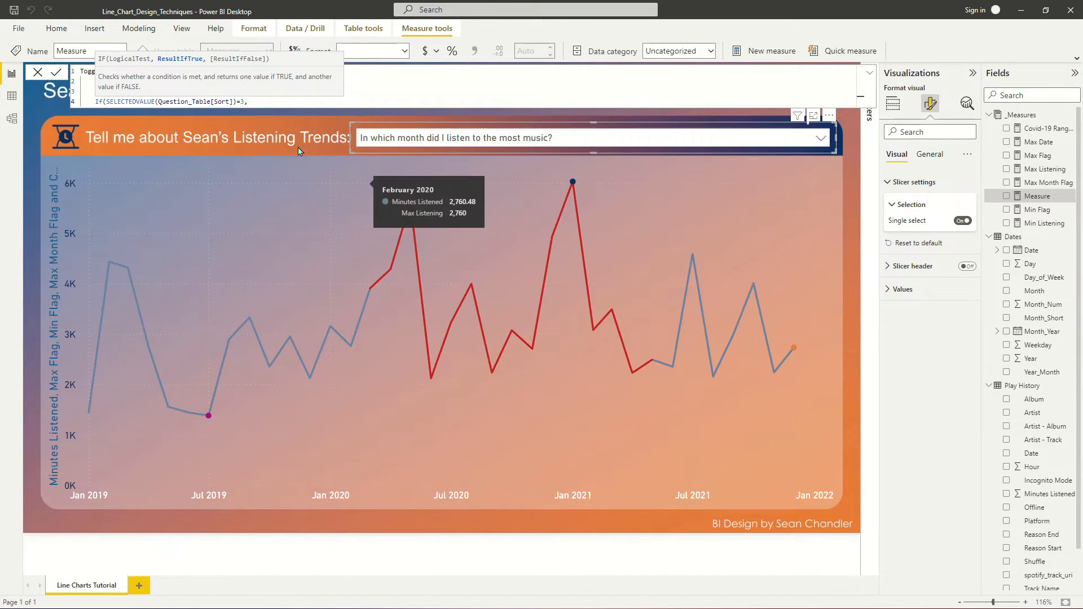
type("max")
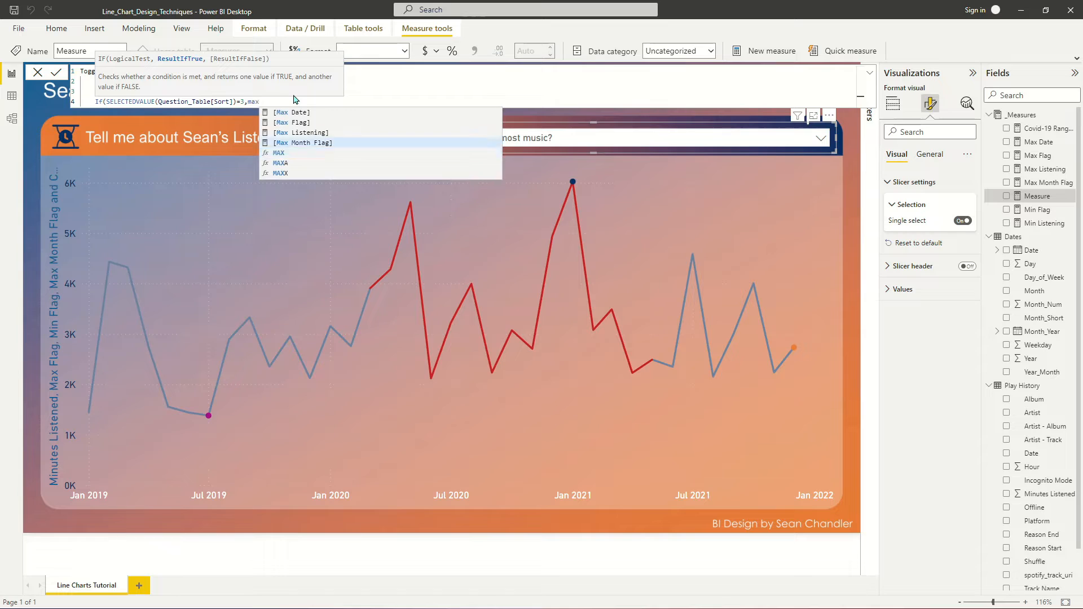
key("Up")
key("Tab")
- Nest a fourth IF returning [Covid-19 Range Flag] when SELECTEDVALUE(Question_Table[Sort])=4, close all parentheses and commit the Toggle measure
type(",")
key("shift+Return")
type("If")
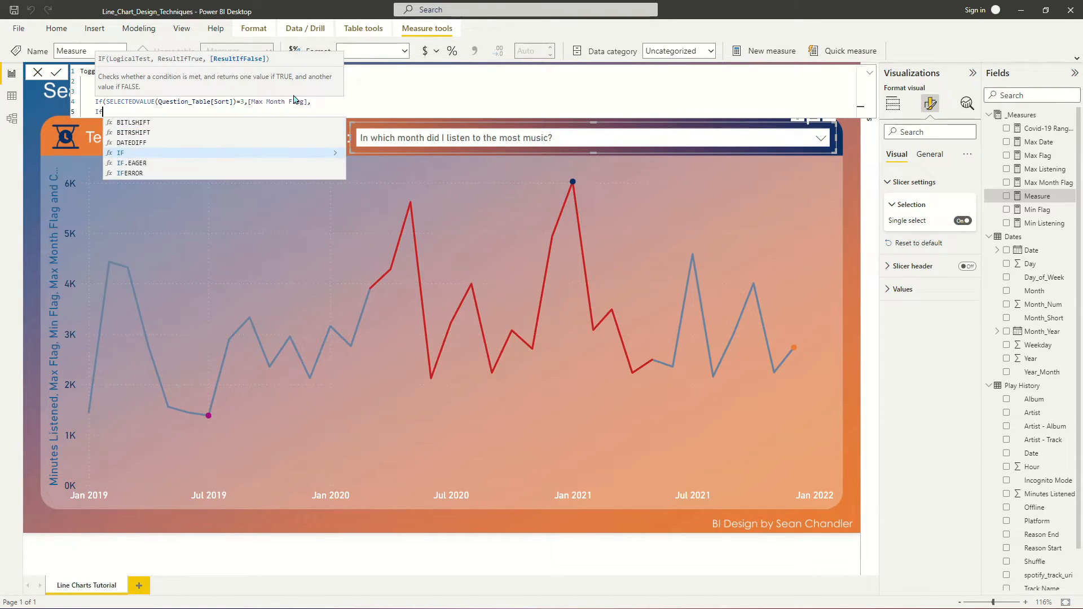
type("(SELECTEDVALUE(")
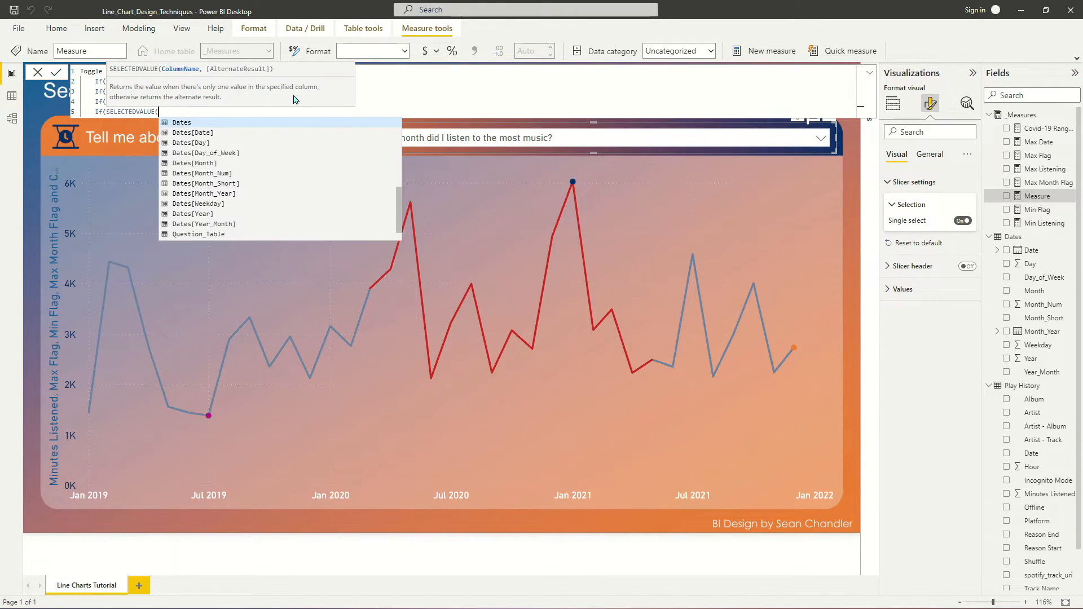
type("Question_Table[Sort])=")
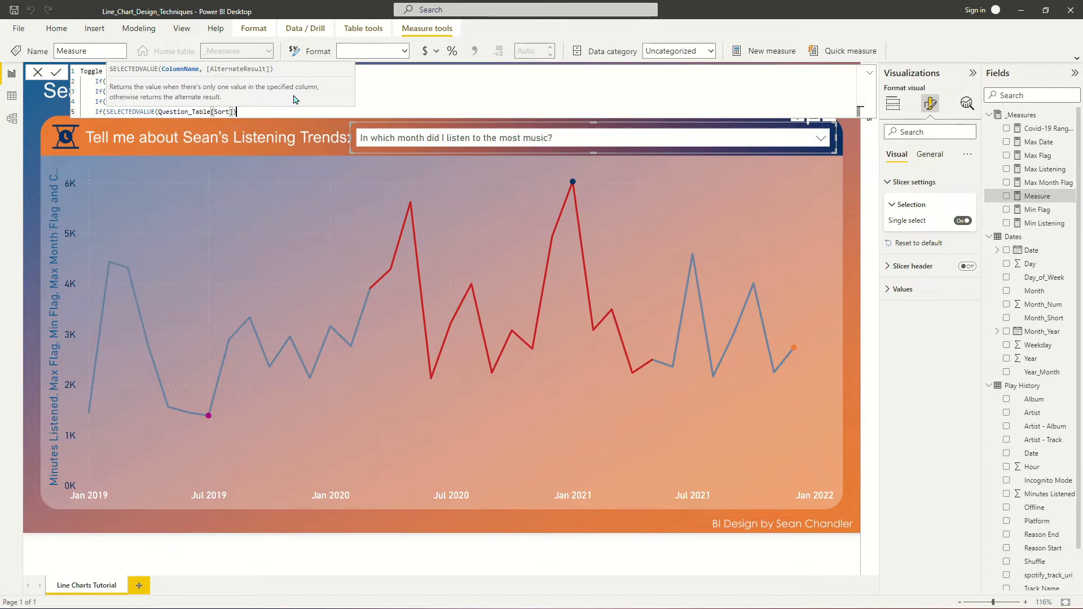
type("4,[Covid-19 Range Flag])")
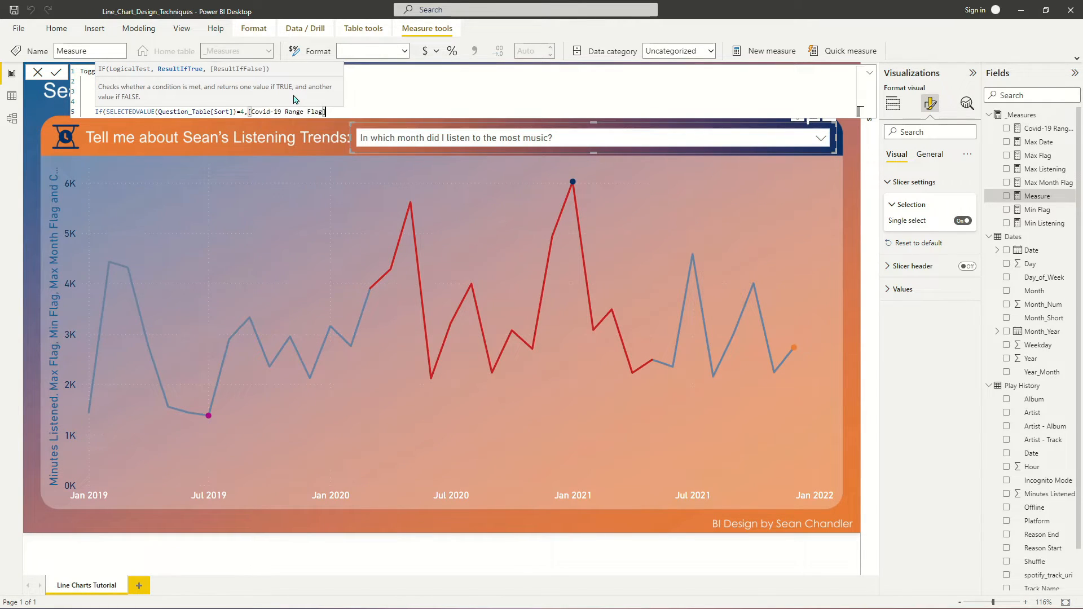
type(")))")
key("Return")
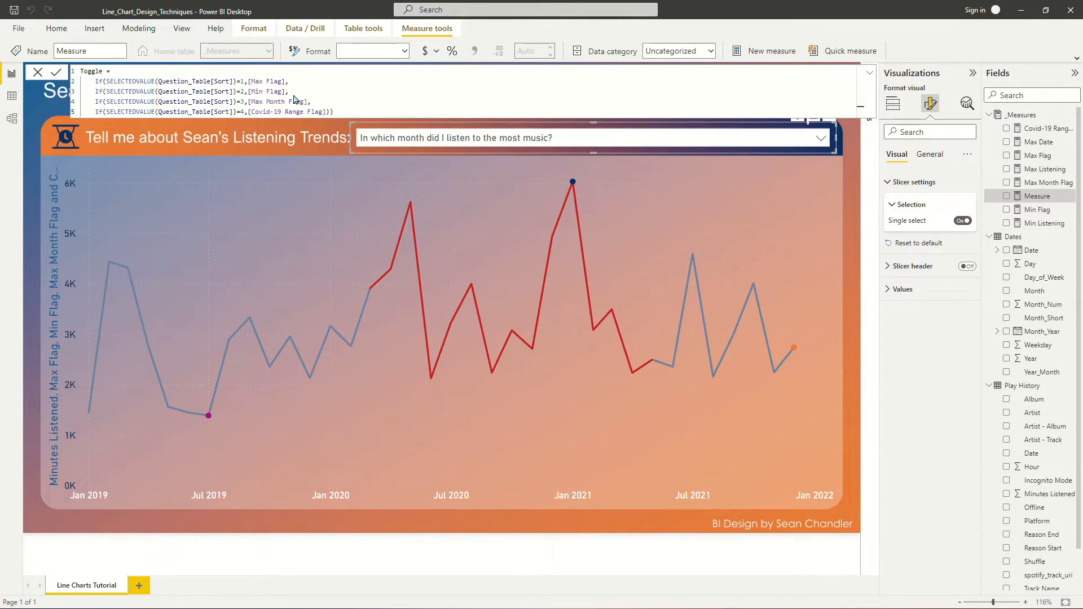
- Replace the Max, Min, Max Month and Covid-19 Range Flag measures on the line chart's Y-axis with the Toggle measure
left_click(289, 165)
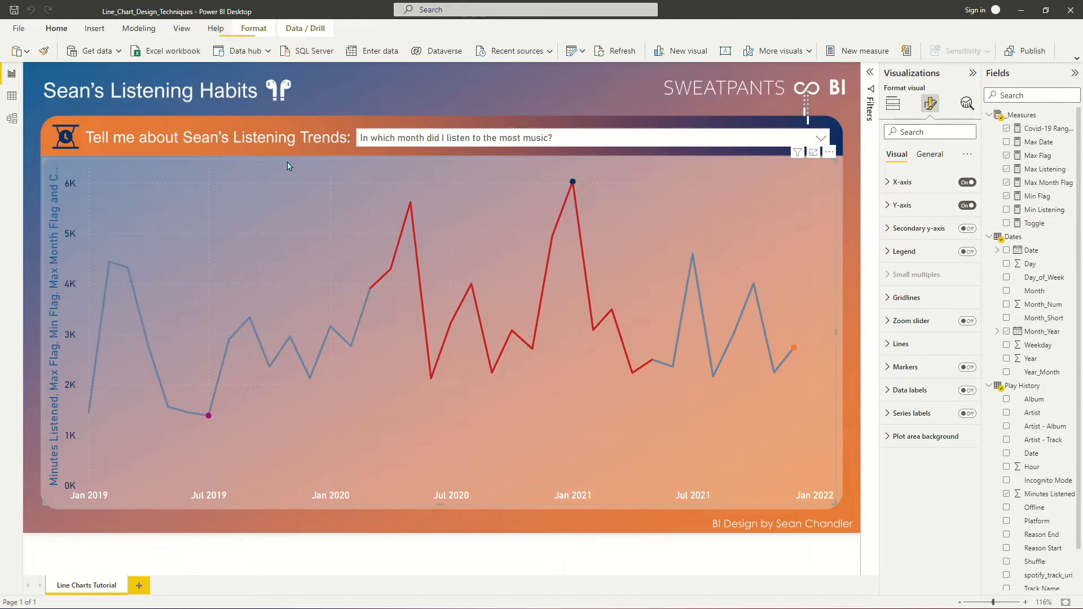
left_click(893, 104)
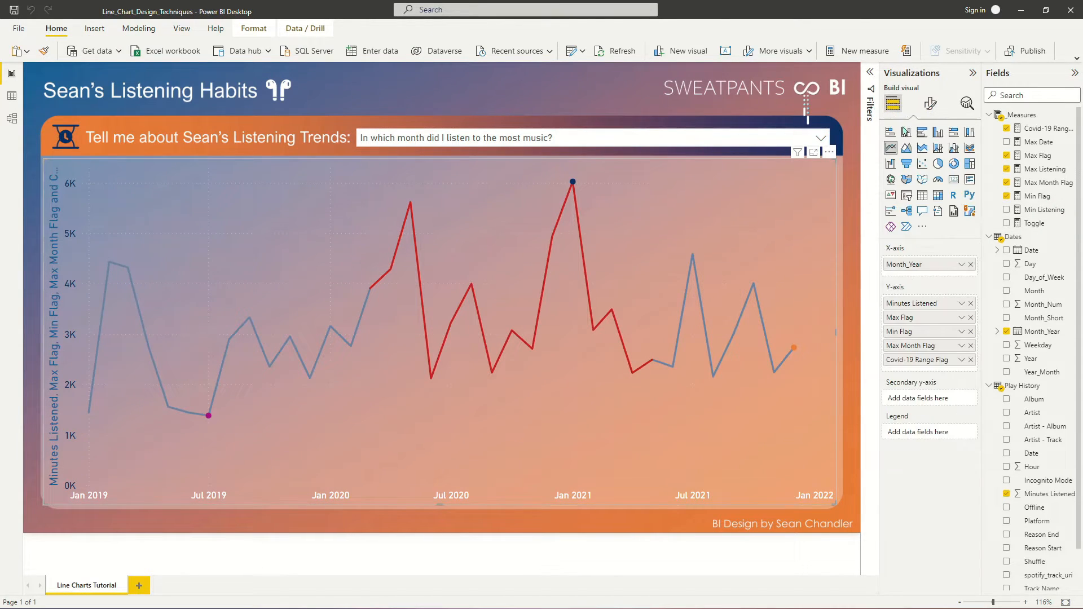
left_click(970, 318)
left_click(971, 317)
left_click(971, 318)
left_click(970, 317)
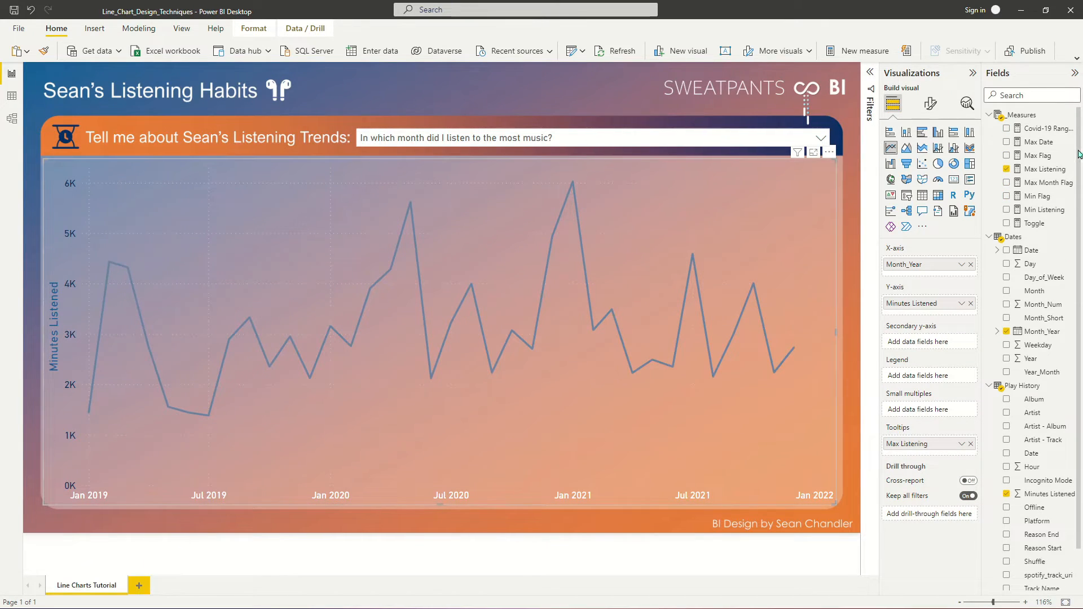
left_click_drag(1039, 223, 948, 315)
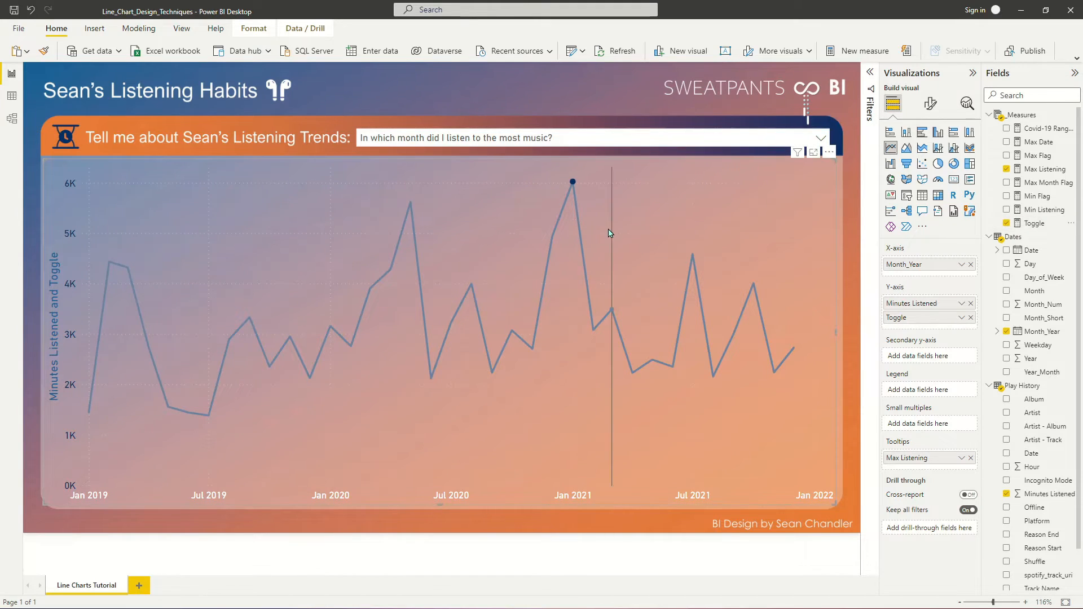
- Test the question slicer with the least-music, most-recent-month and COVID-19 pandemic questions, checking which points the line chart highlights
left_click(555, 140)
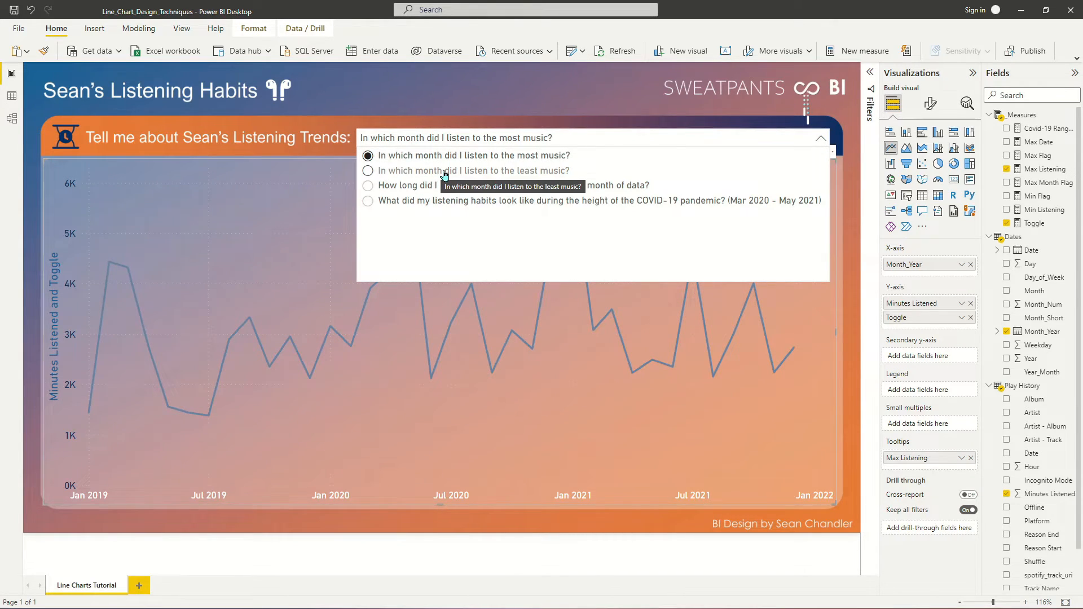
left_click(445, 171)
mouse_move(207, 416)
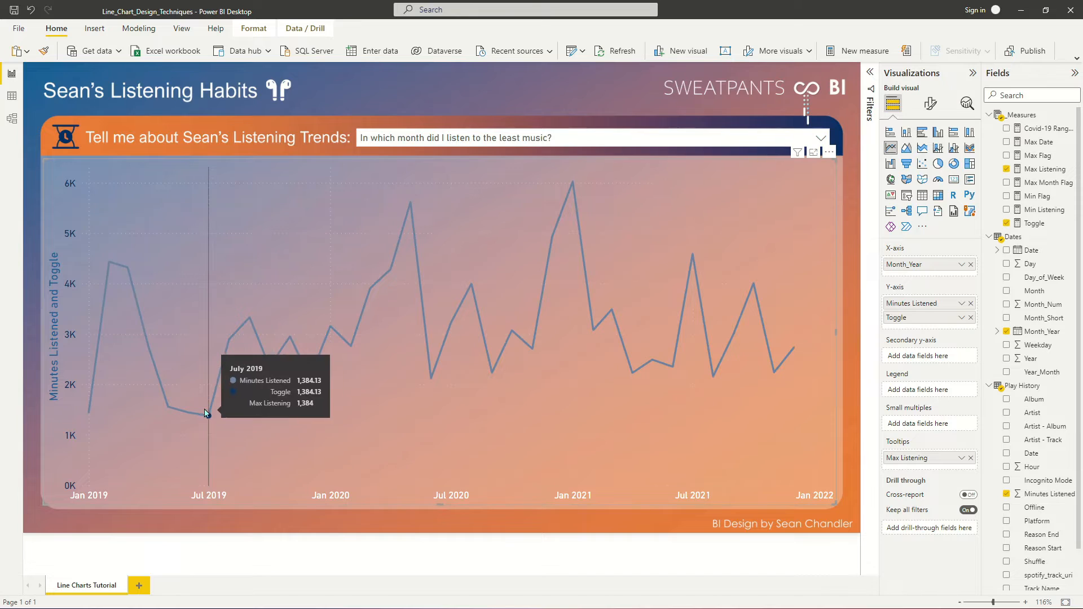
left_click(485, 138)
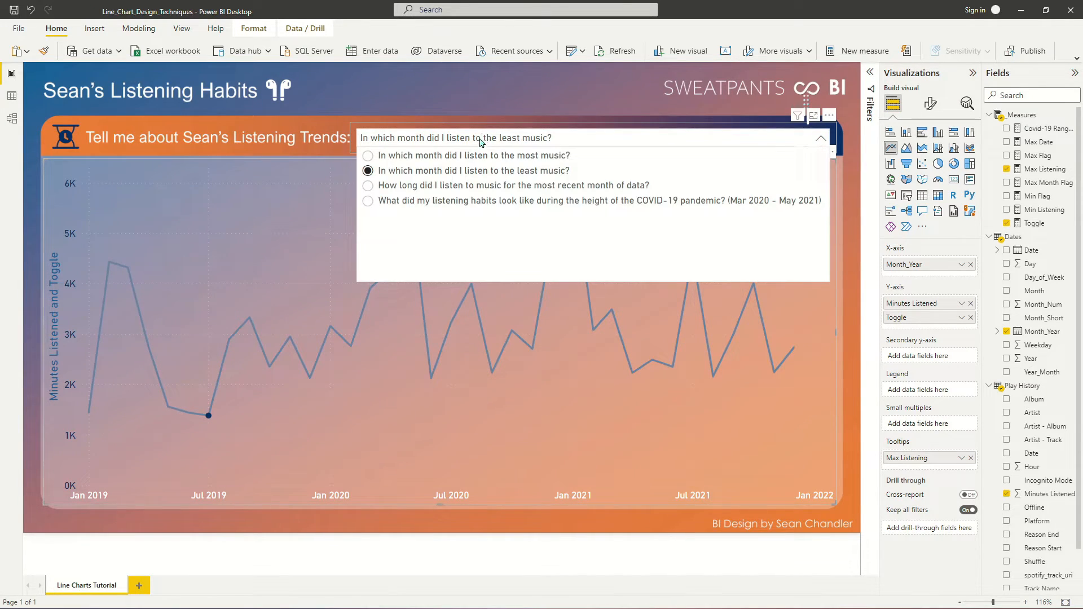
left_click(500, 186)
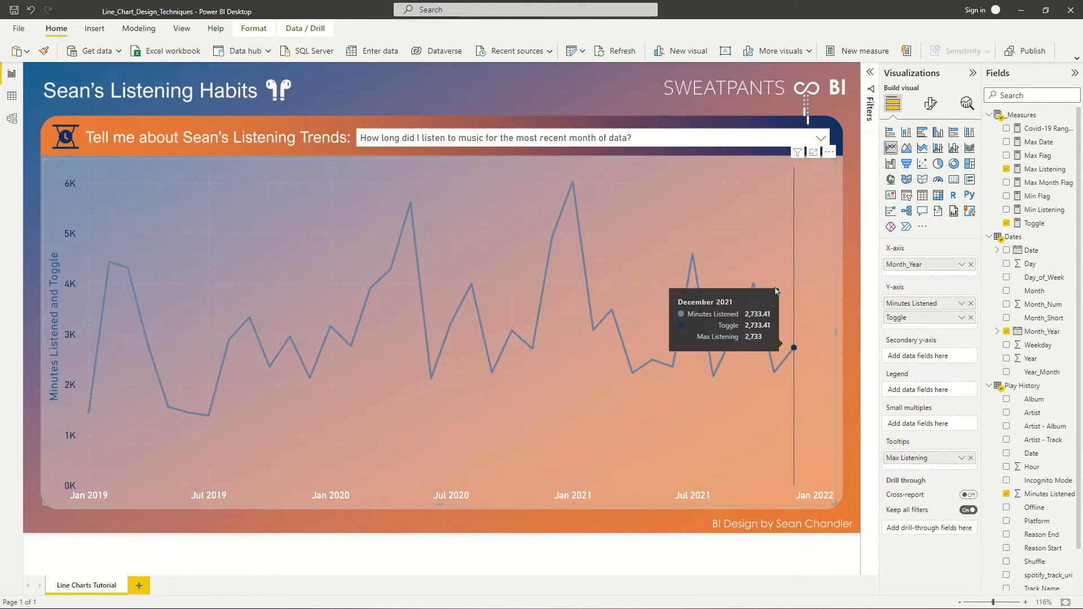
left_click(556, 139)
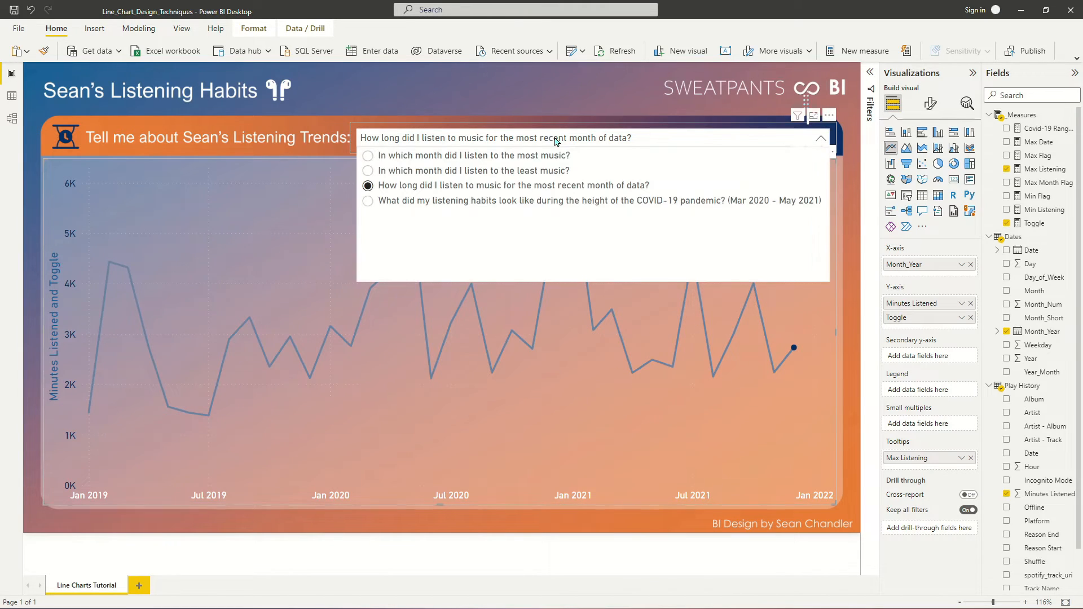
left_click(462, 205)
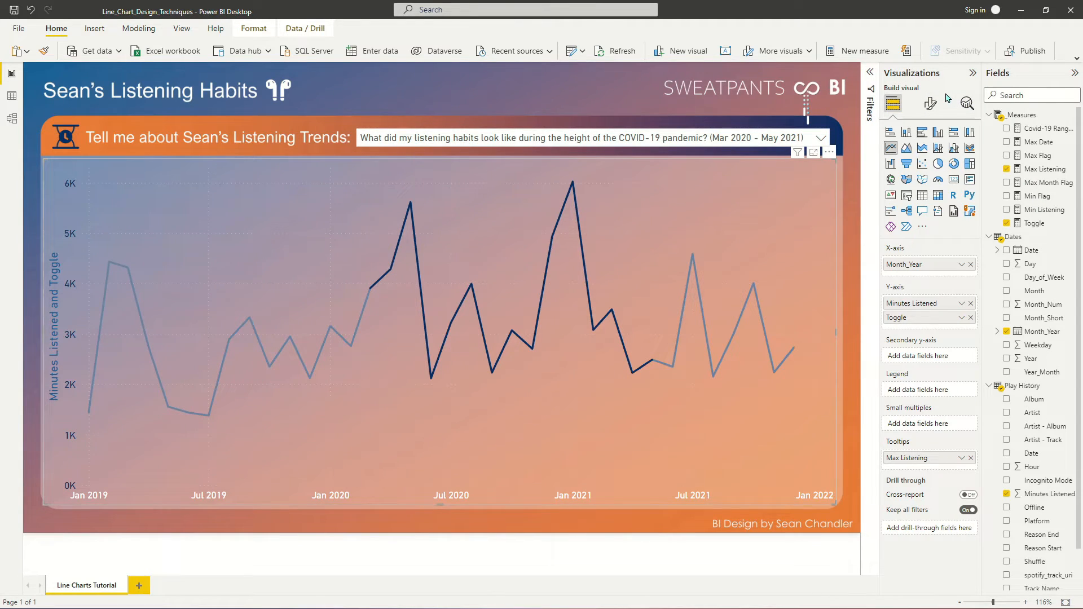
- Turn on markers for the line chart and hide them for the Minutes Listened series
left_click(930, 104)
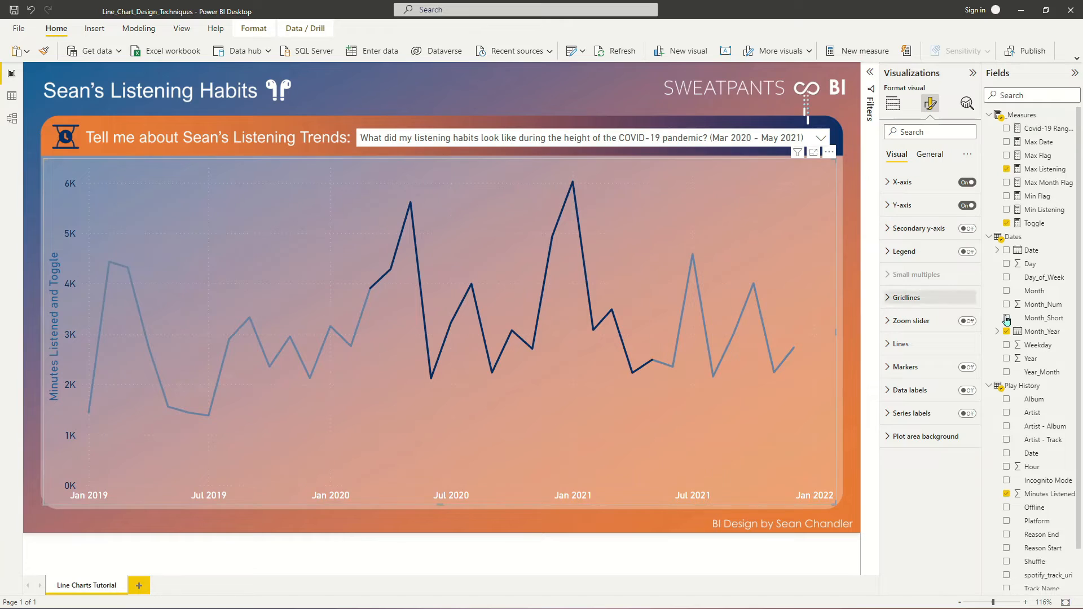
left_click(915, 368)
left_click(967, 367)
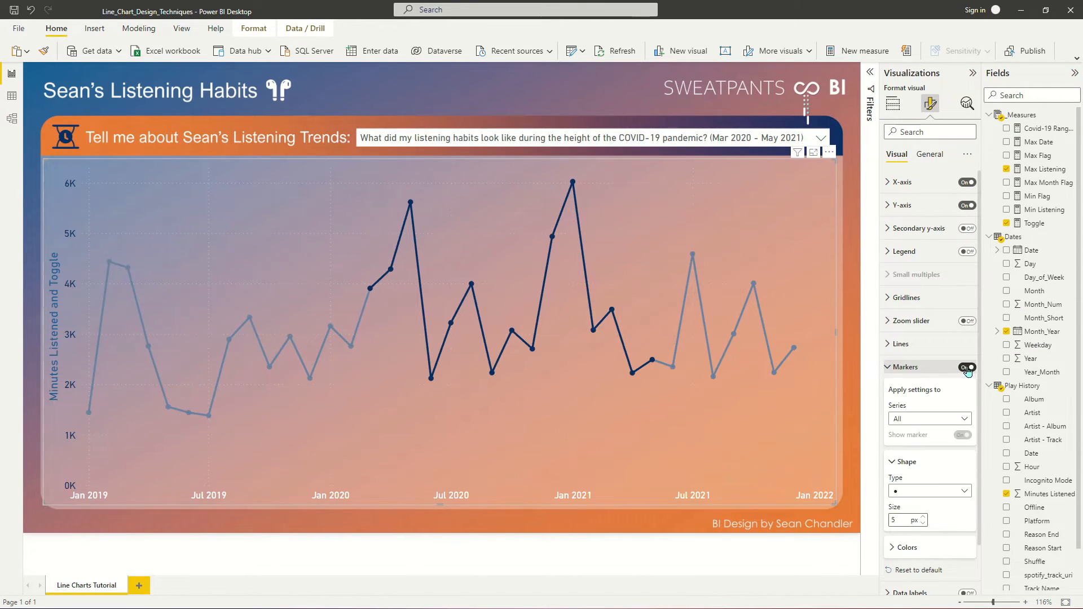
left_click(939, 418)
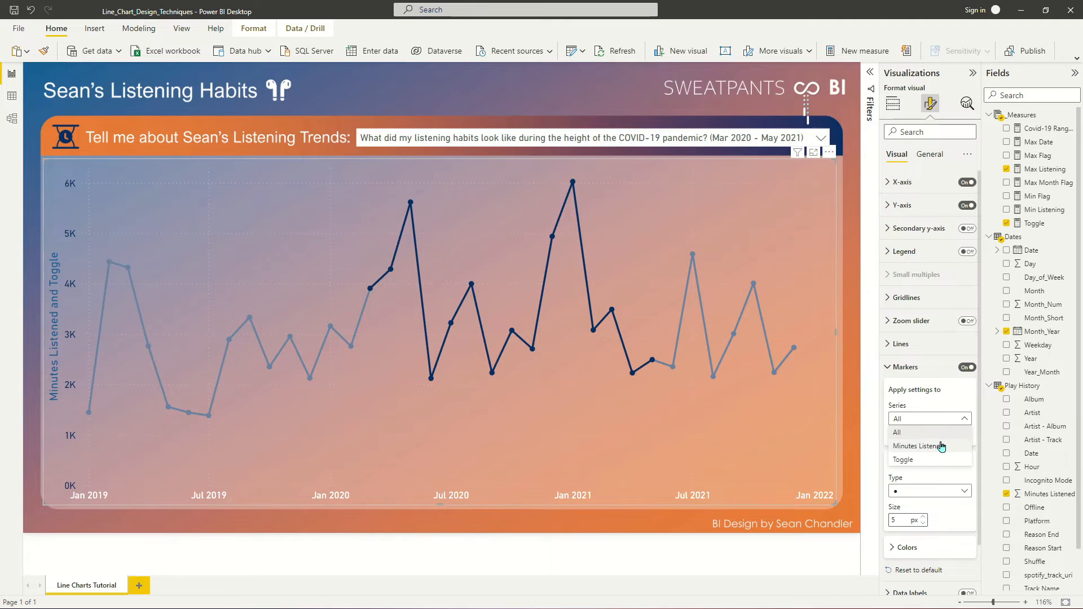
left_click(918, 446)
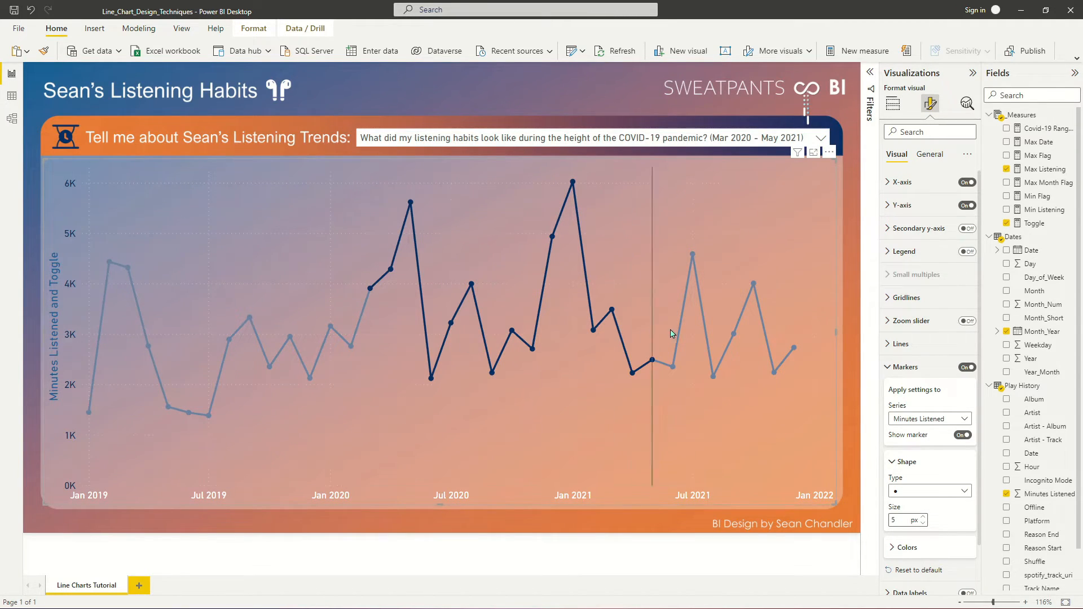
left_click(963, 435)
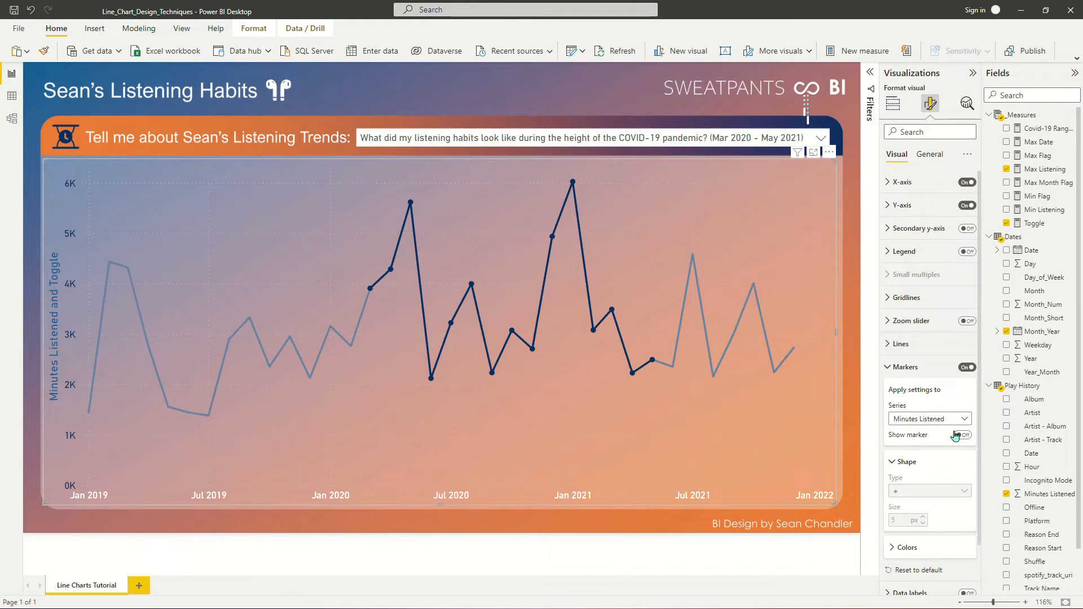
- Enlarge the round markers of the Toggle series by a few pixels
left_click(911, 419)
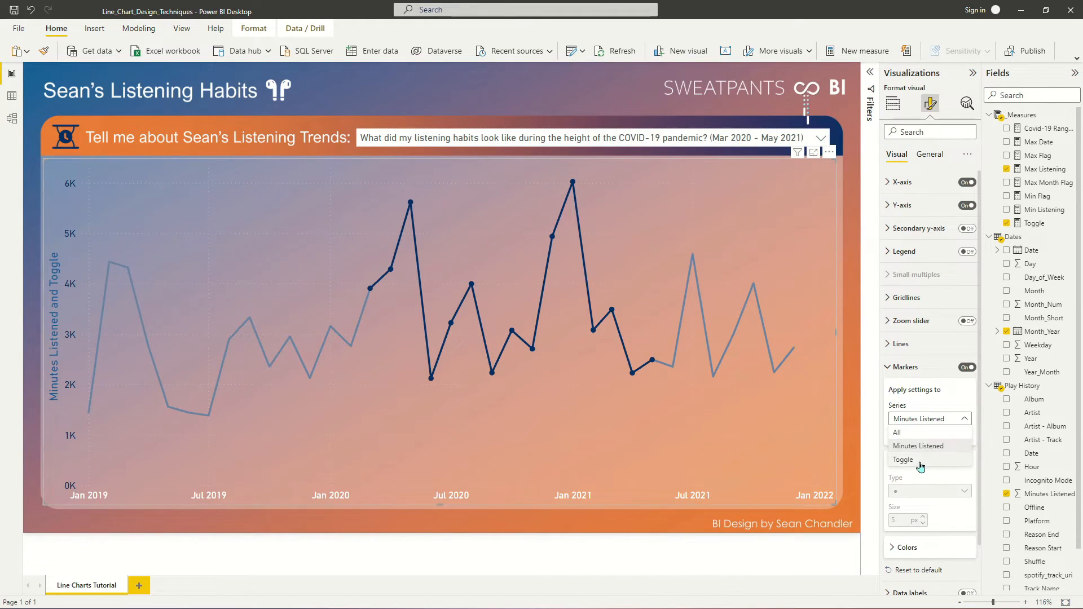
left_click(913, 460)
left_click(923, 517)
left_click(923, 517)
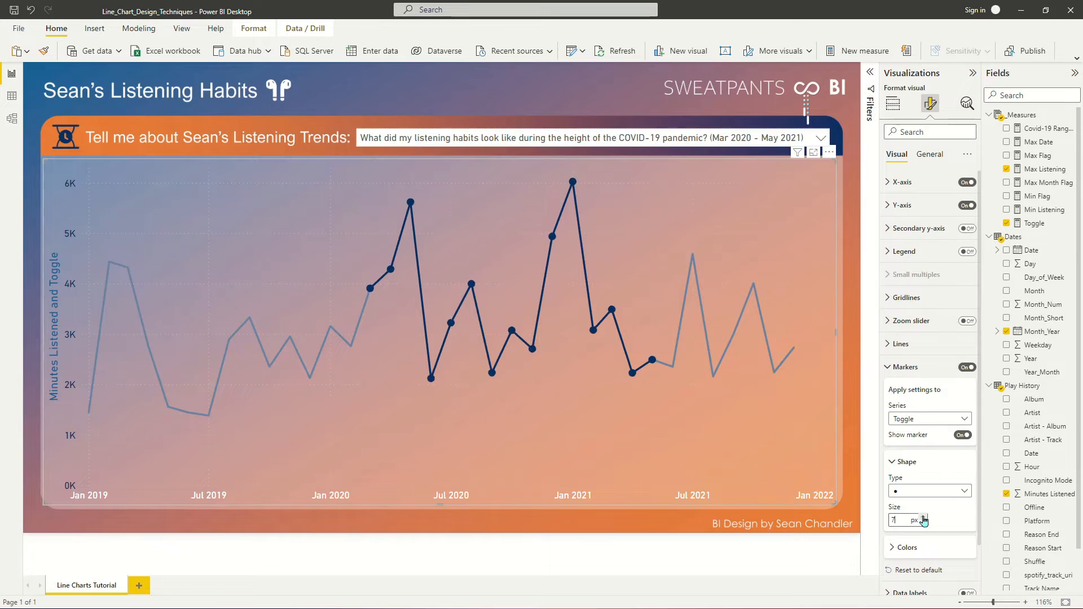
left_click(923, 517)
left_click(906, 366)
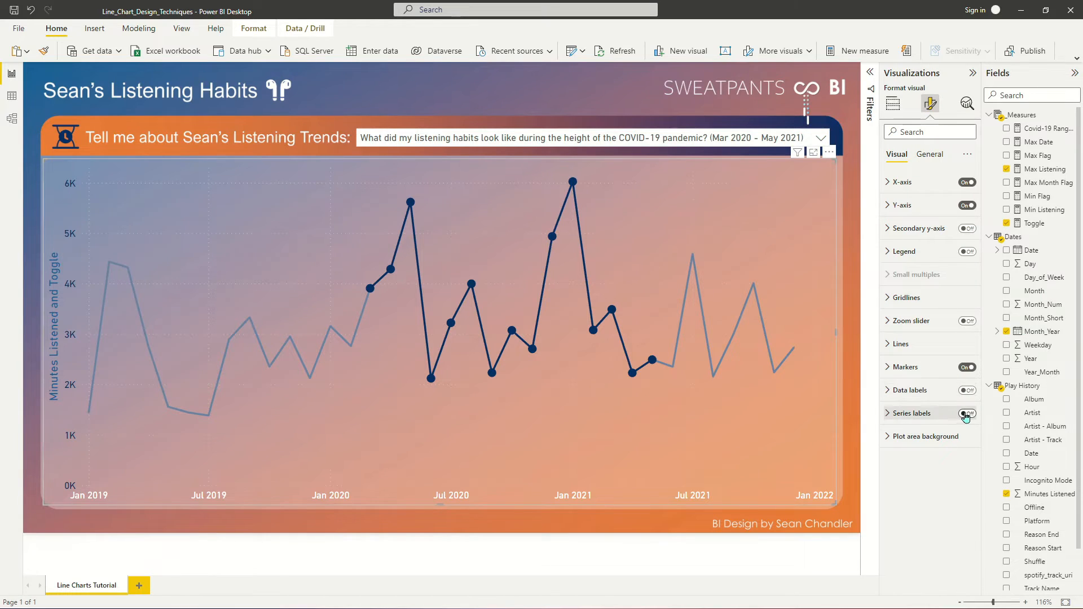
- Turn on data labels for the line chart and hide them for the Minutes Listened series
left_click(963, 391)
left_click(959, 392)
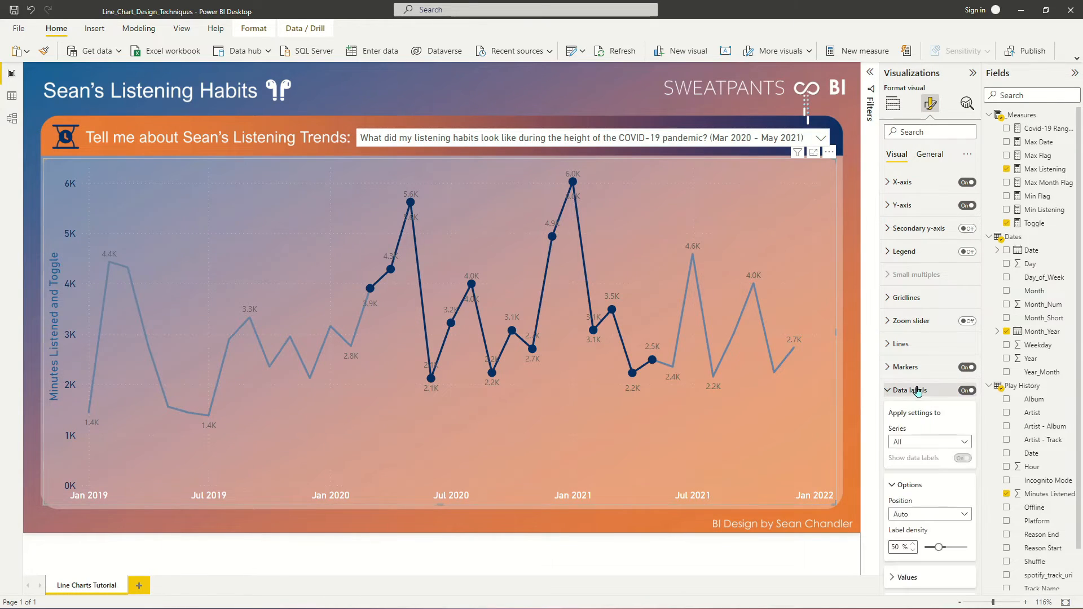
left_click(948, 441)
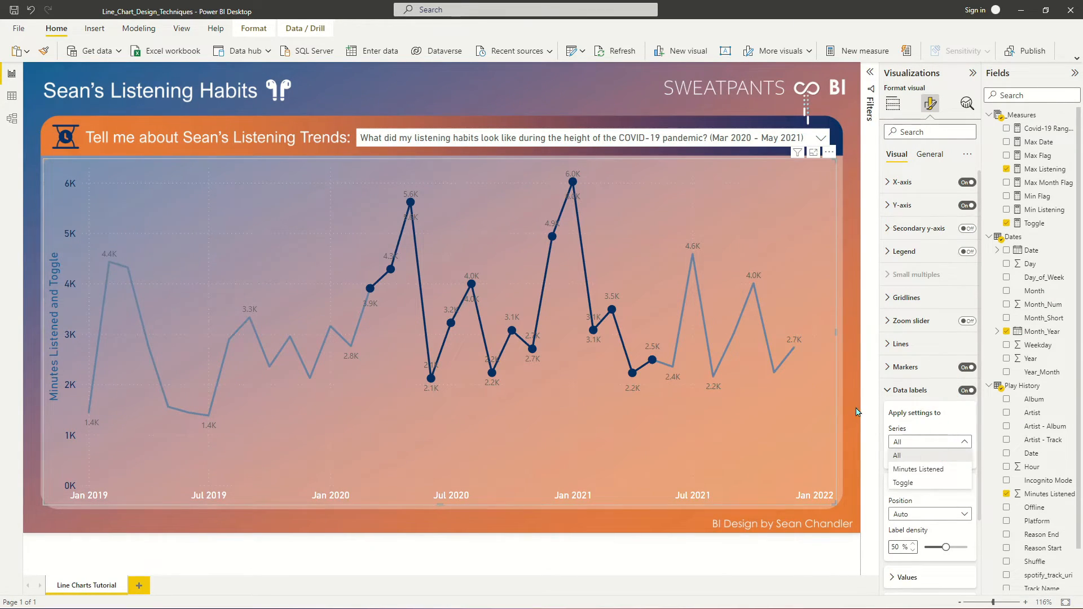
left_click(936, 469)
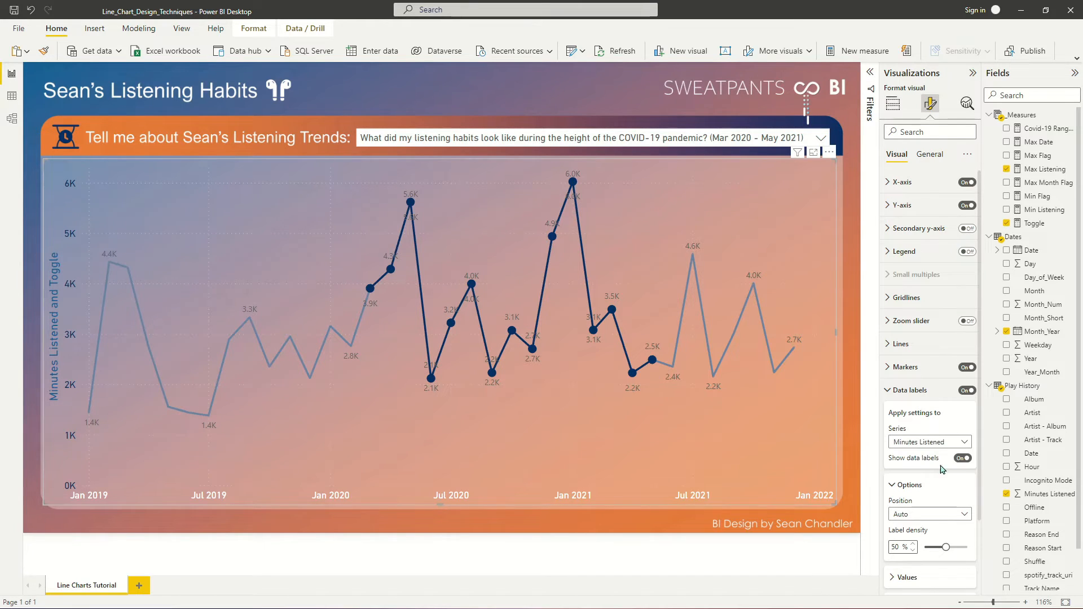
left_click(963, 458)
- Add a background to the Toggle series' data labels with 30% transparency
left_click(942, 442)
left_click(925, 483)
scroll(954, 468, "down", 3)
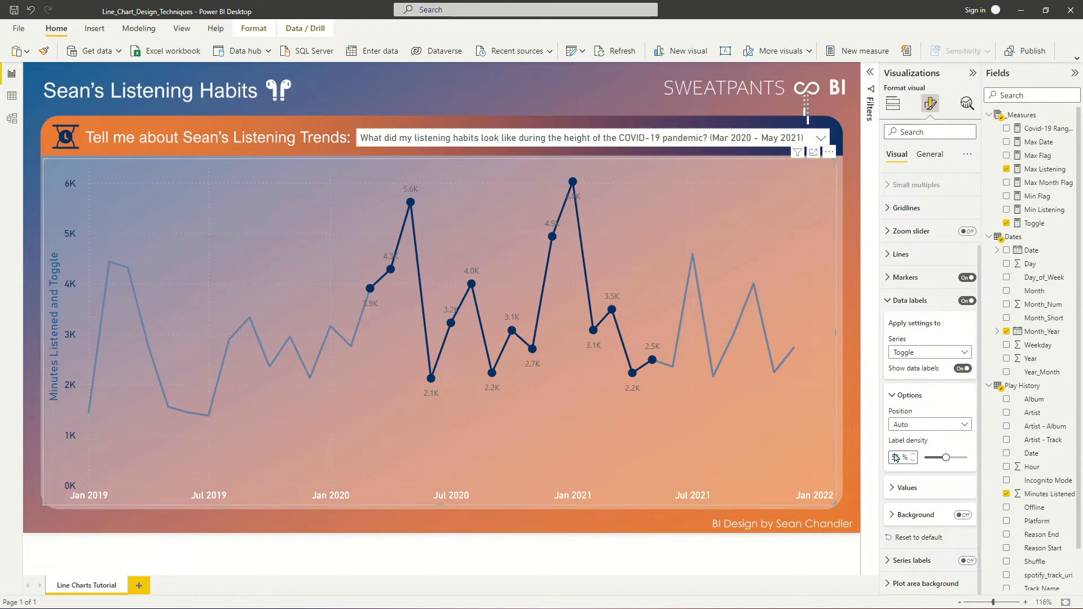
left_click(904, 516)
scroll(914, 461, "down", 2)
left_click(962, 451)
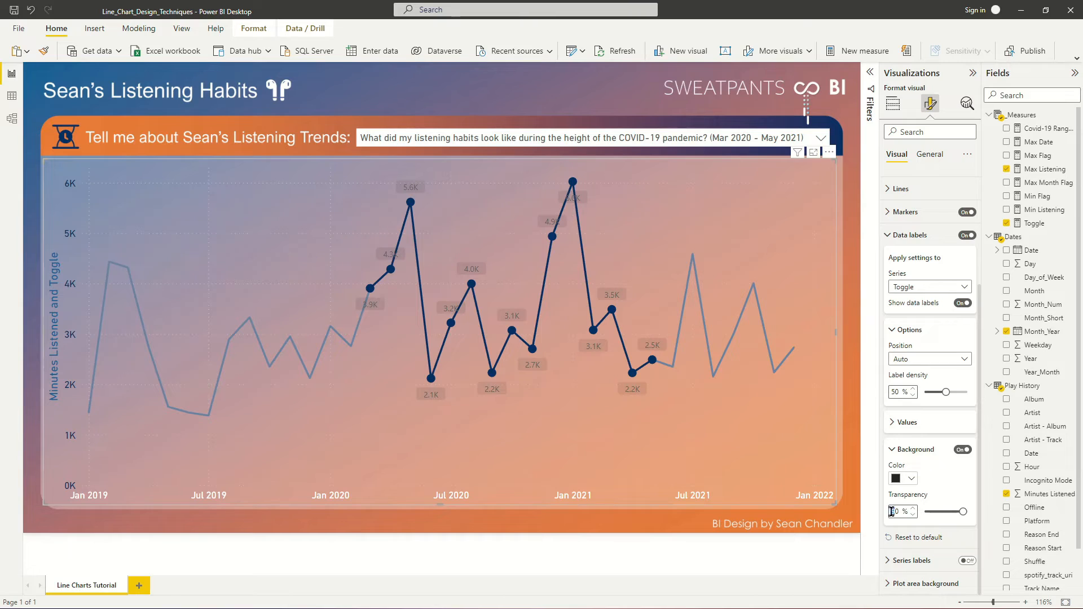
key("Return")
- Color the background of the Toggle data labels with the darkest of the lighter tints of the navy theme color
left_click(905, 479)
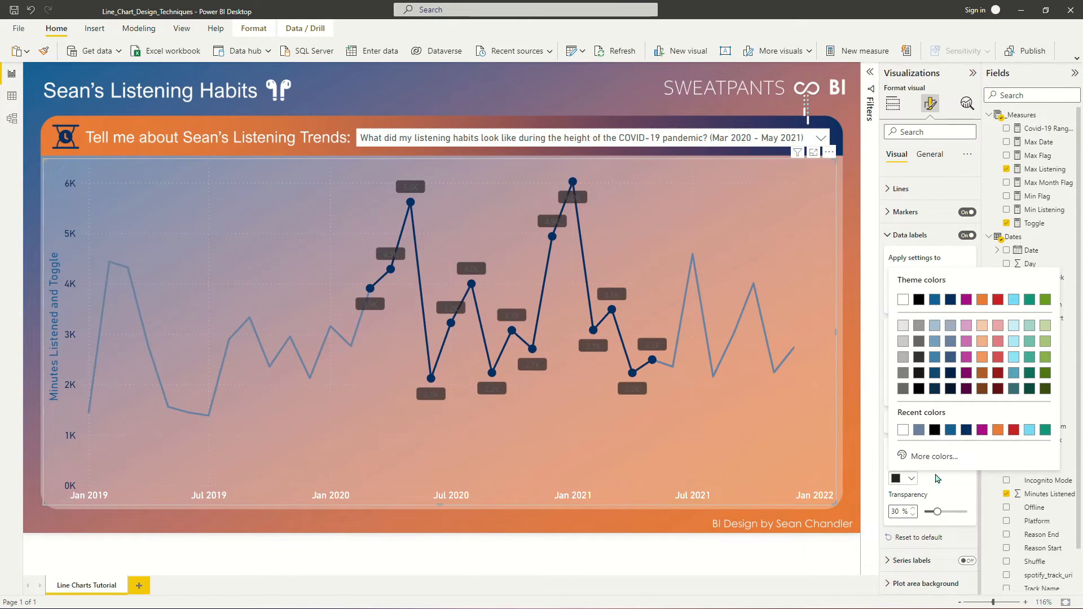
left_click(935, 359)
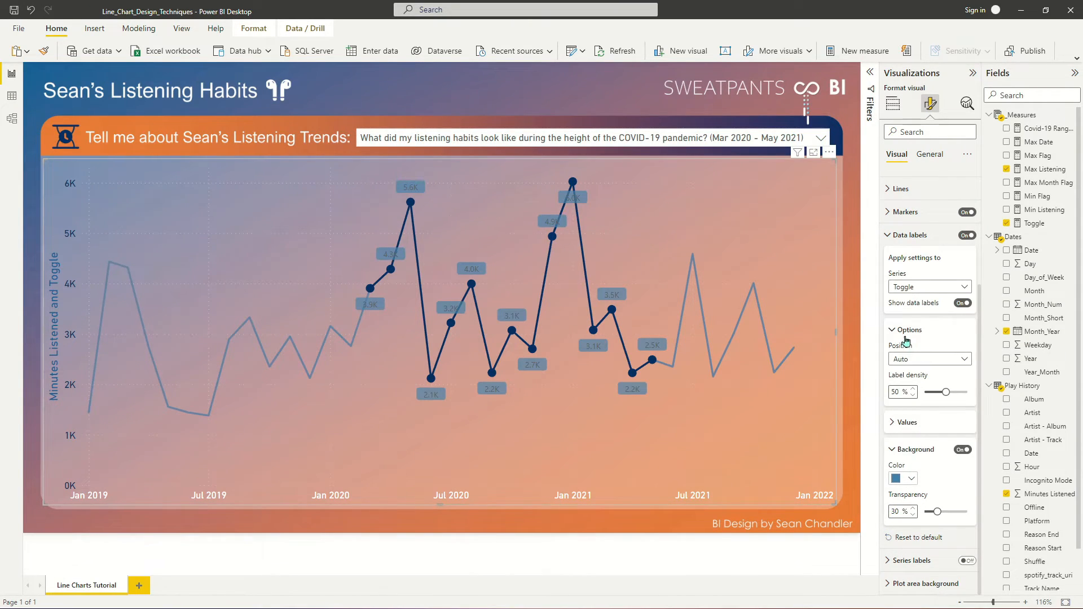
left_click(911, 480)
left_click(952, 341)
left_click(910, 479)
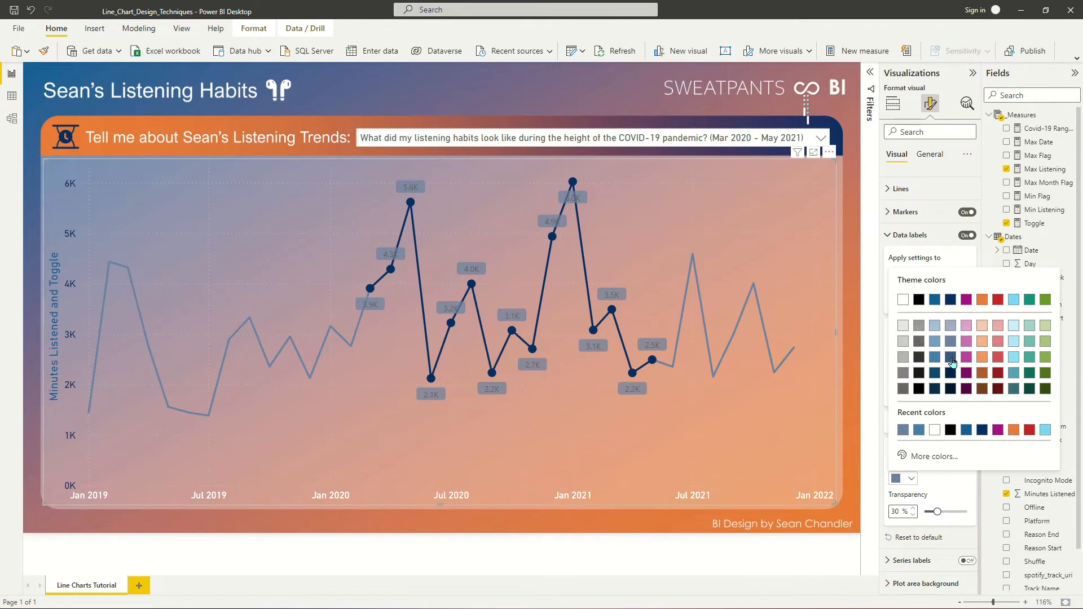
left_click(951, 358)
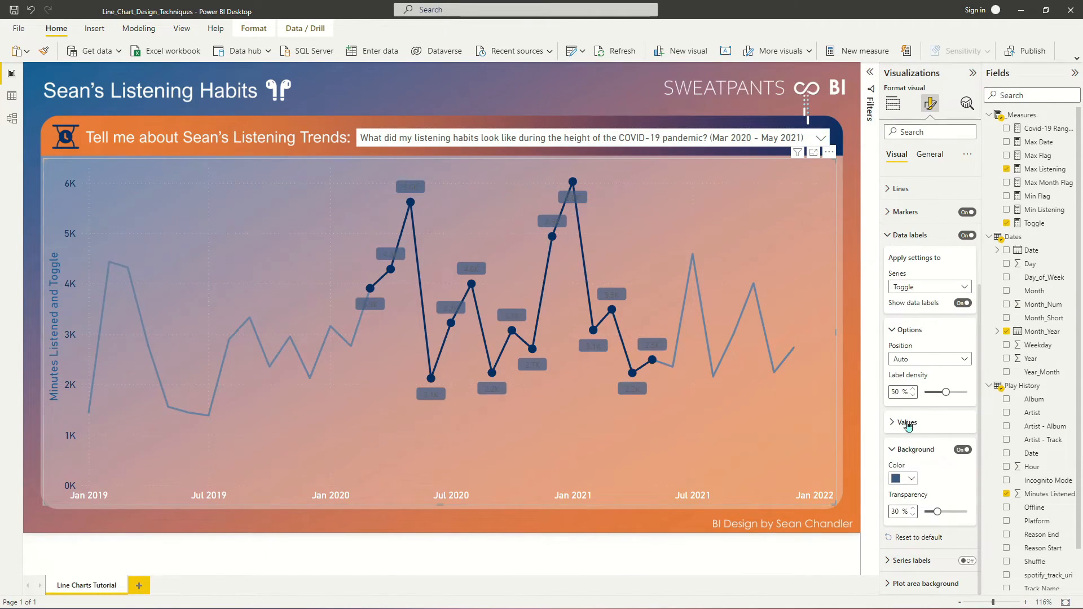
- Format the Toggle data label values as white text in the DIN font at size 10
left_click(908, 423)
left_click(907, 499)
left_click(903, 322)
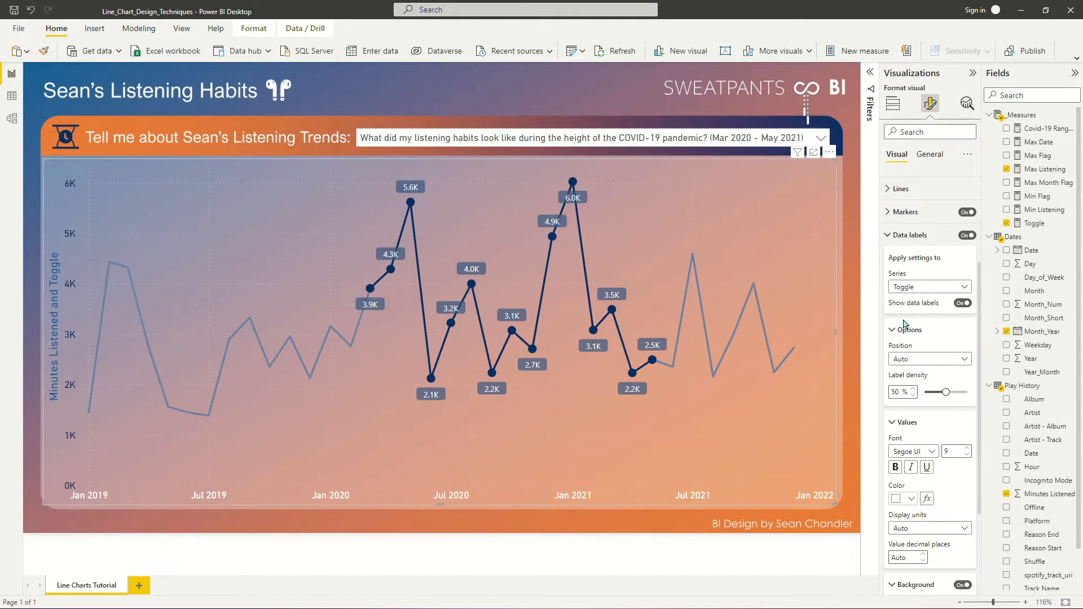
left_click(920, 448)
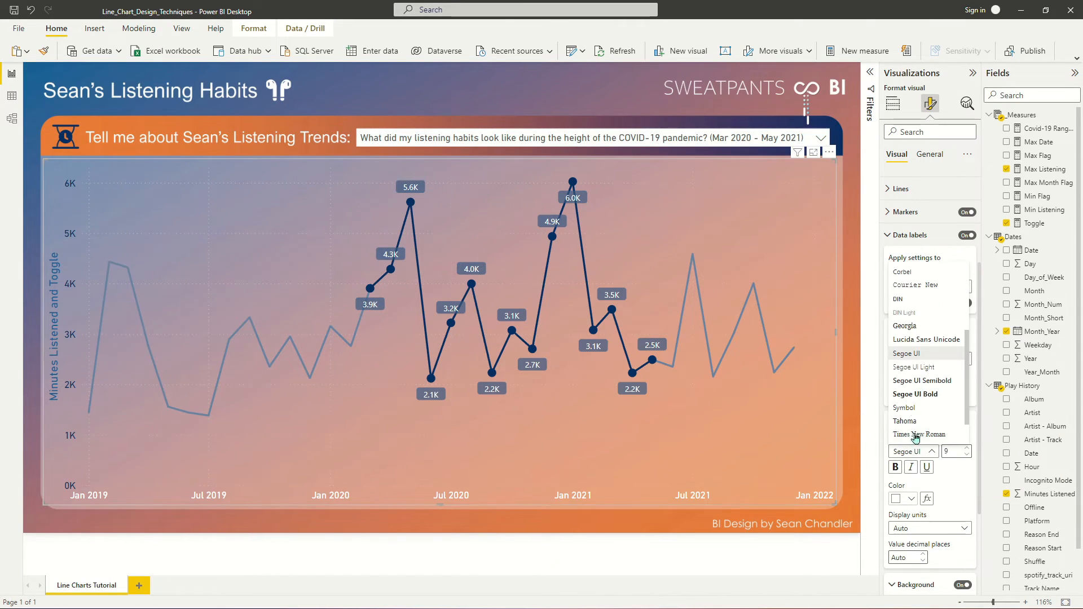
left_click(917, 299)
left_click(967, 447)
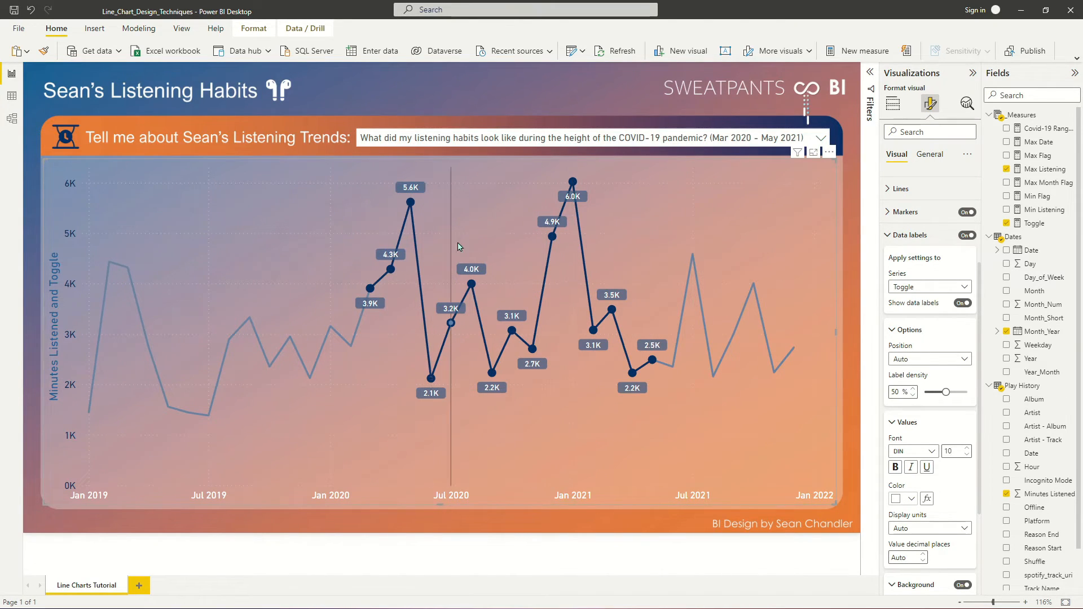
- Choose all four slicer questions one after another, ending on the COVID-19 one, to check the formatted markers and data labels
left_click(427, 139)
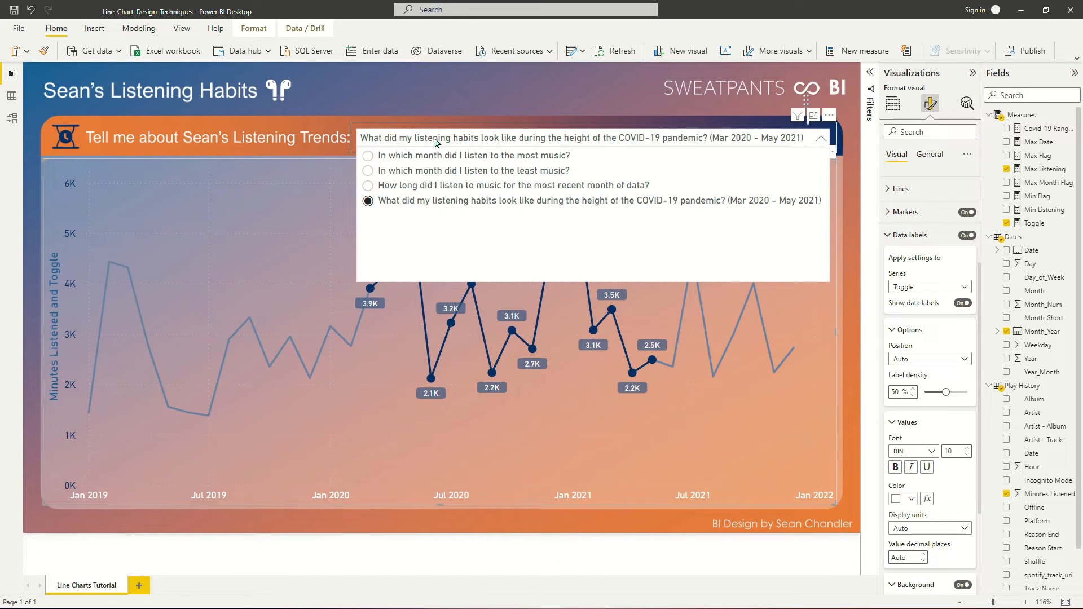
left_click(514, 157)
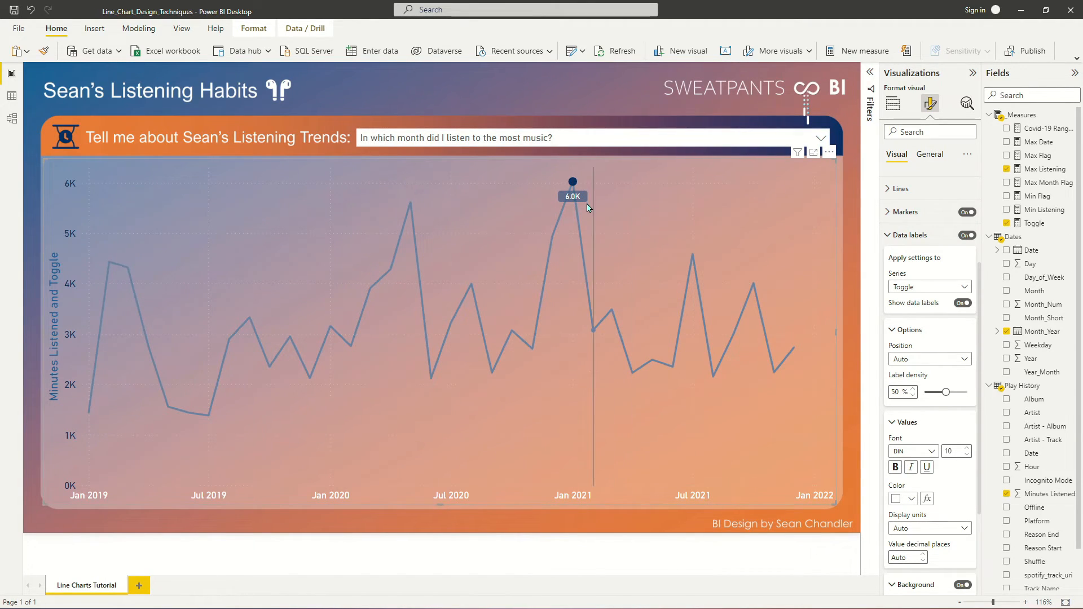
left_click(570, 152)
left_click(573, 141)
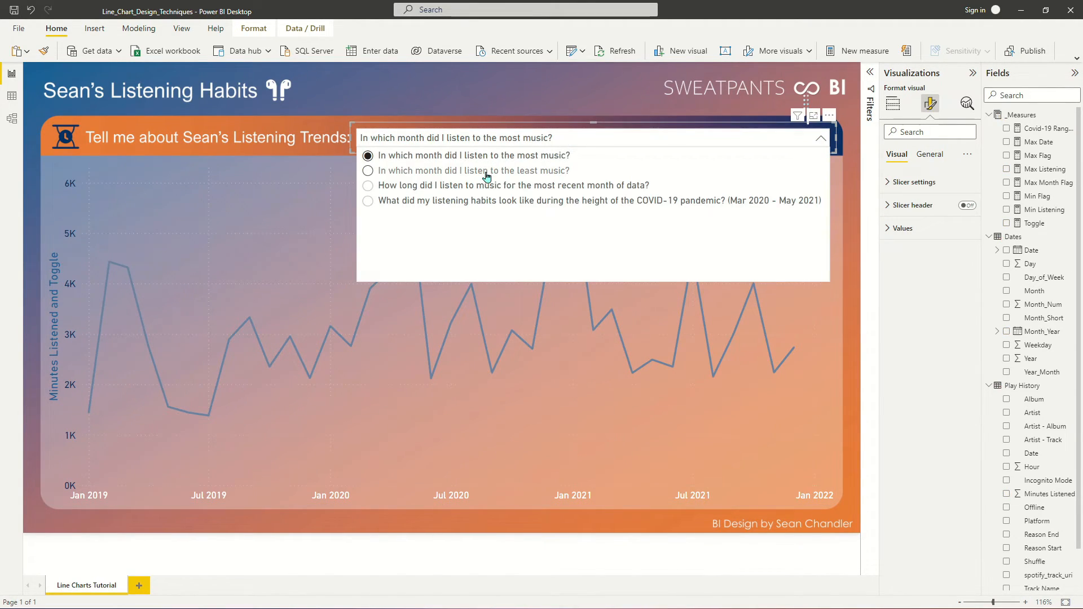
left_click(483, 172)
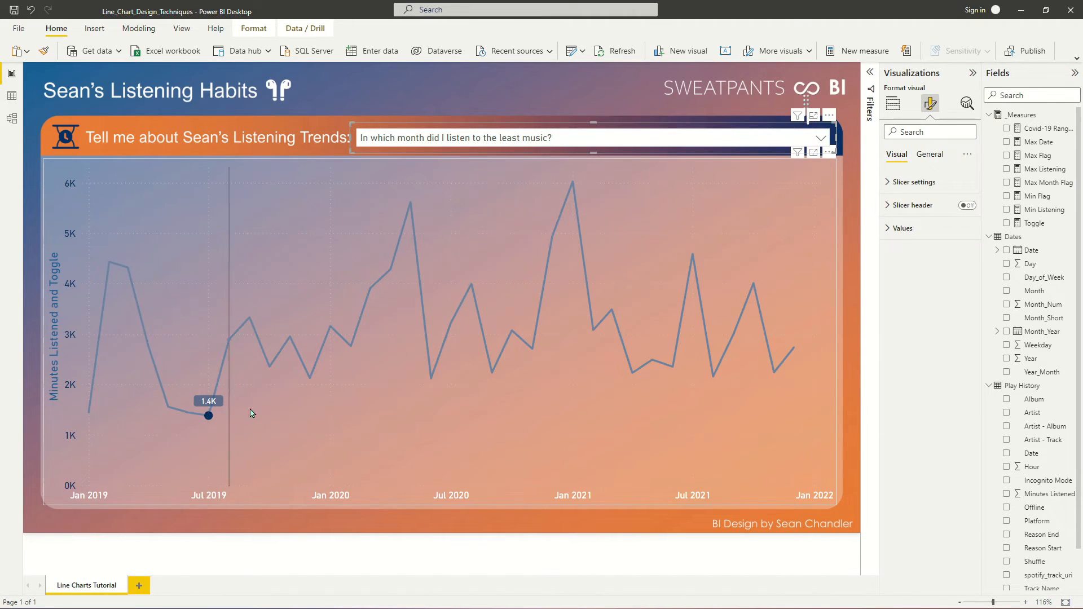
left_click(527, 141)
left_click(476, 189)
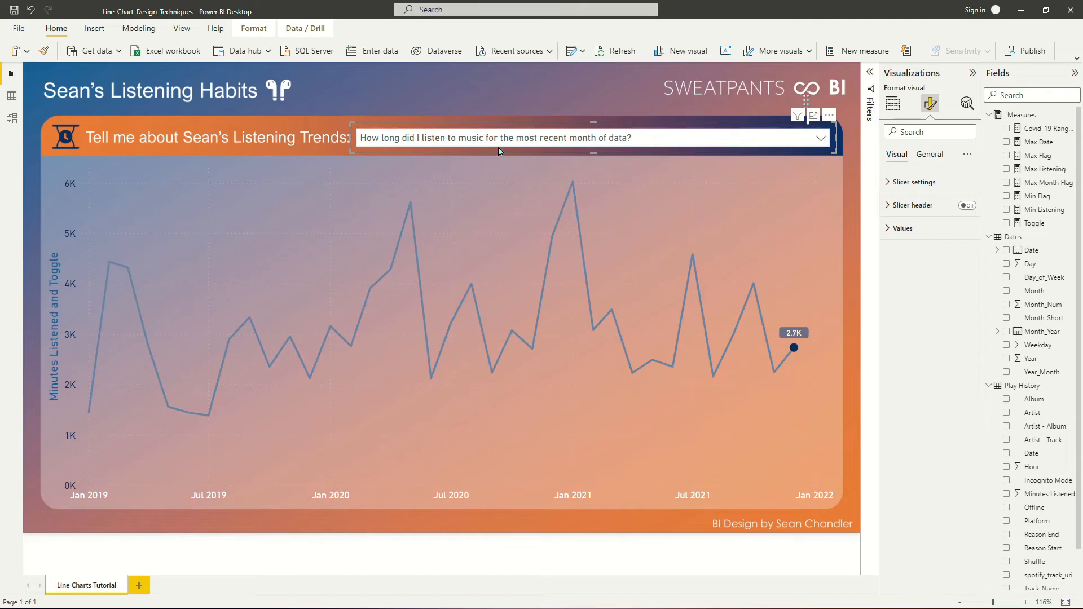
left_click(507, 141)
left_click(491, 204)
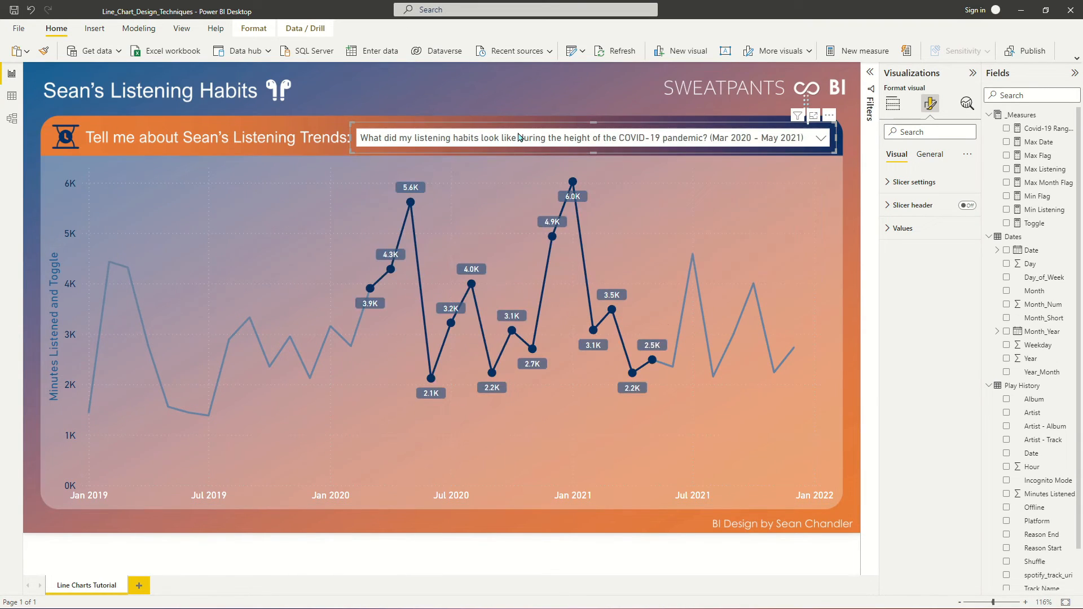